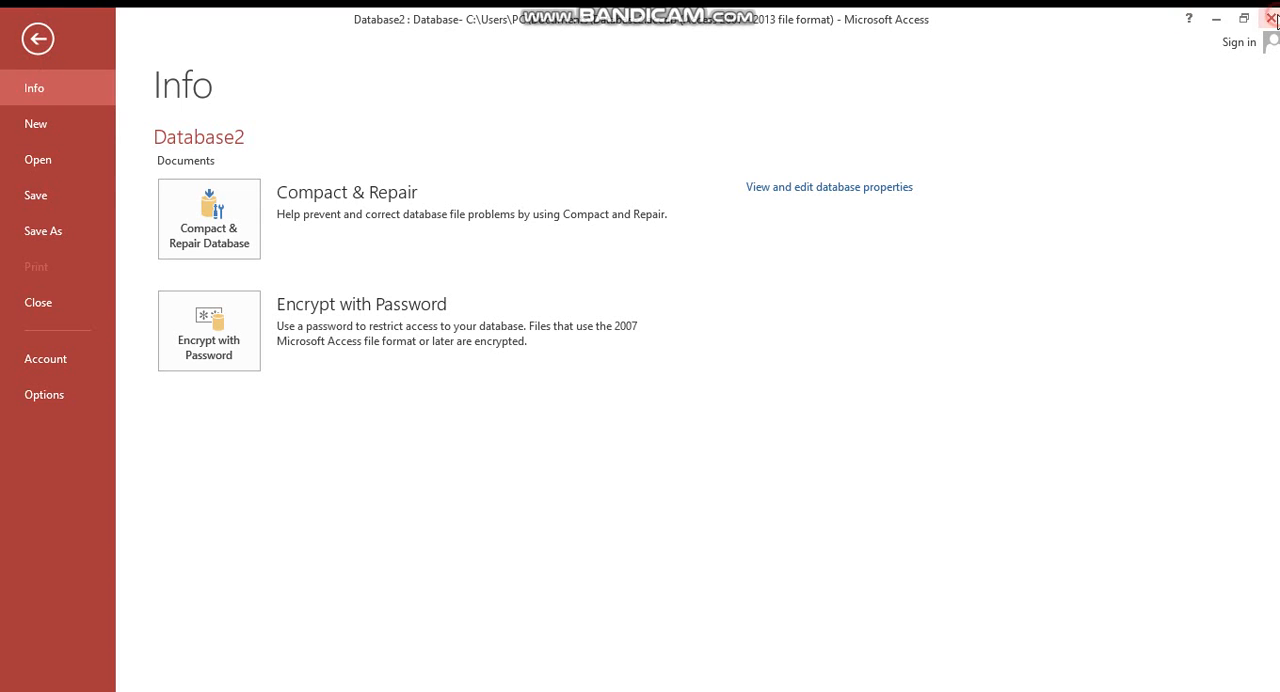
- Close Database2 without saving the design changes to Table1
key(Escape)
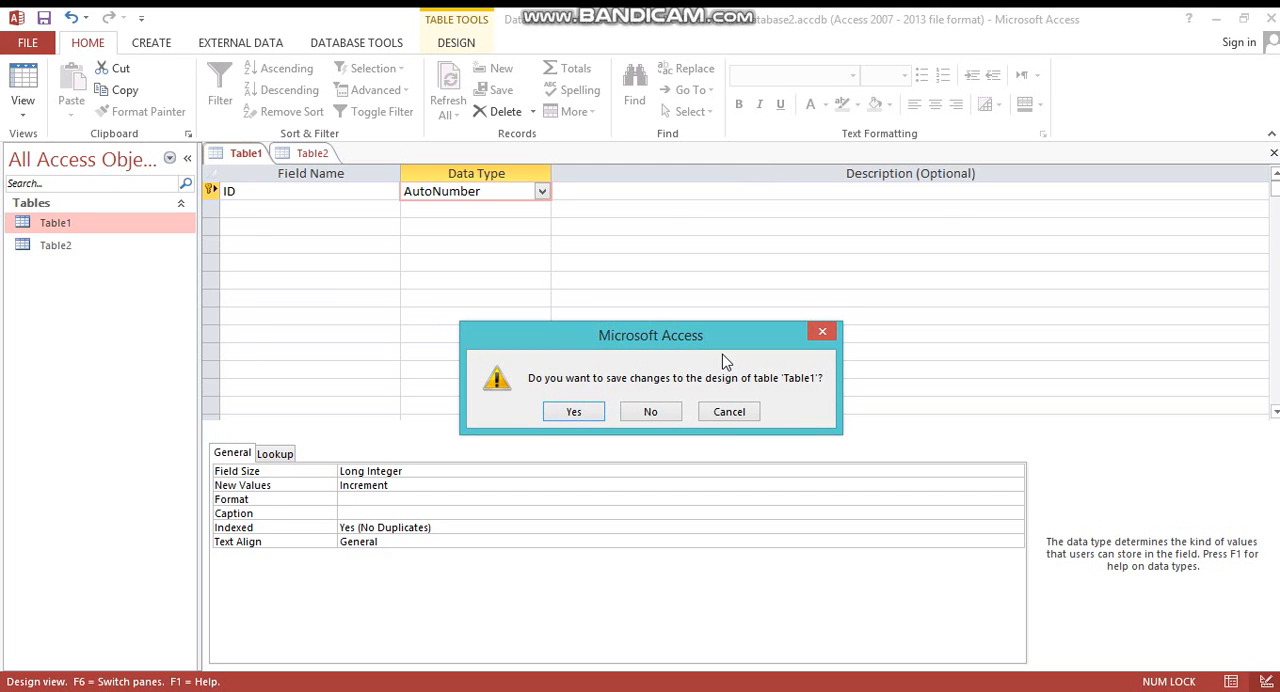
click(650, 411)
click(650, 411)
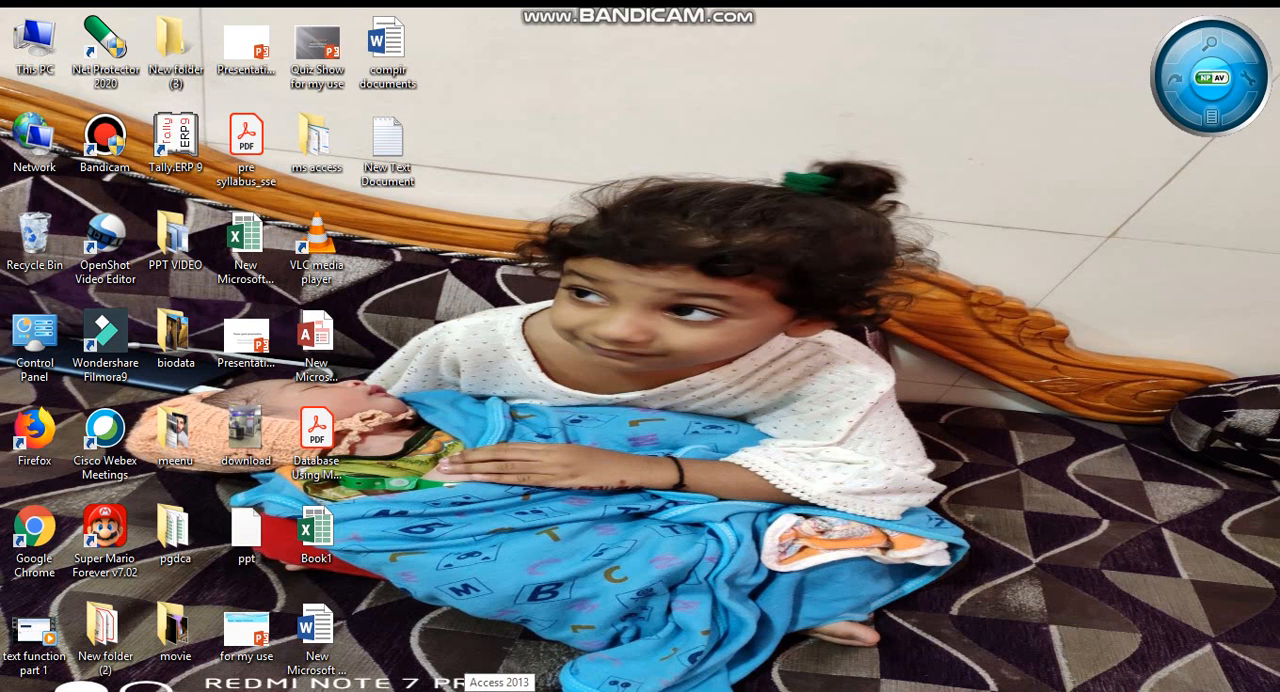
- Start Access 2013 and create a blank desktop database under the default file name
click(499, 690)
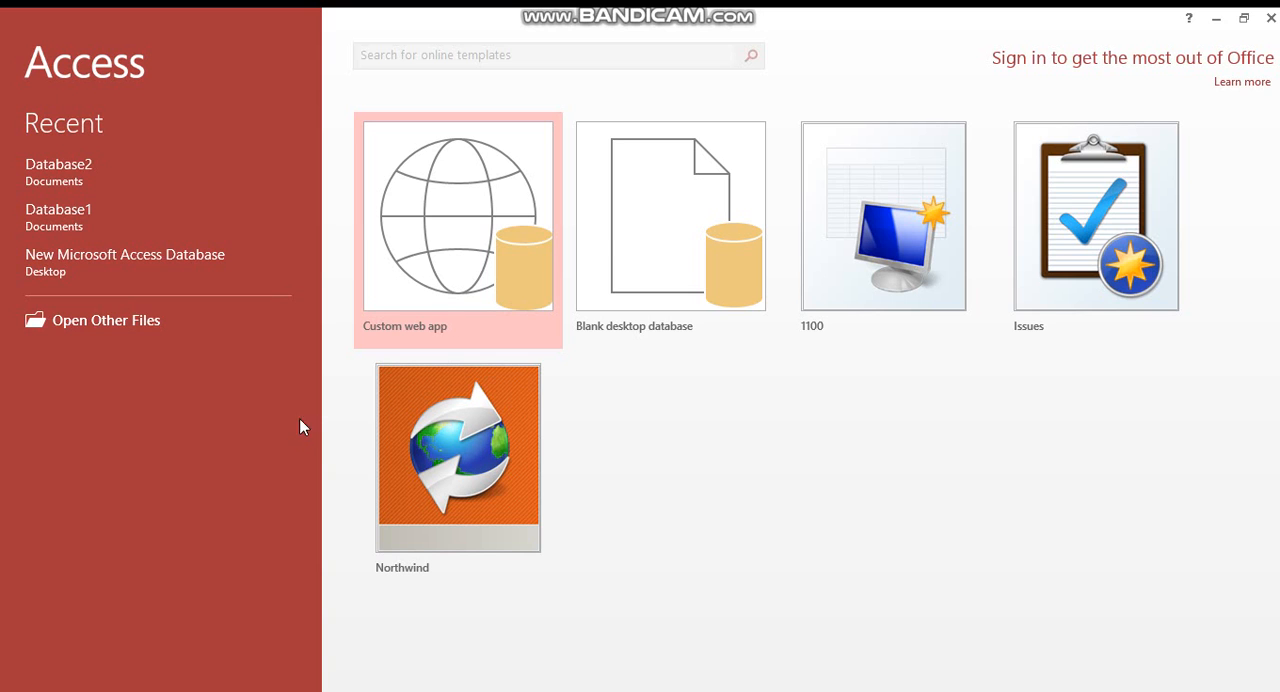
click(612, 231)
key(Return)
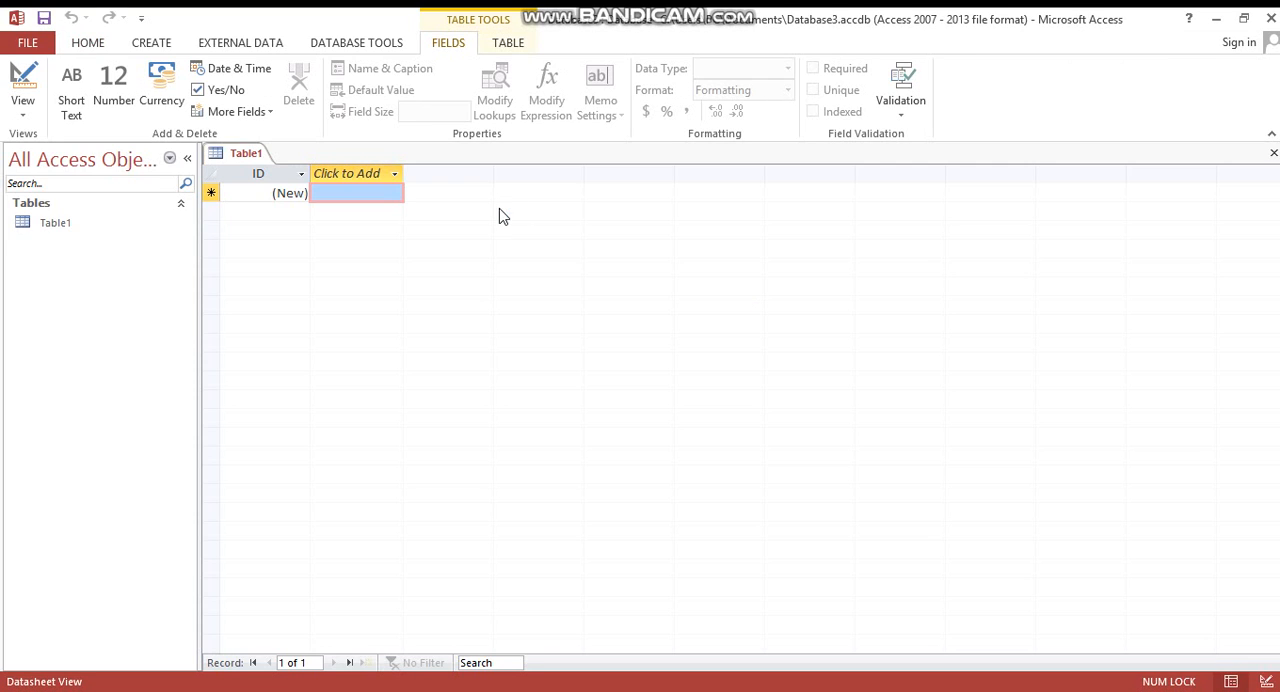
- Start another blank desktop database and enter gyansagar as its file name
click(45, 45)
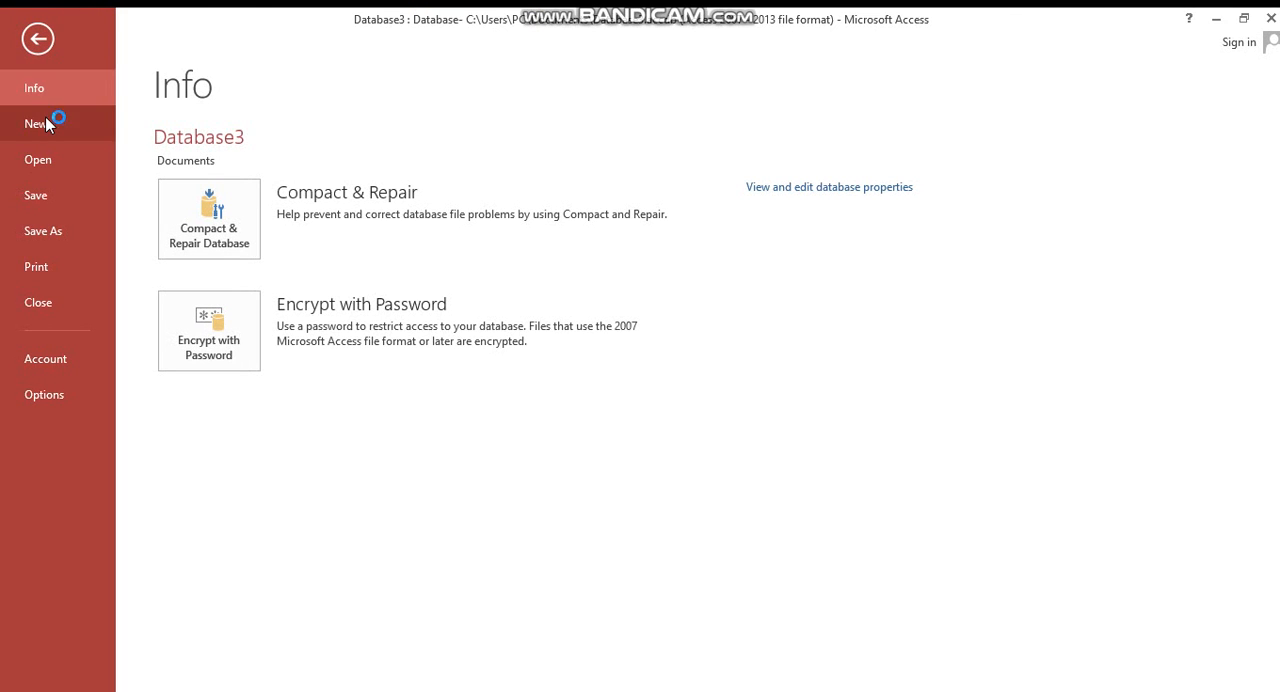
click(46, 121)
click(490, 265)
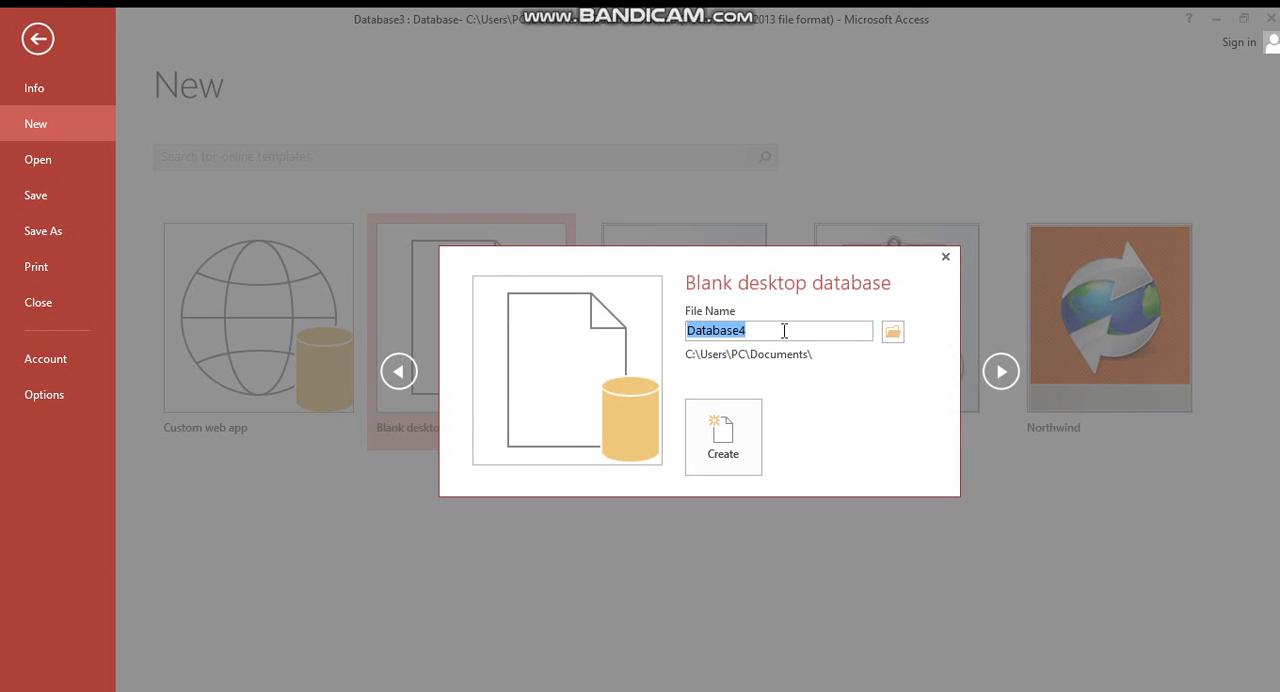
drag(783, 331, 686, 345)
key(BackSpace)
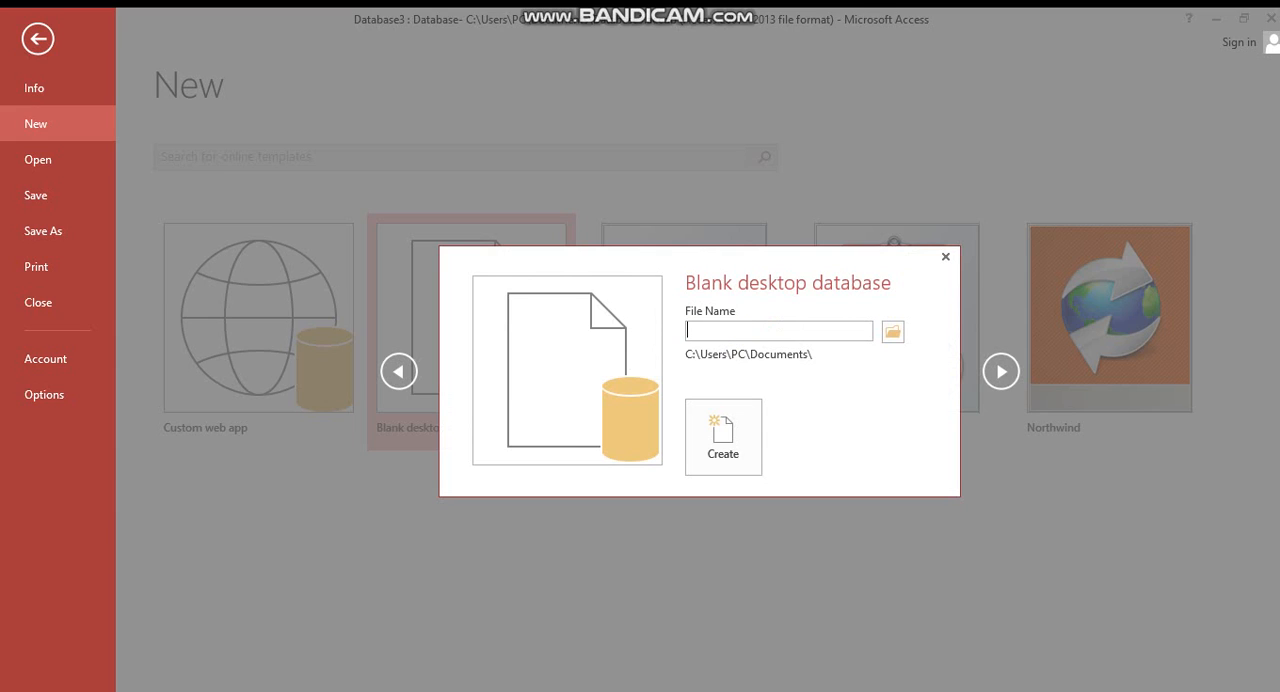
text(gyan g)
key(BackSpace)
text(dsa)
key(BackSpace)
key(BackSpace)
key(BackSpace)
text(sagar)
click(718, 331)
key(BackSpace)
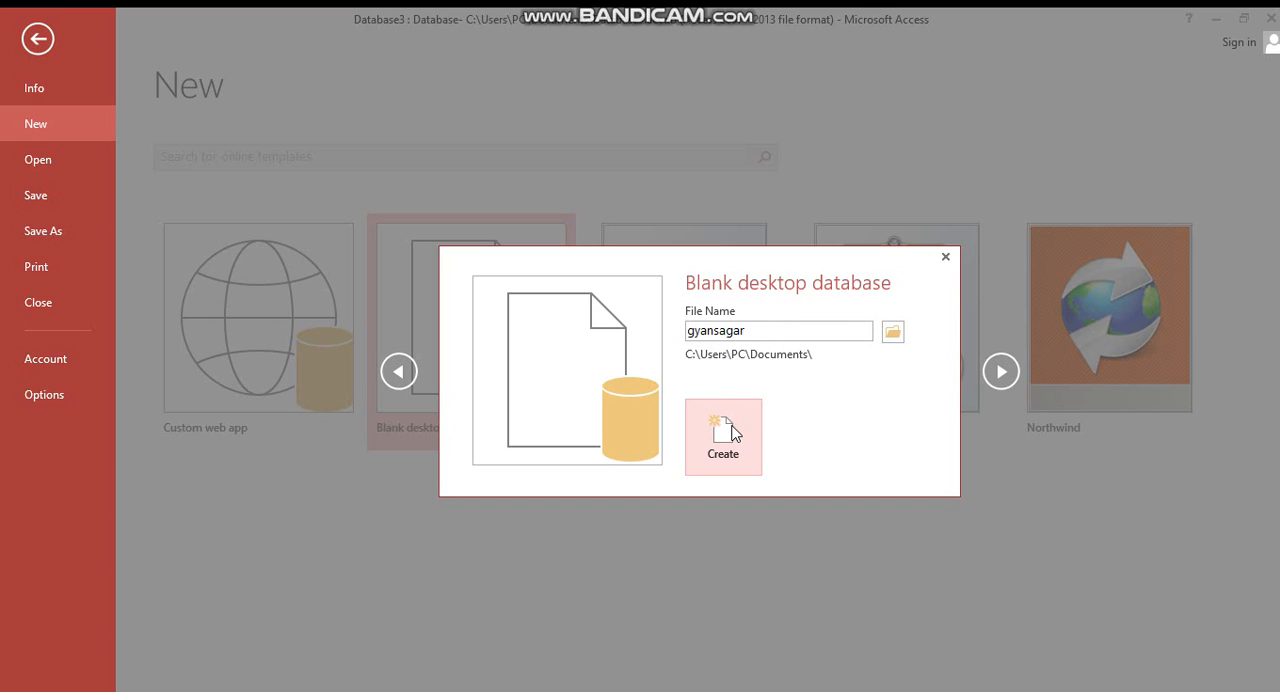
- Set the Desktop as the save location for gyansagar and create the database
click(892, 338)
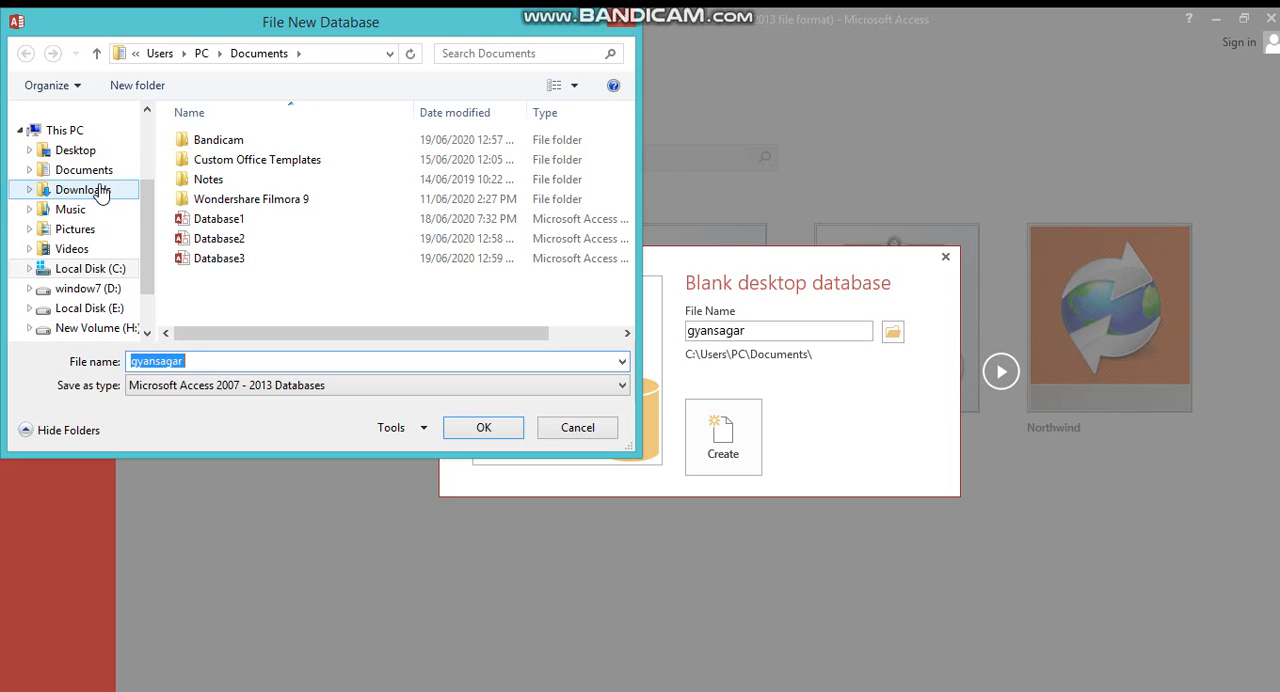
click(92, 150)
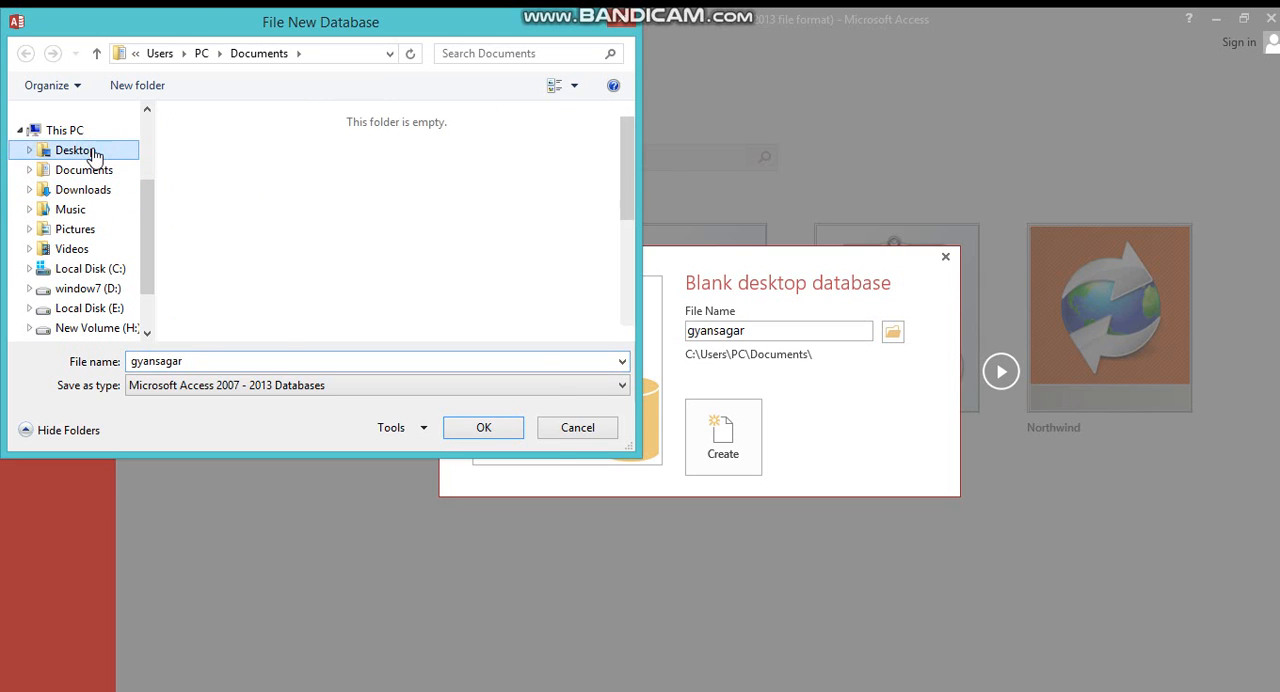
click(486, 426)
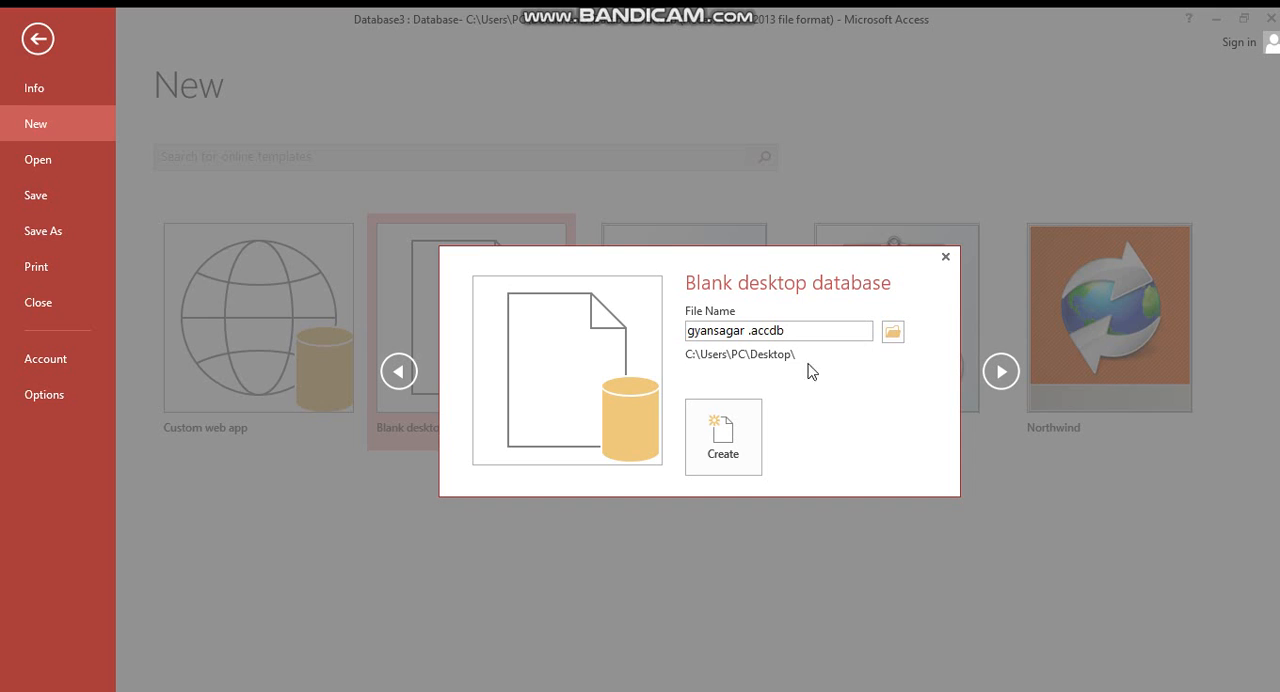
click(728, 450)
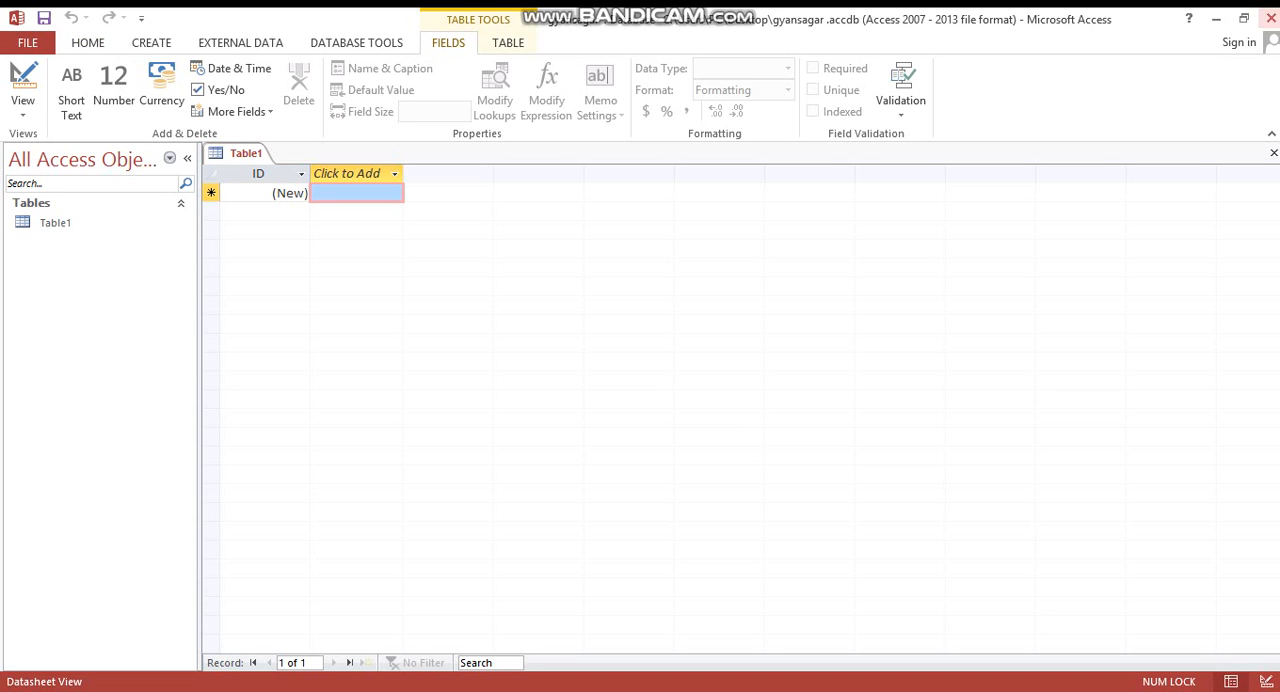
- Add a second table to the gyansagar database and return to Table1
click(1216, 19)
click(141, 48)
click(94, 95)
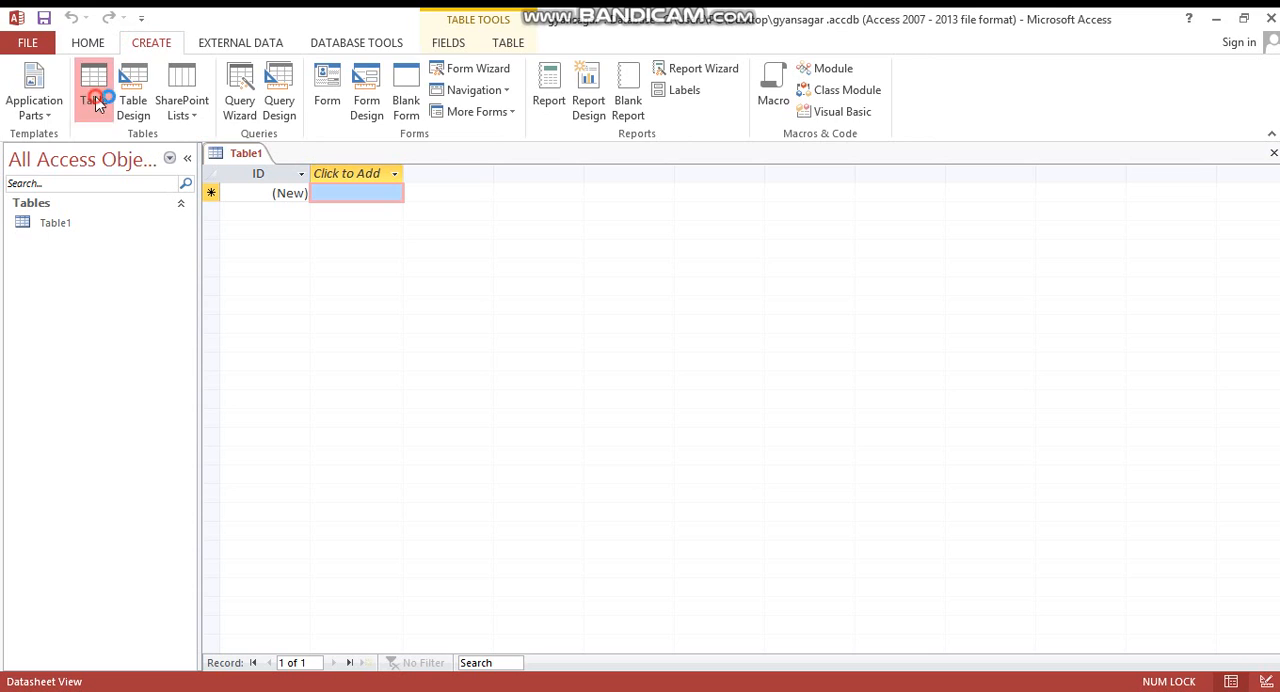
click(244, 155)
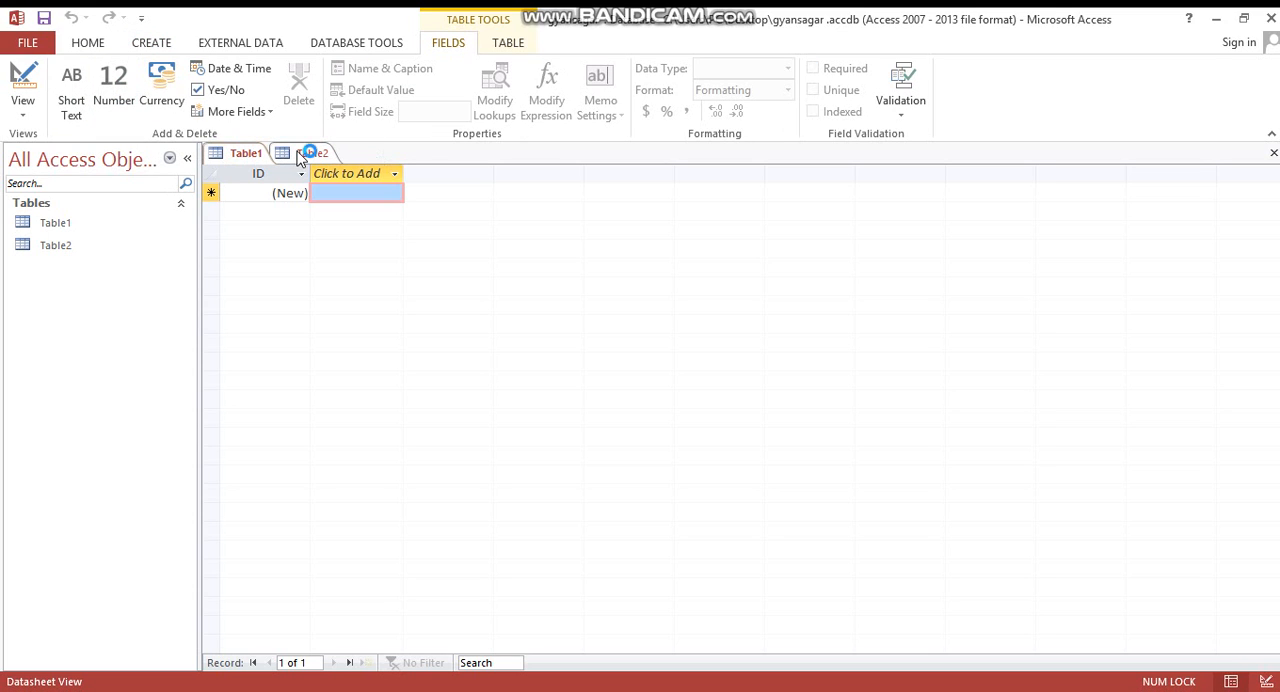
click(148, 44)
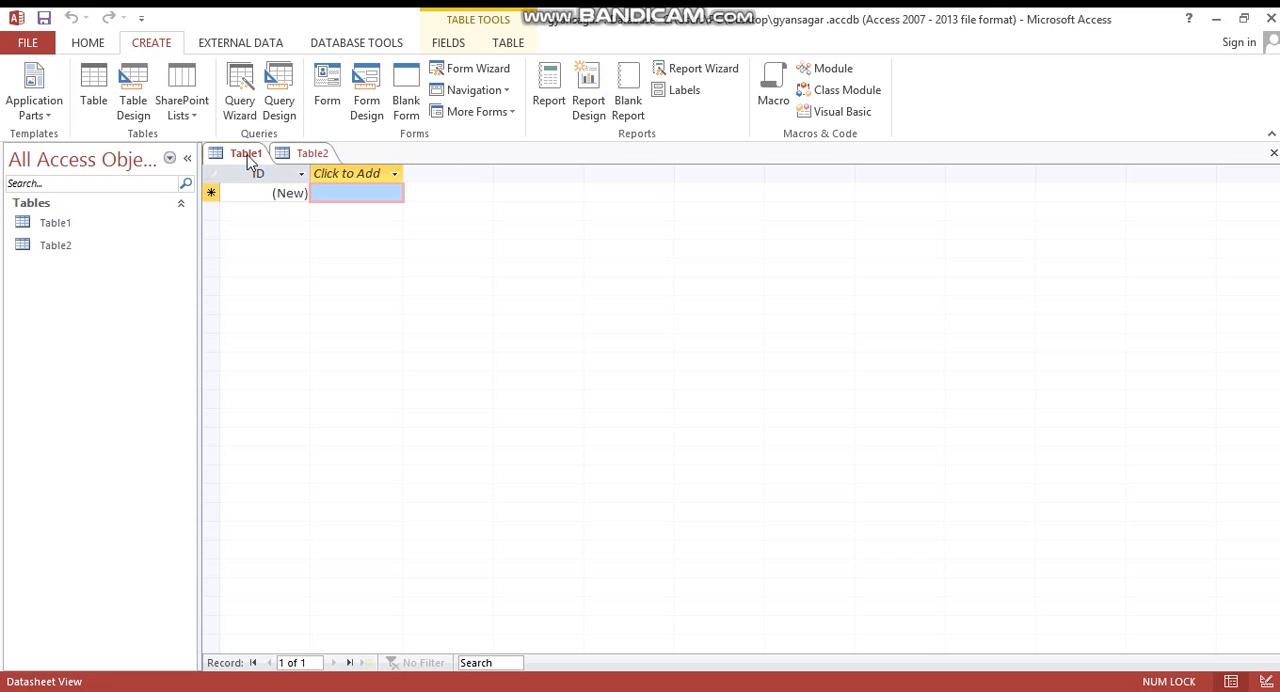
click(288, 158)
click(246, 155)
click(352, 173)
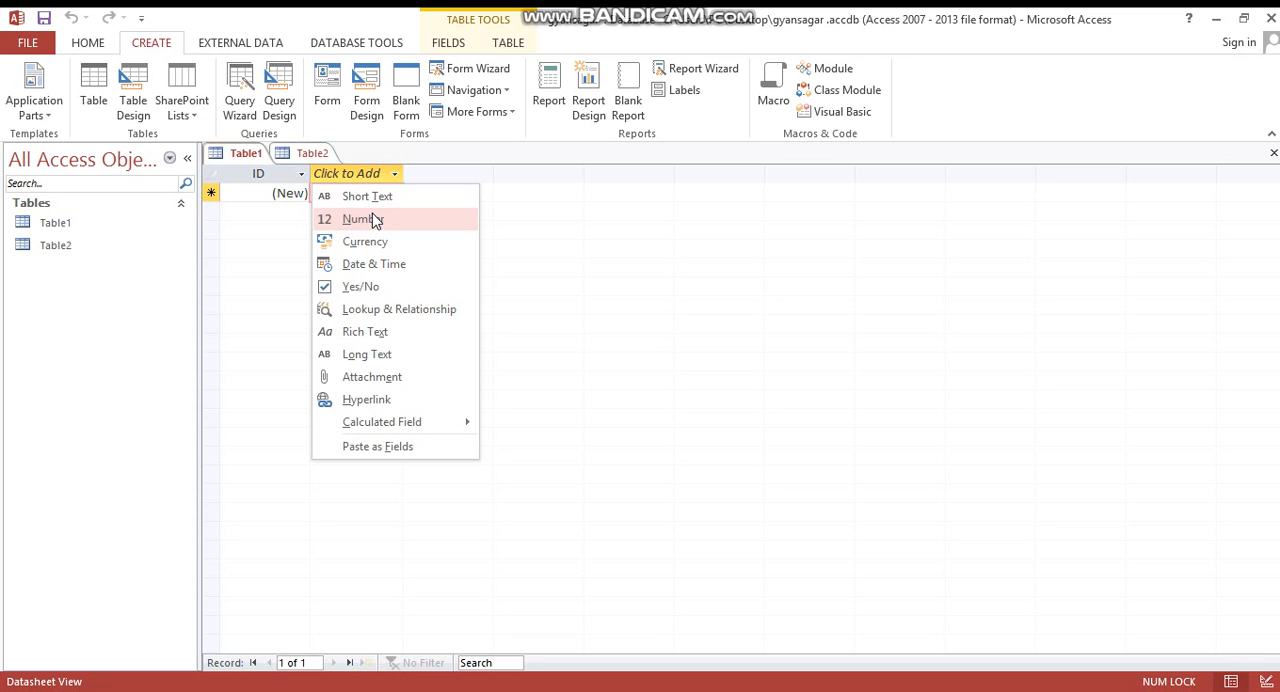
- Open Table1 in Design View, saving the table under the name stu data
click(50, 227)
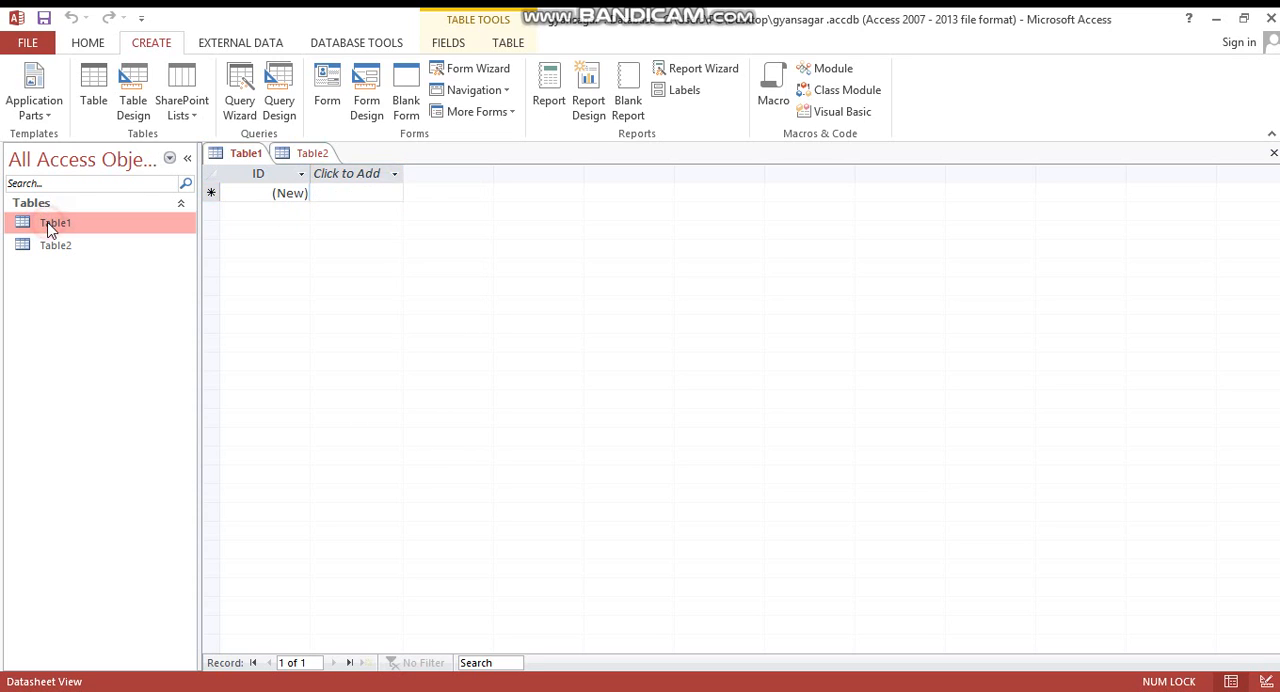
right_click(48, 224)
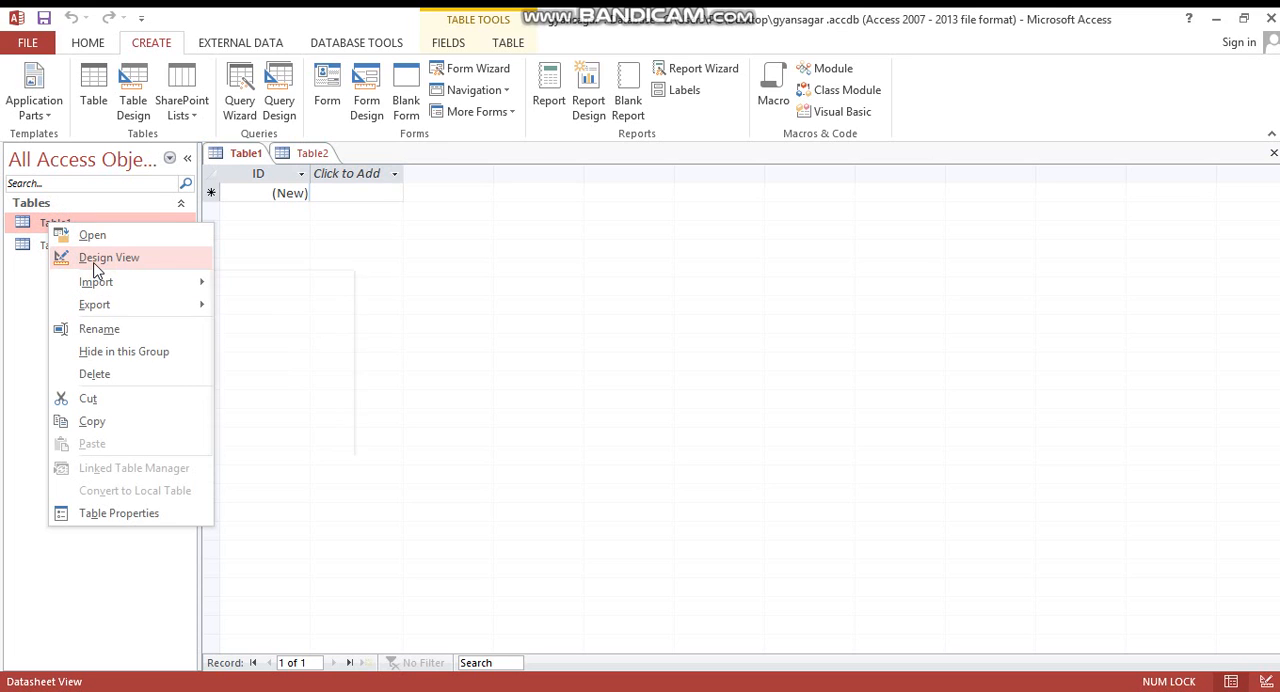
click(100, 258)
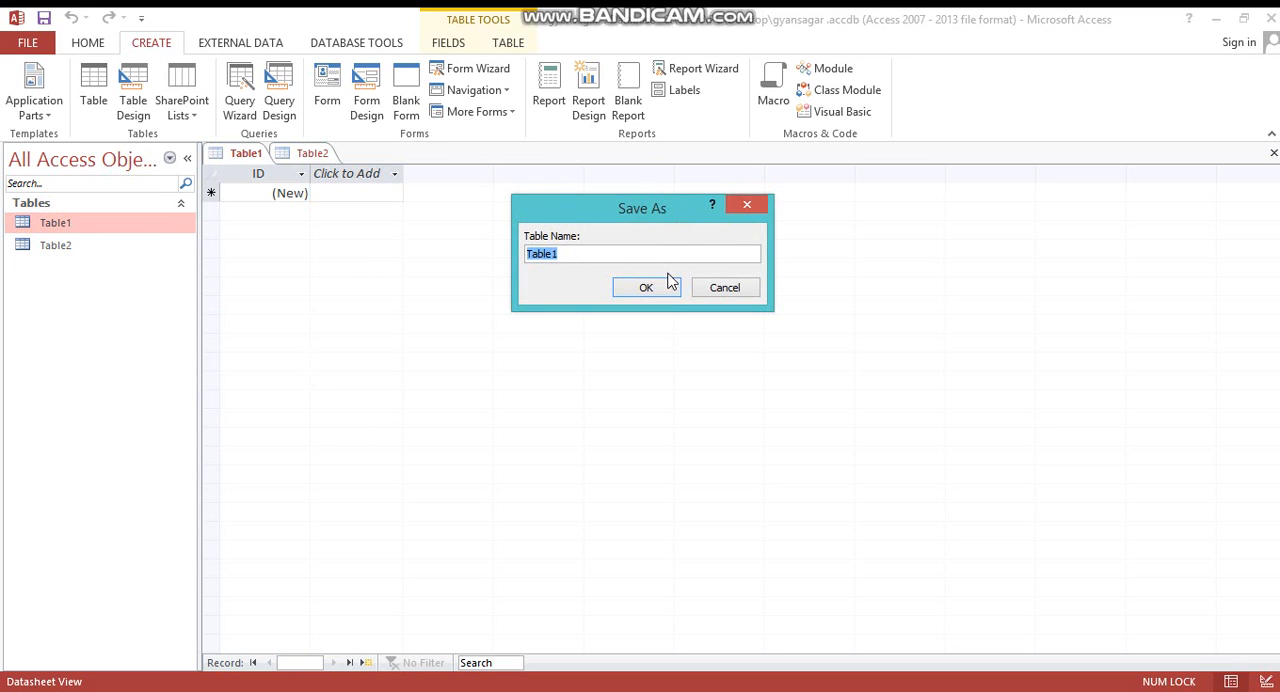
key(BackSpace)
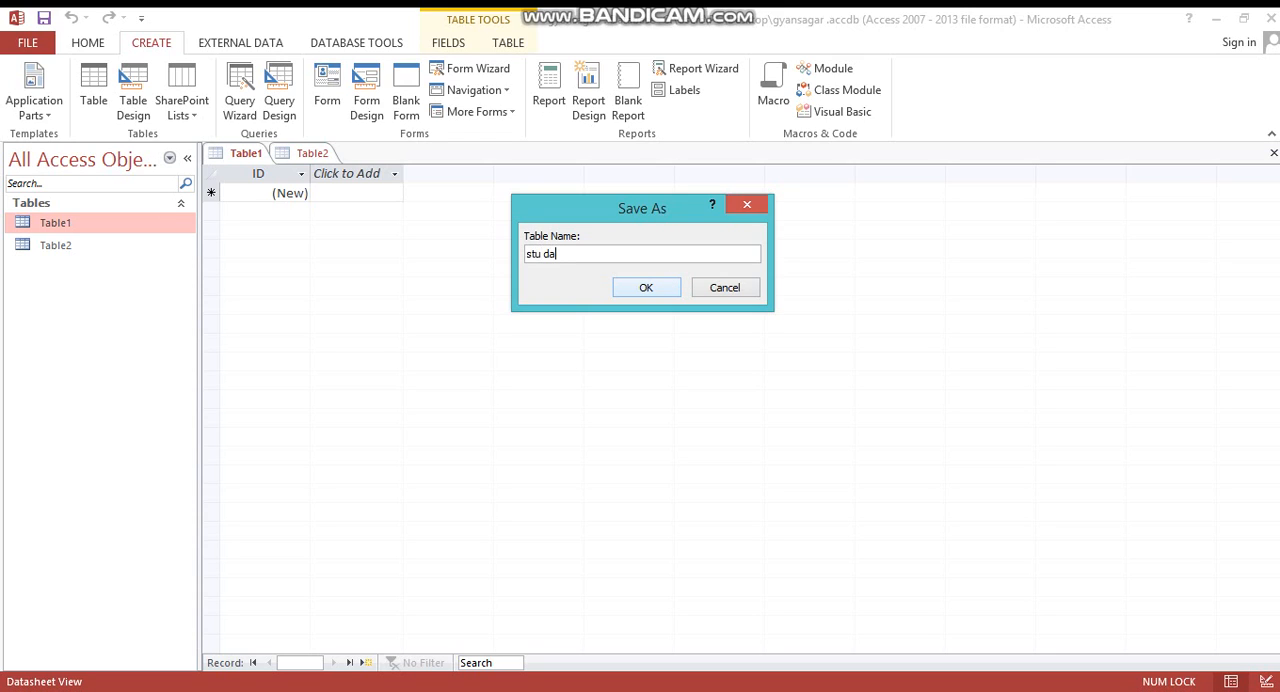
click(661, 287)
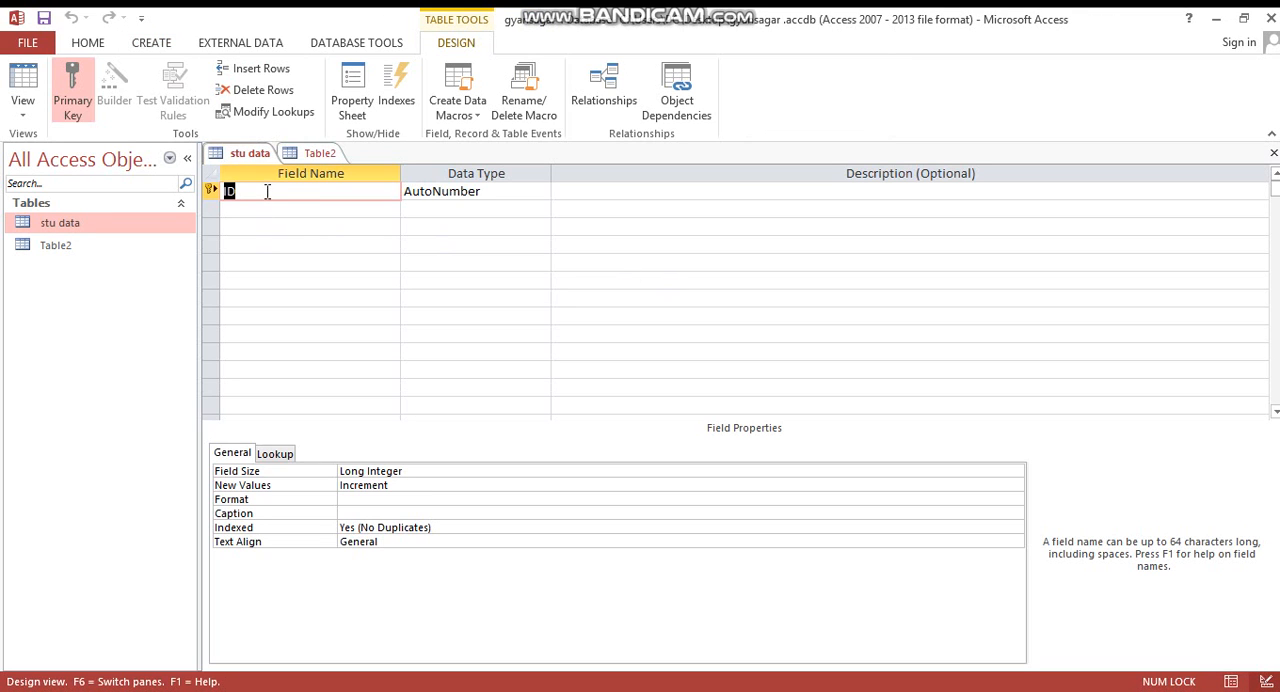
- Choose AutoNumber as the data type of the ID field
click(242, 189)
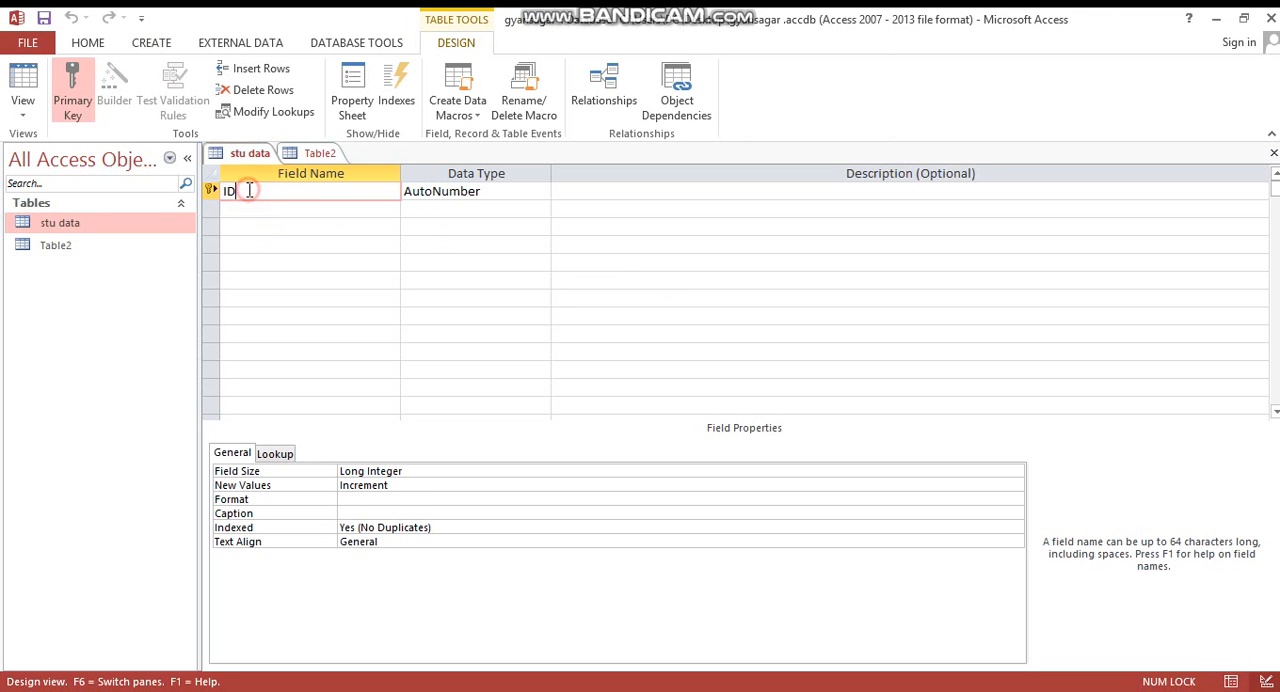
click(518, 189)
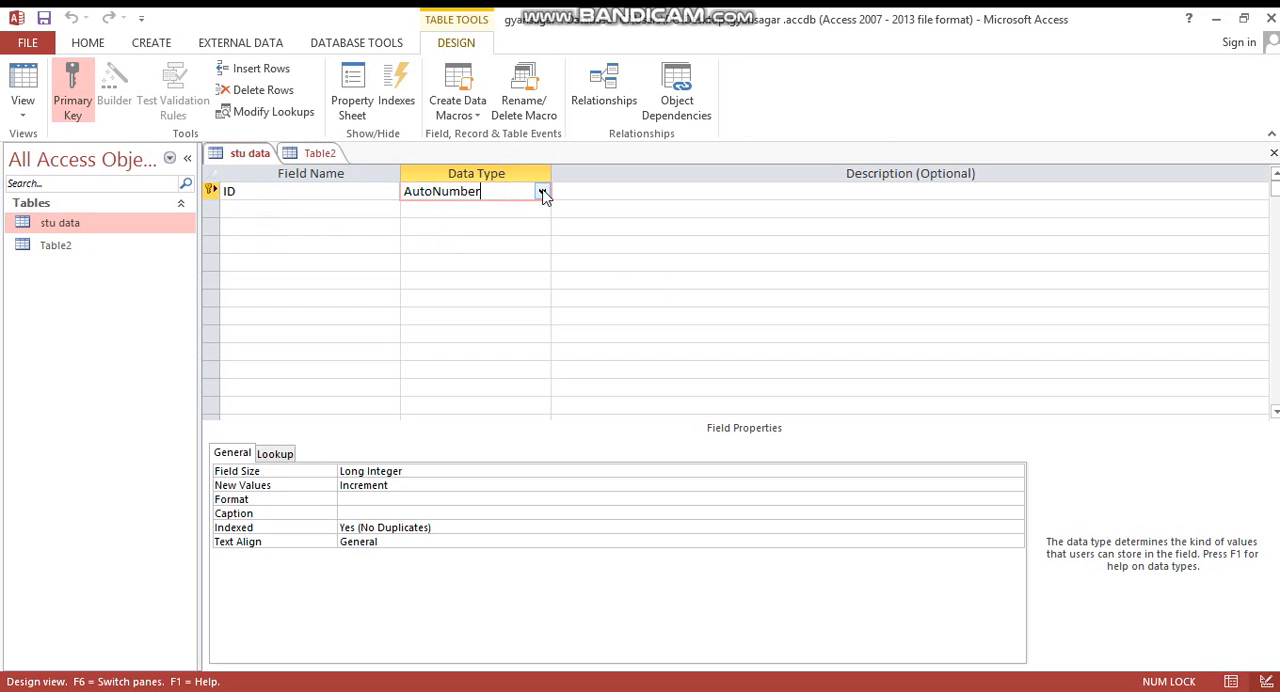
click(542, 192)
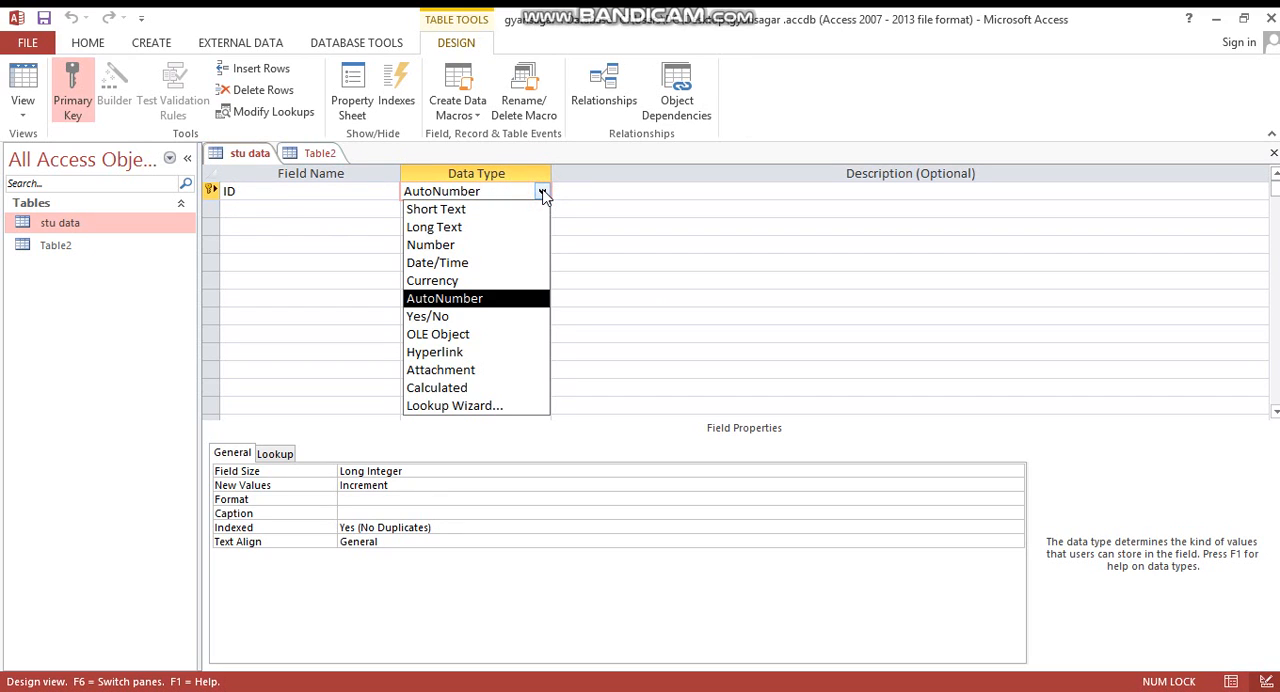
click(483, 296)
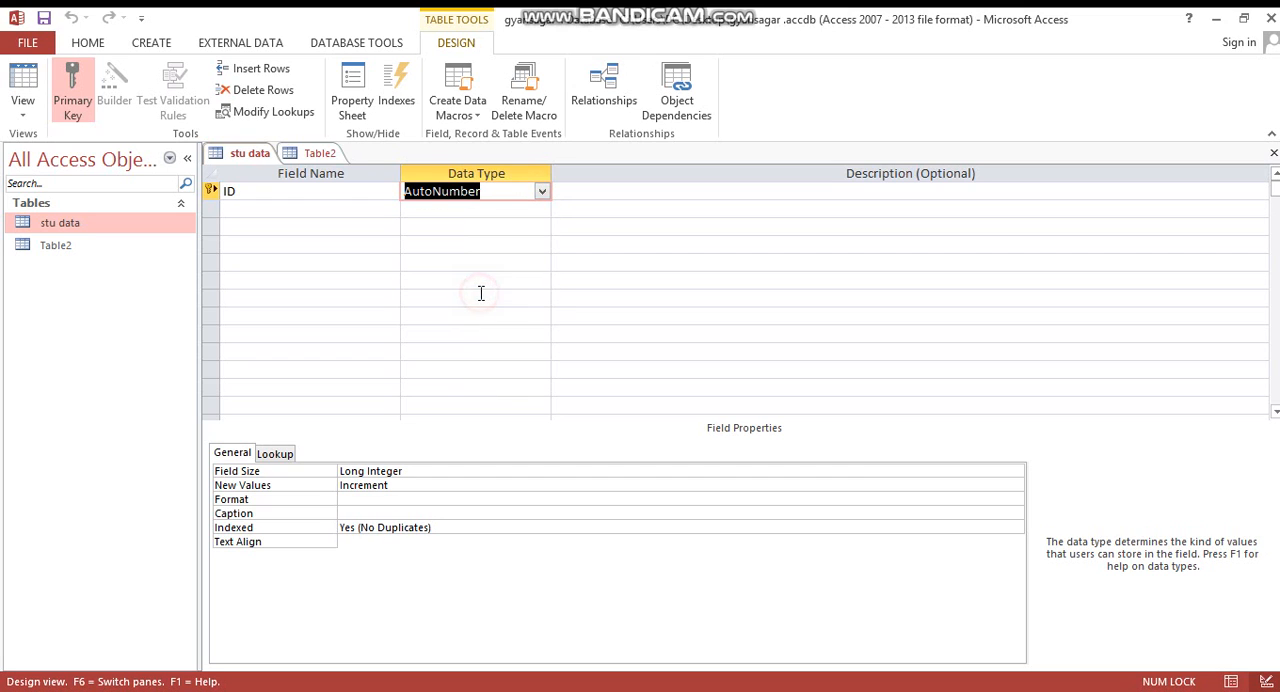
- Add a field called name below ID, accept the reserved word, and set its data type to Long Text
click(300, 204)
text(na)
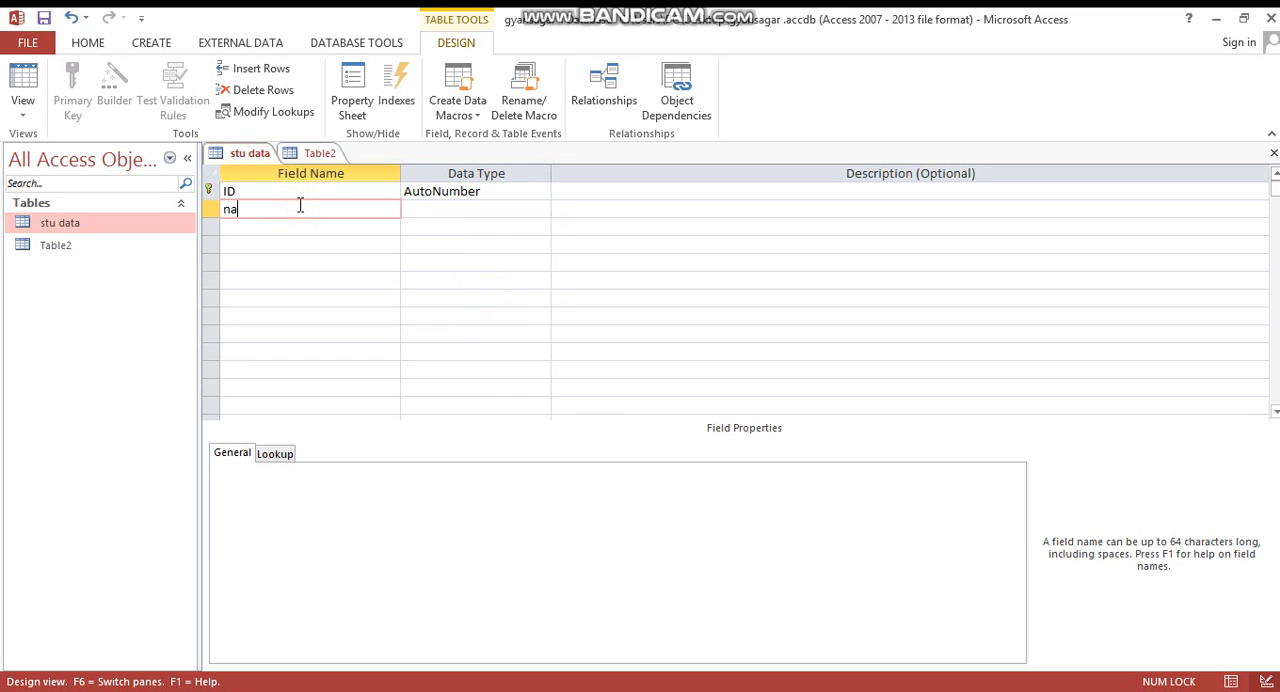
text(me)
click(447, 212)
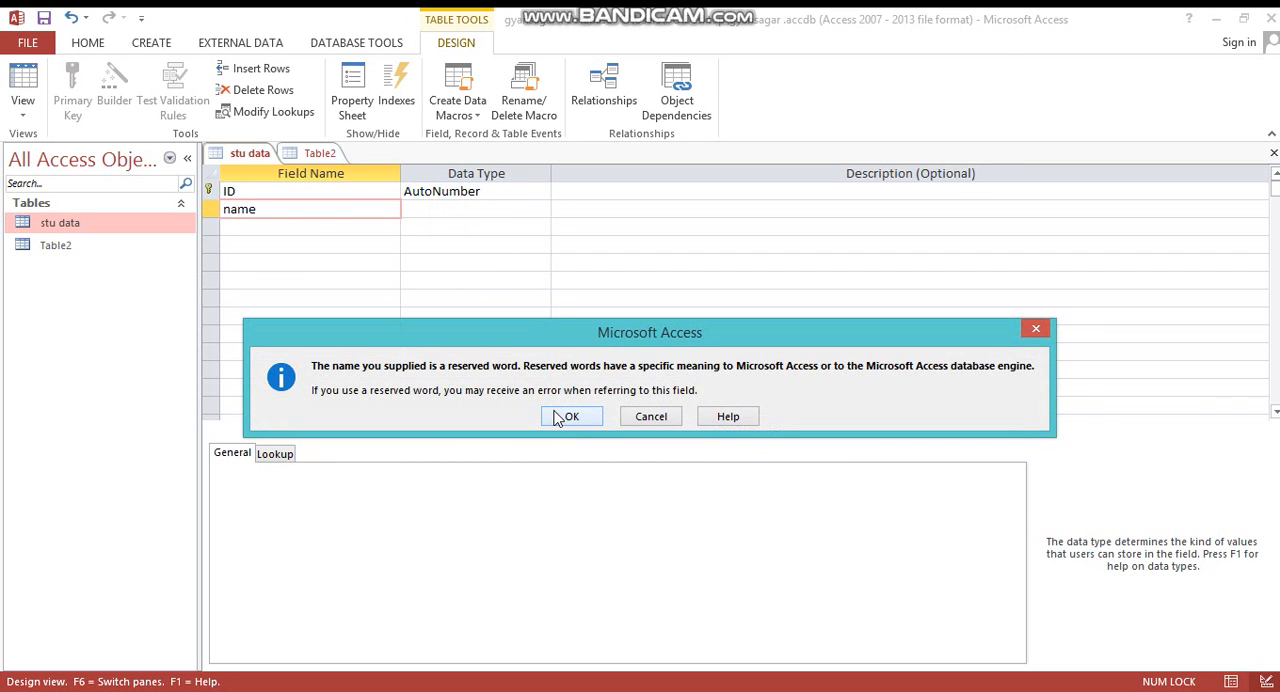
click(565, 416)
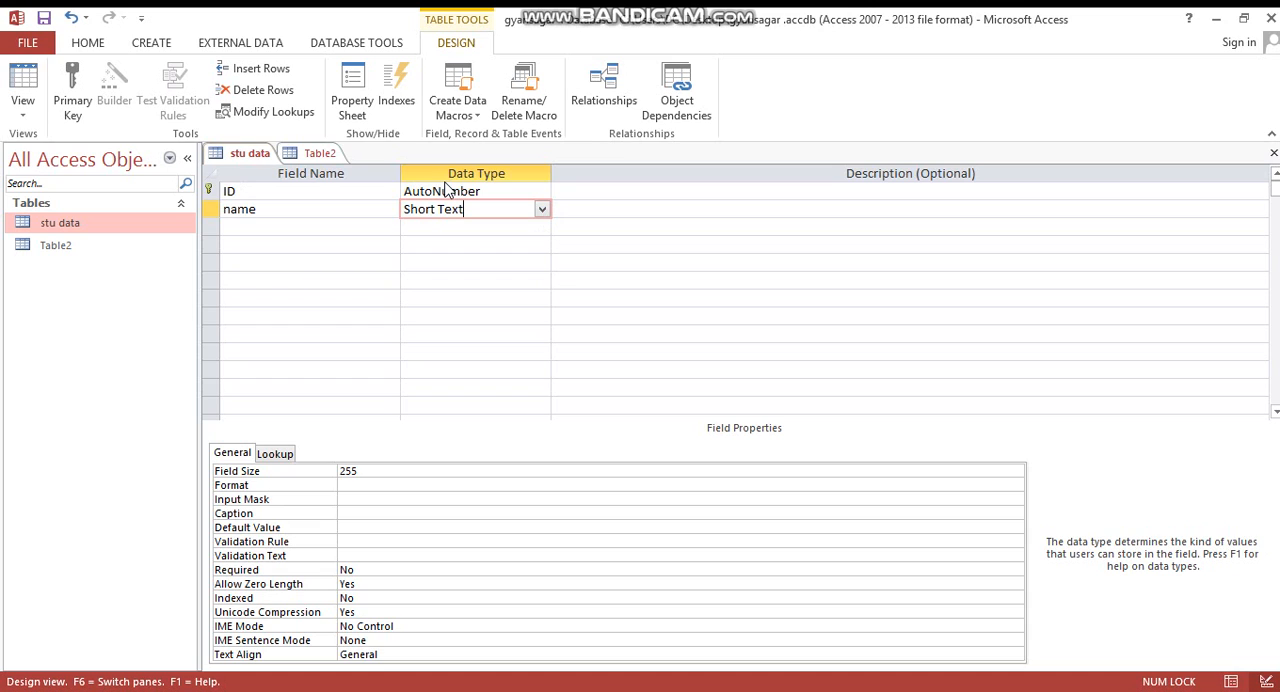
click(541, 210)
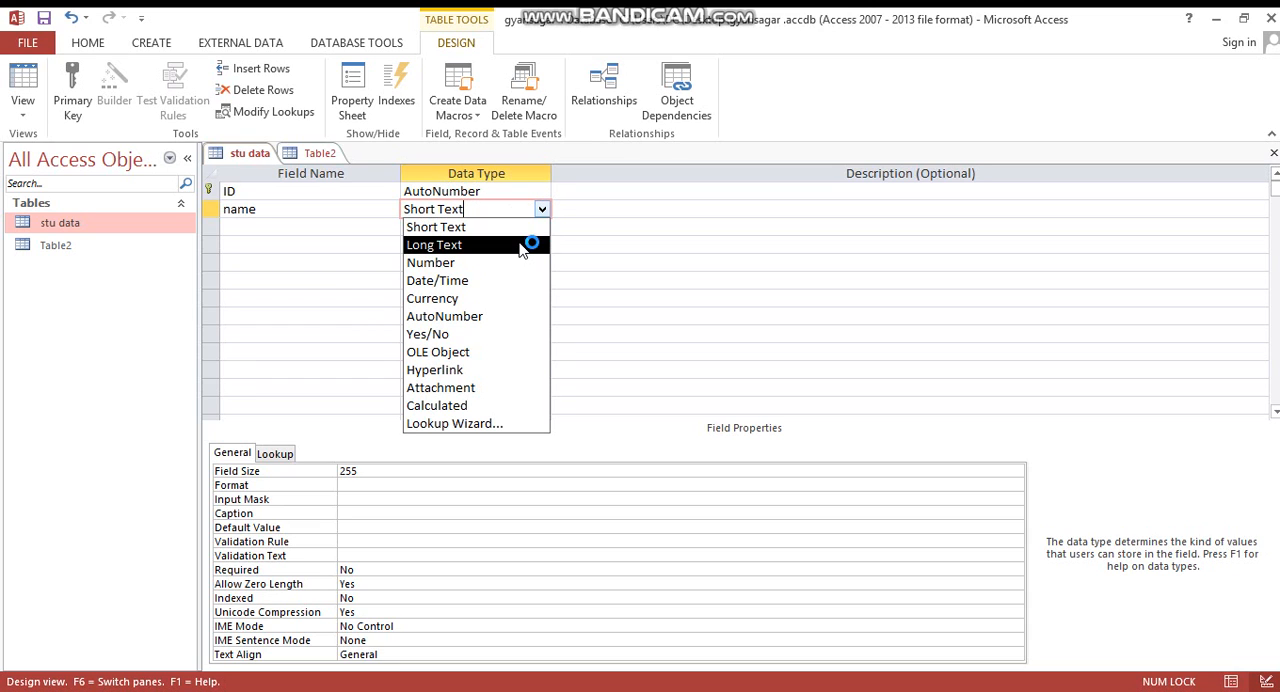
click(519, 241)
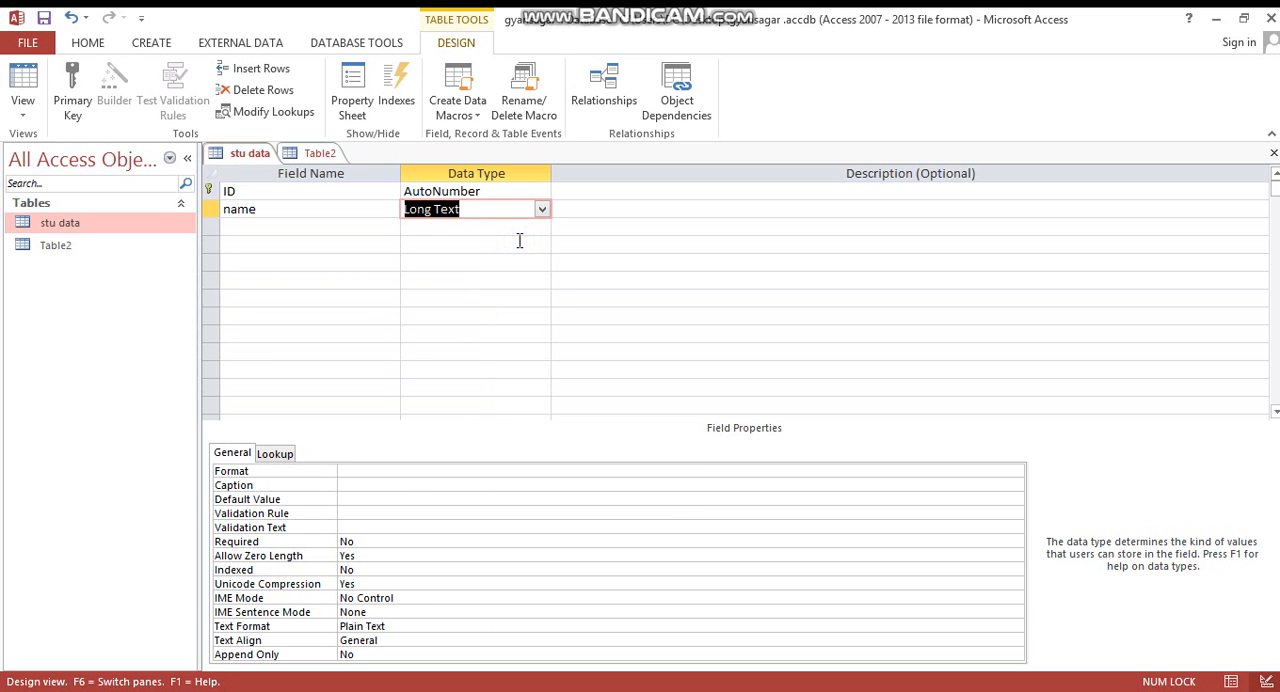
- Add a field called fathers name with the Long Text data type
click(321, 224)
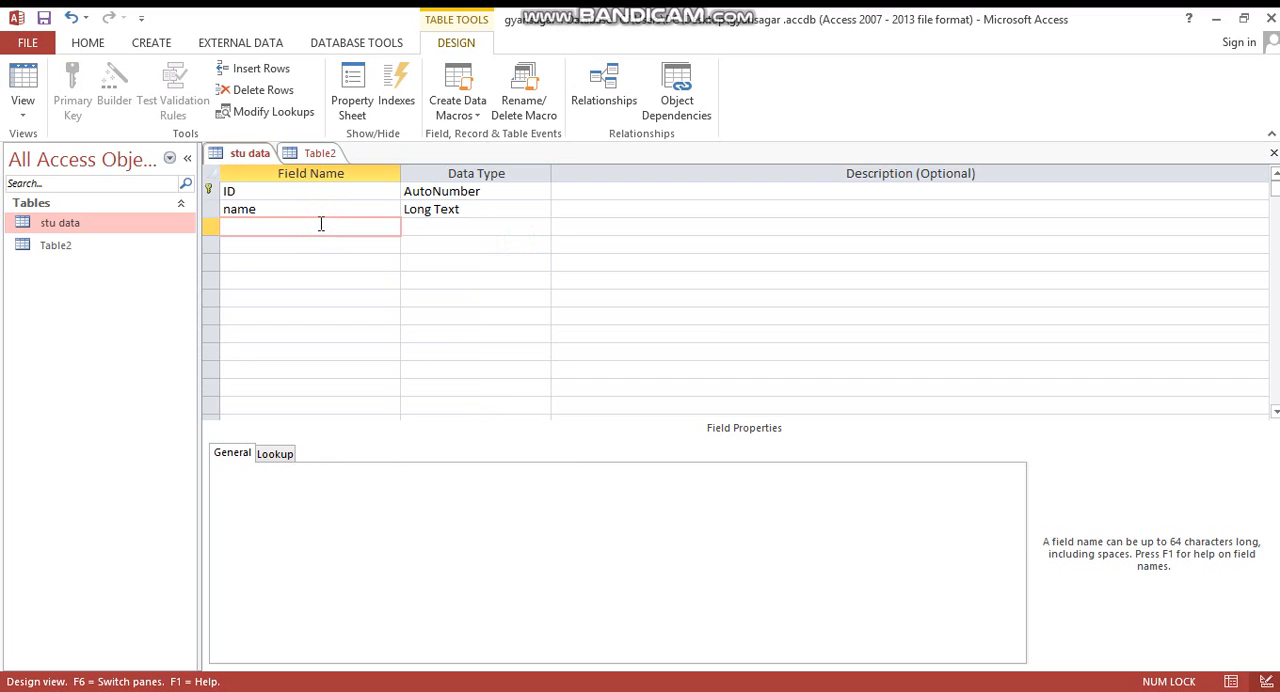
click(321, 224)
text(fathers nam)
text(e)
key(Tab)
text(l)
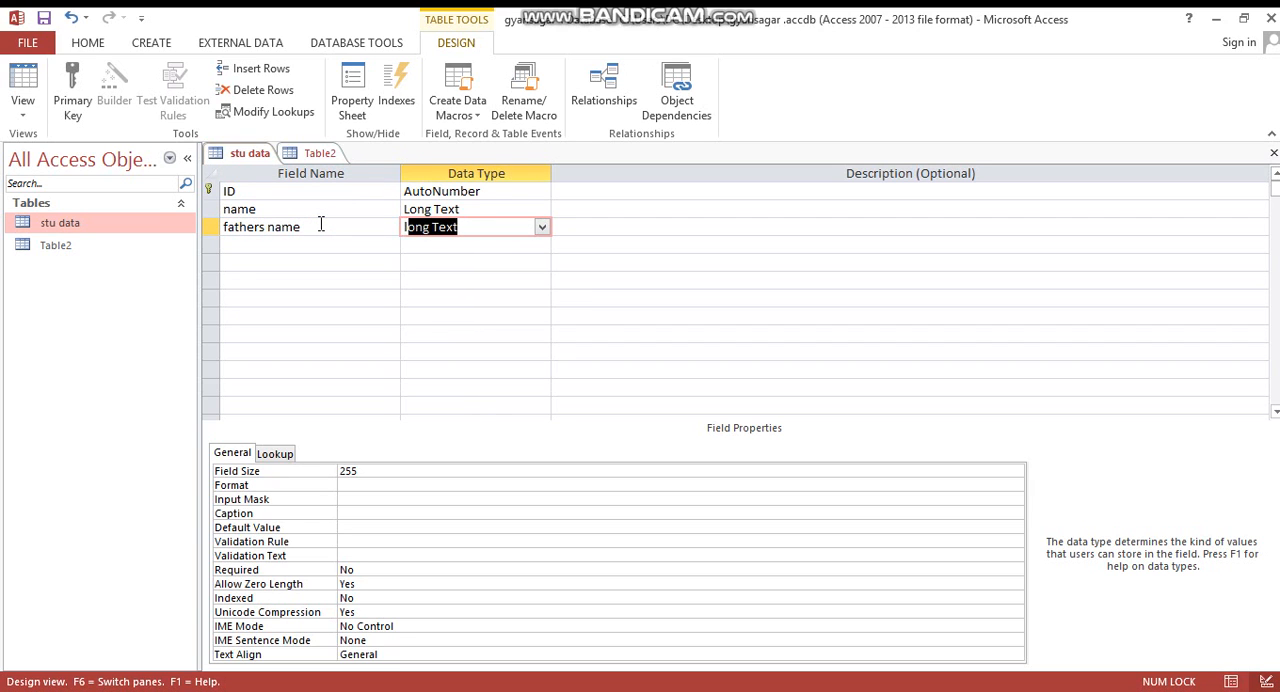
- Add a field called class with the Long Text data type
click(314, 243)
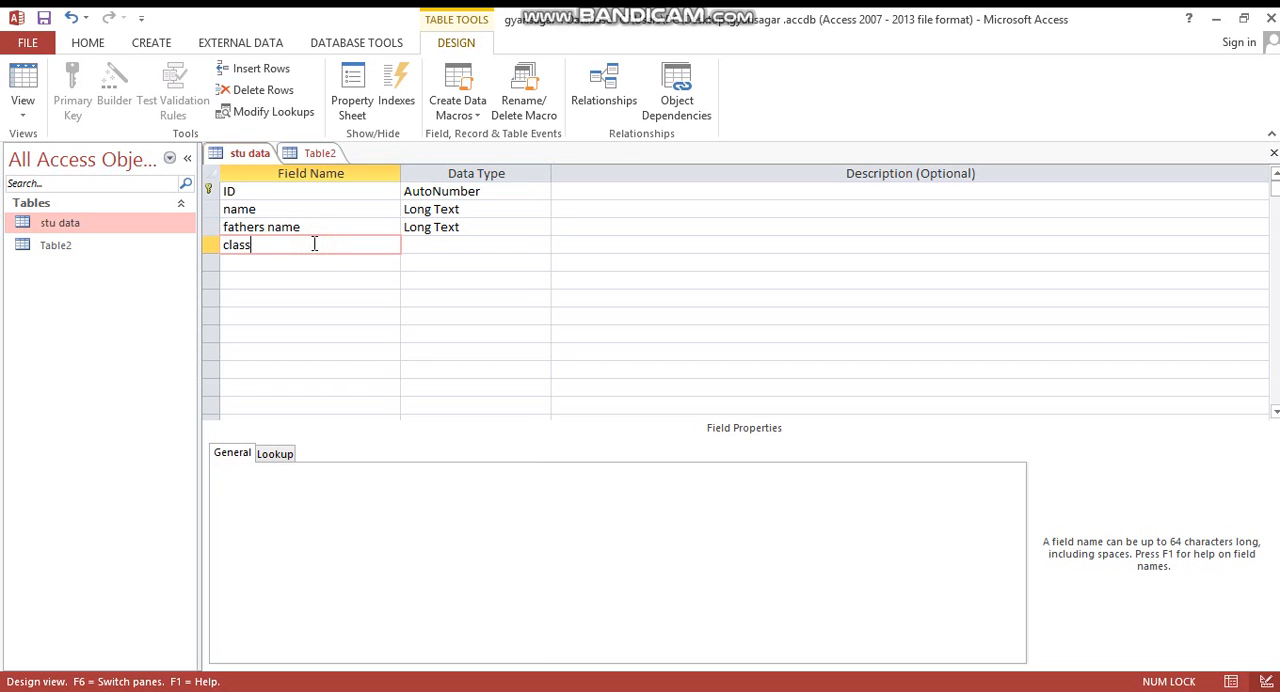
key(Tab)
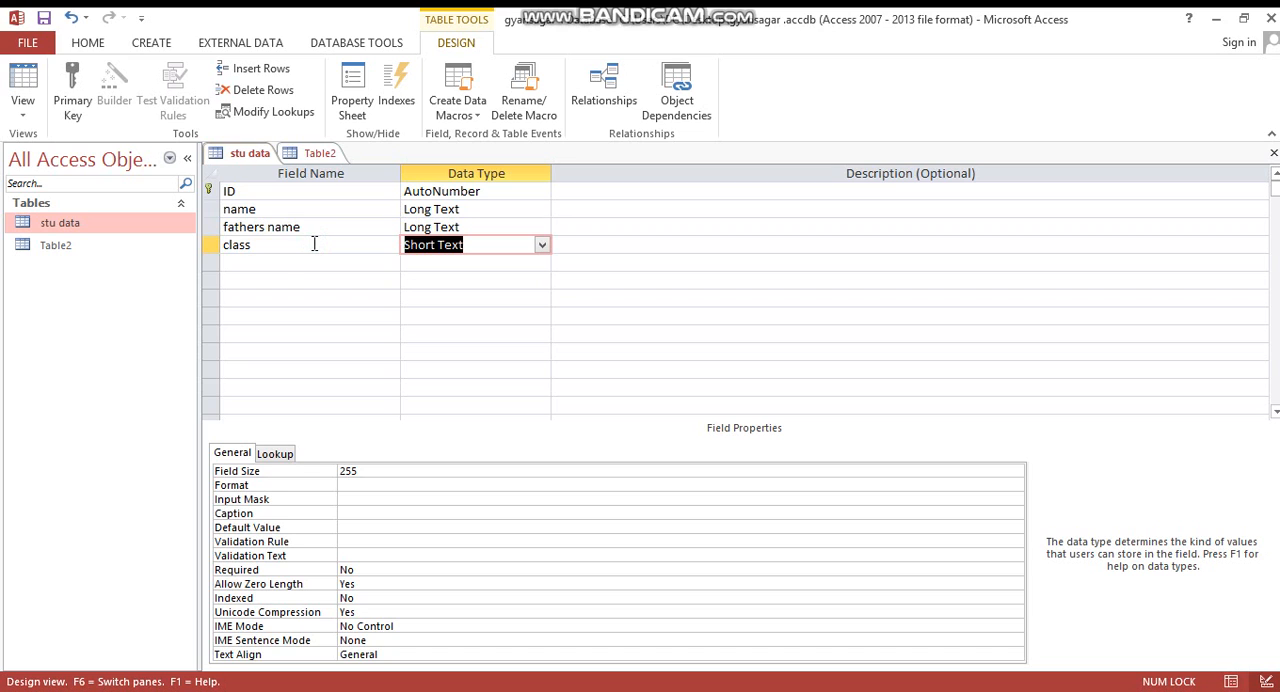
text(l)
key(Tab)
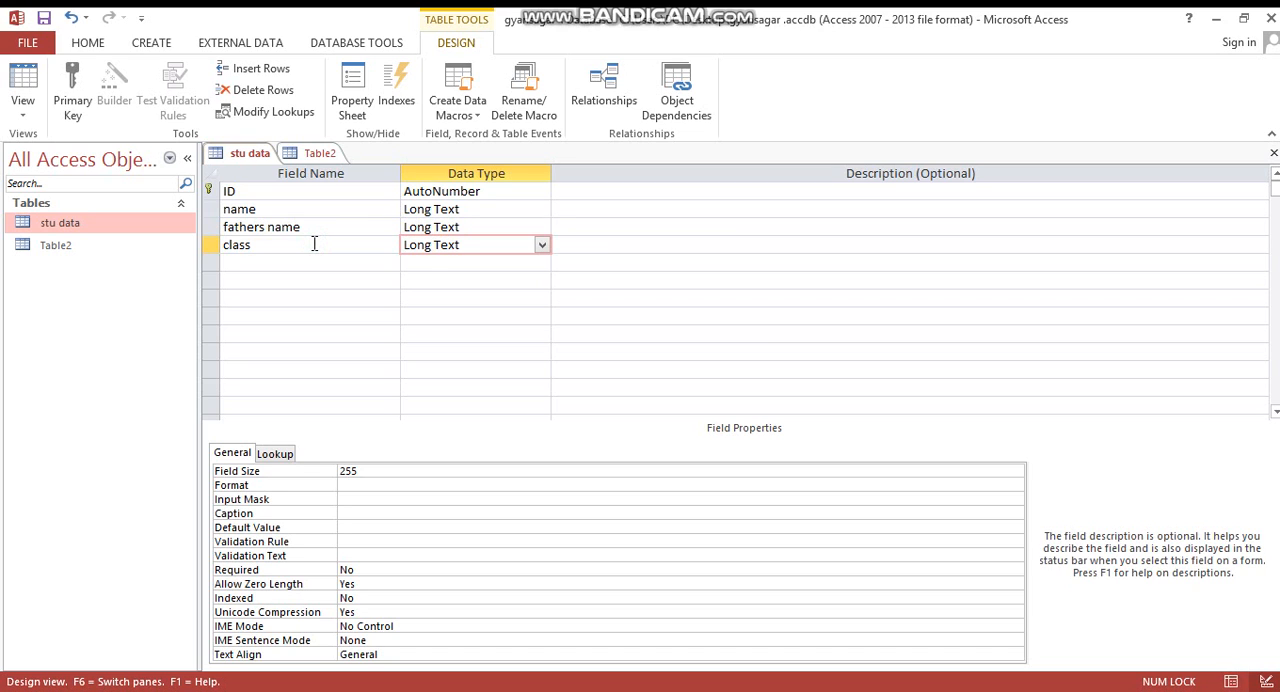
key(Tab)
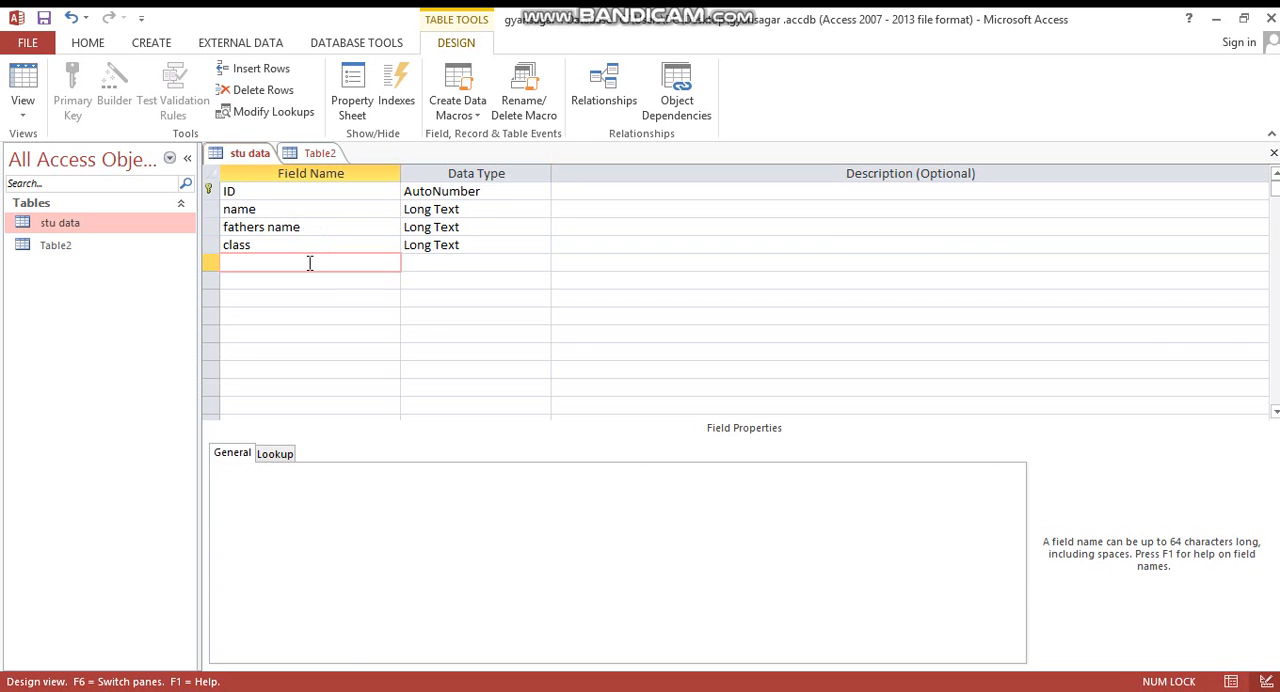
- Add a field called phone no below class and set its data type to Number
text(phone no)
key(Tab)
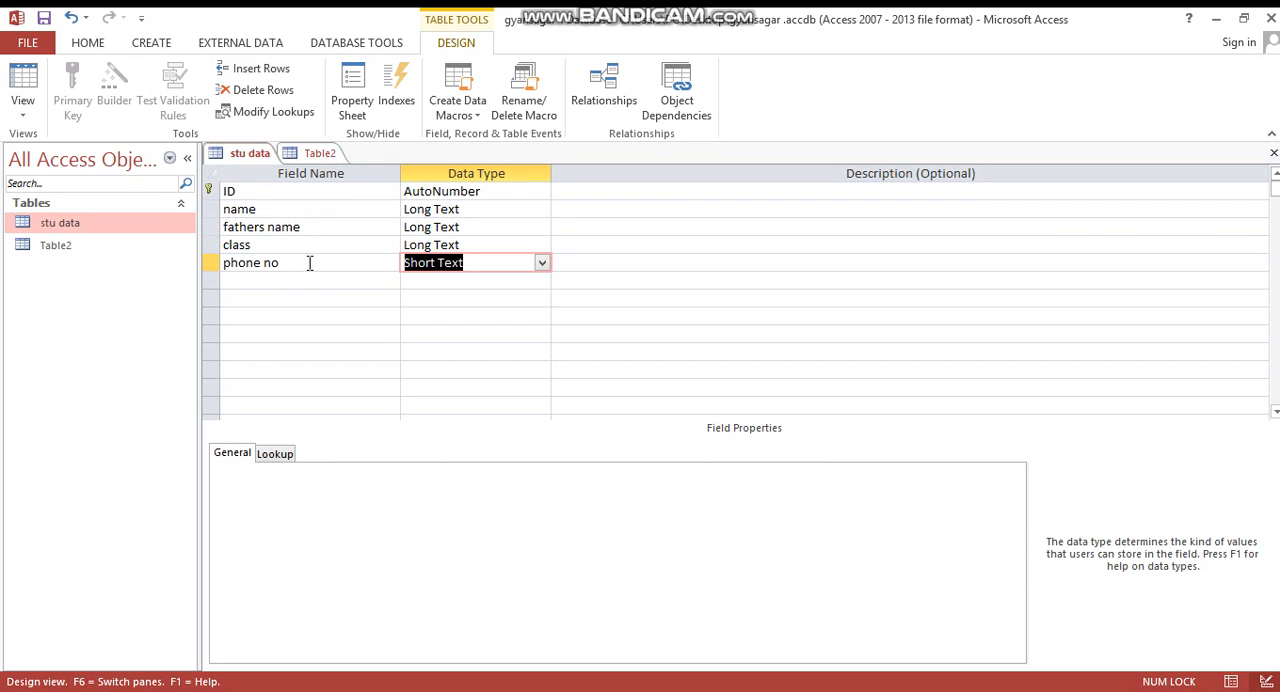
click(542, 262)
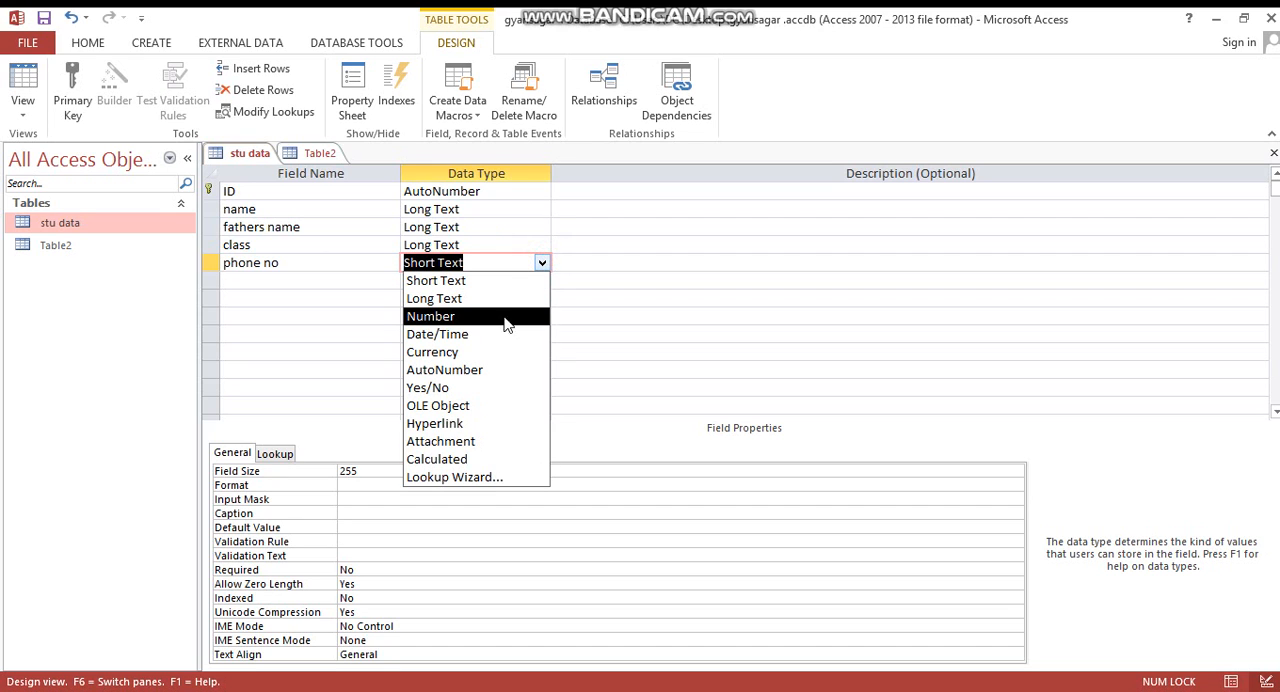
click(503, 320)
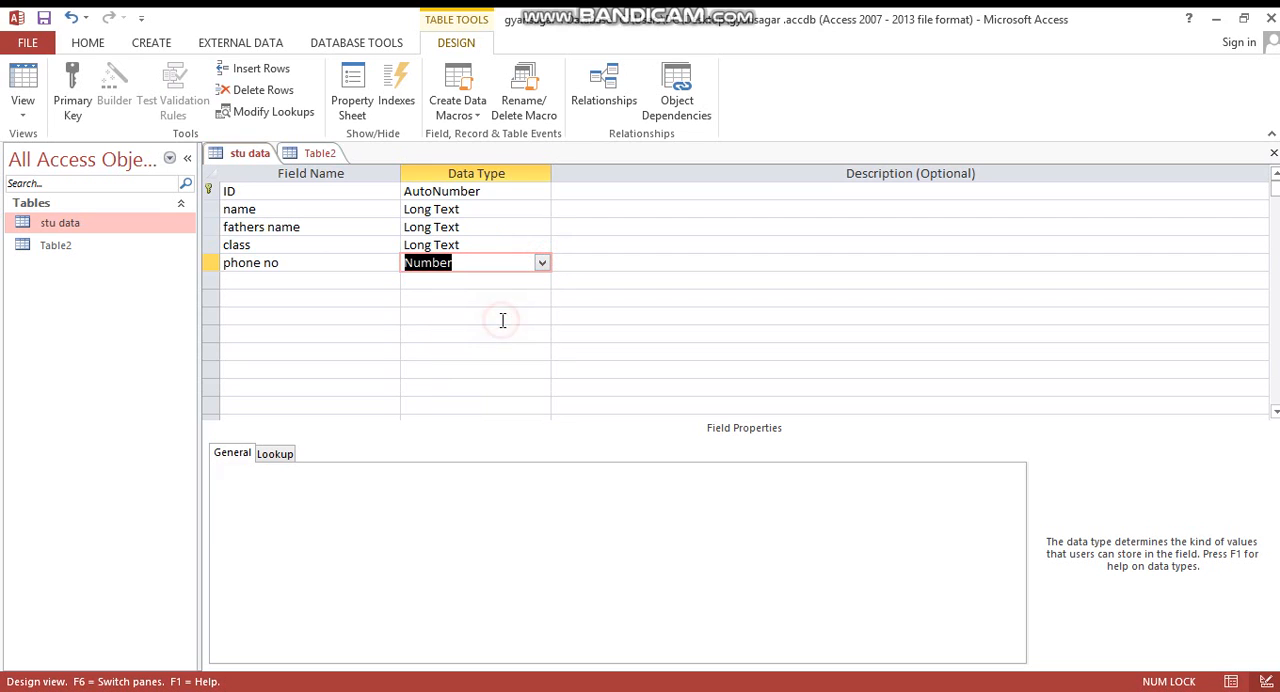
- Add a field called date and time with the Date/Time data type
click(323, 287)
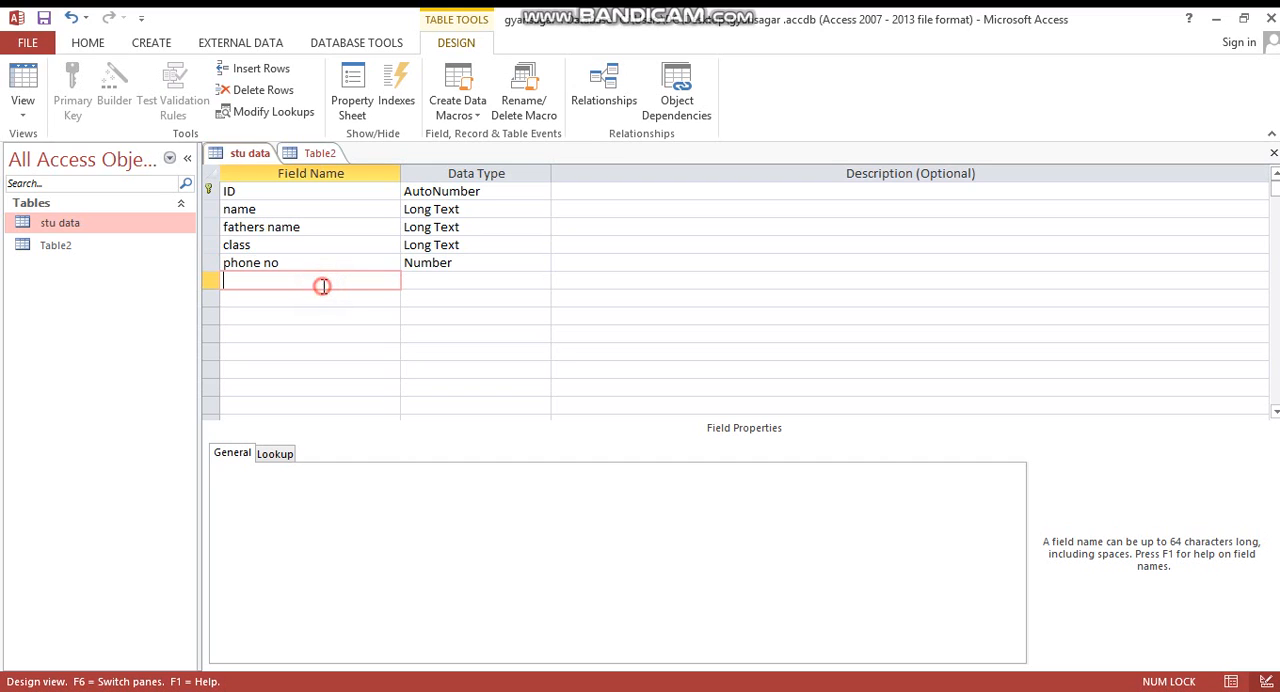
text(dateand time)
key(BackSpace)
key(BackSpace)
key(BackSpace)
key(BackSpace)
key(BackSpace)
key(BackSpace)
key(BackSpace)
key(BackSpace)
text(n)
key(BackSpace)
key(BackSpace)
key(BackSpace)
text(and time)
click(437, 283)
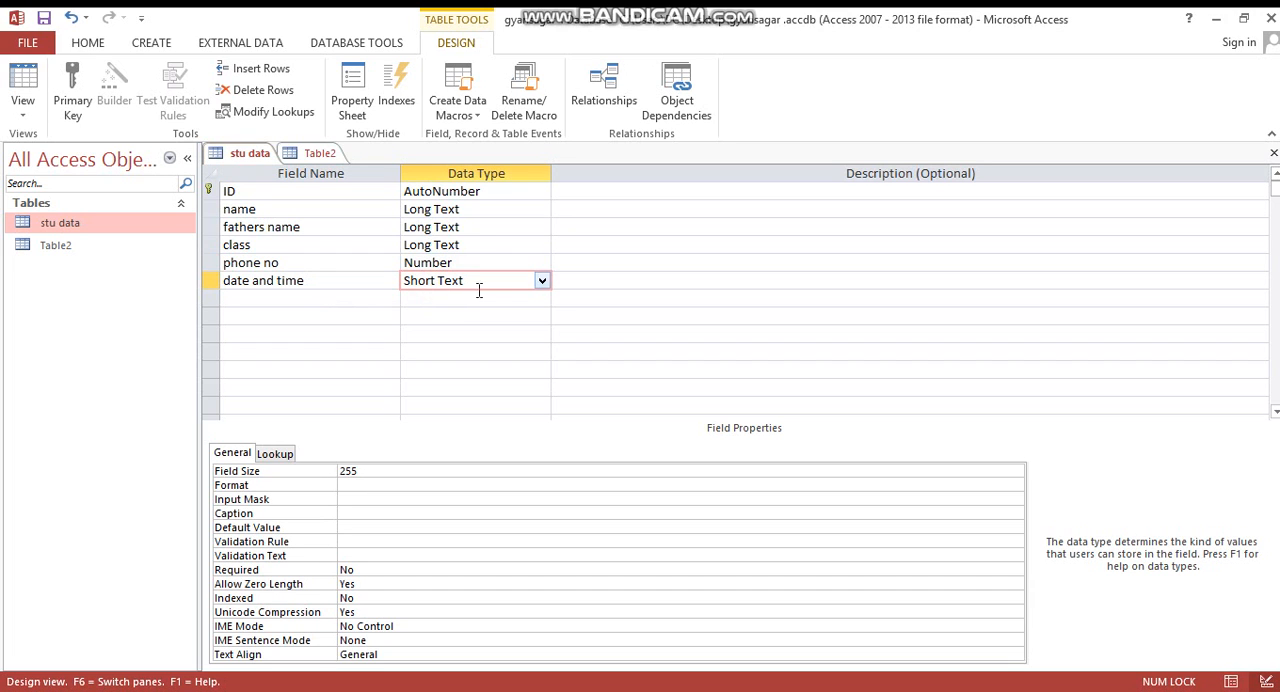
click(541, 281)
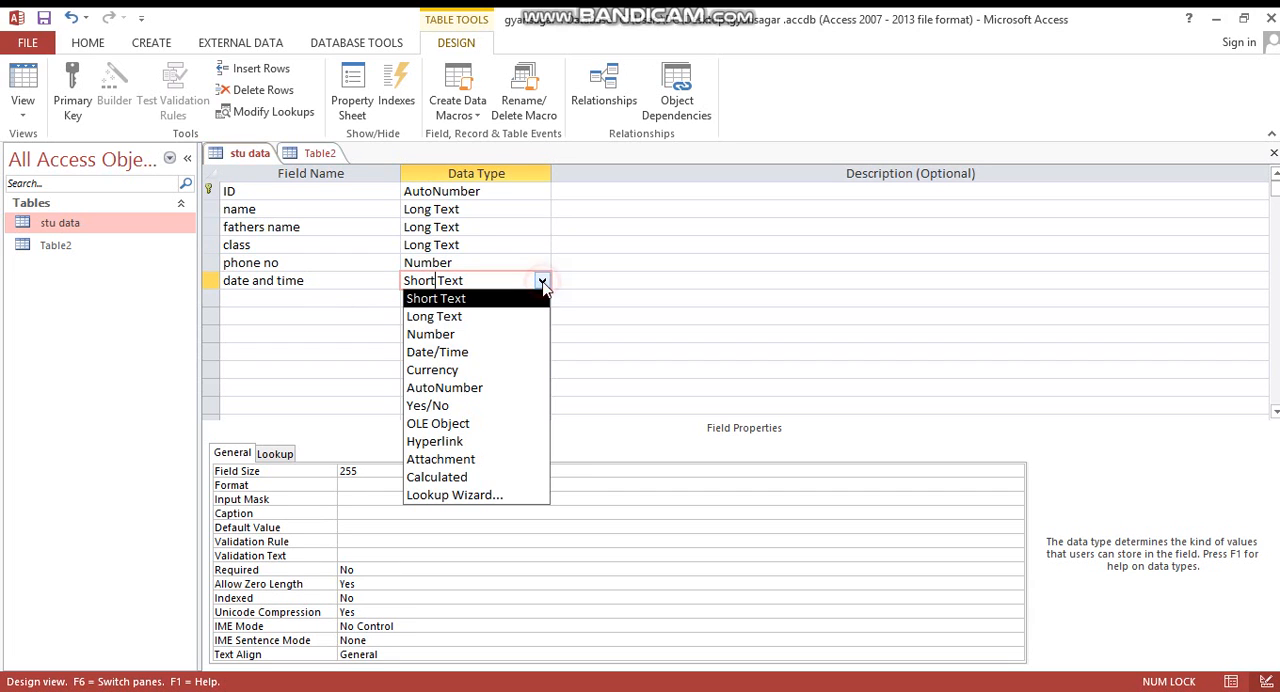
click(500, 352)
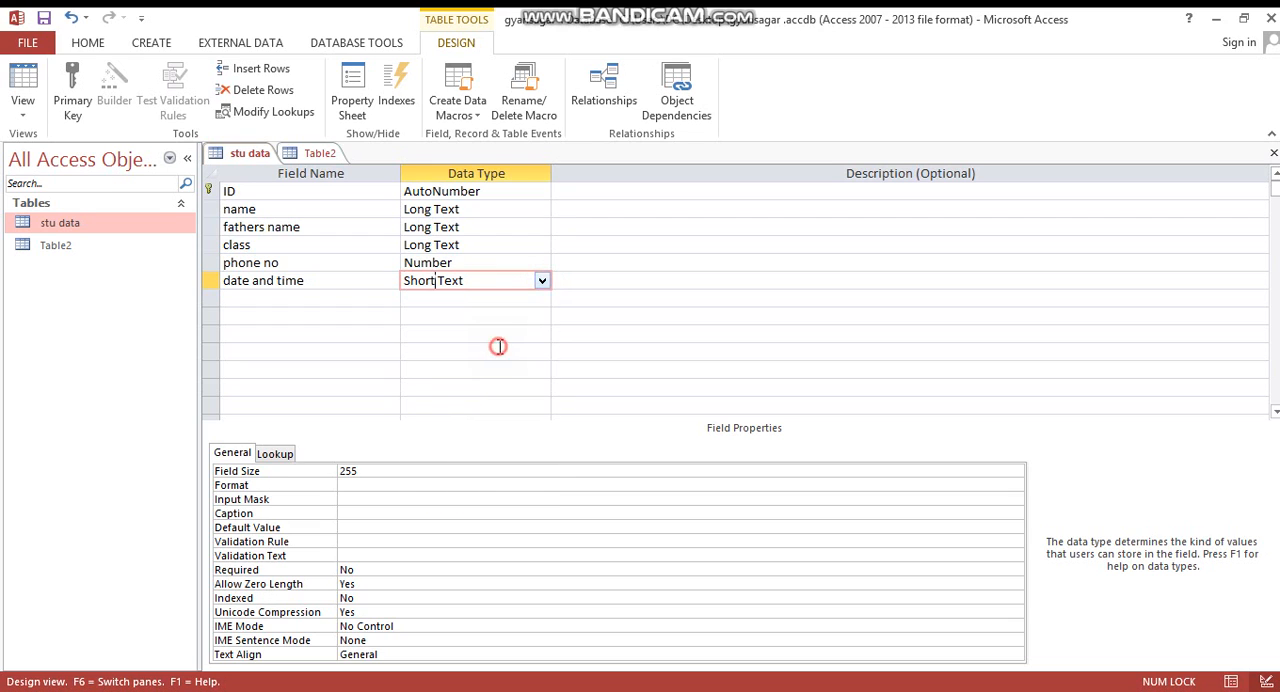
- Add a field called fee with the Currency data type
click(296, 299)
text(fee)
key(Tab)
text(q)
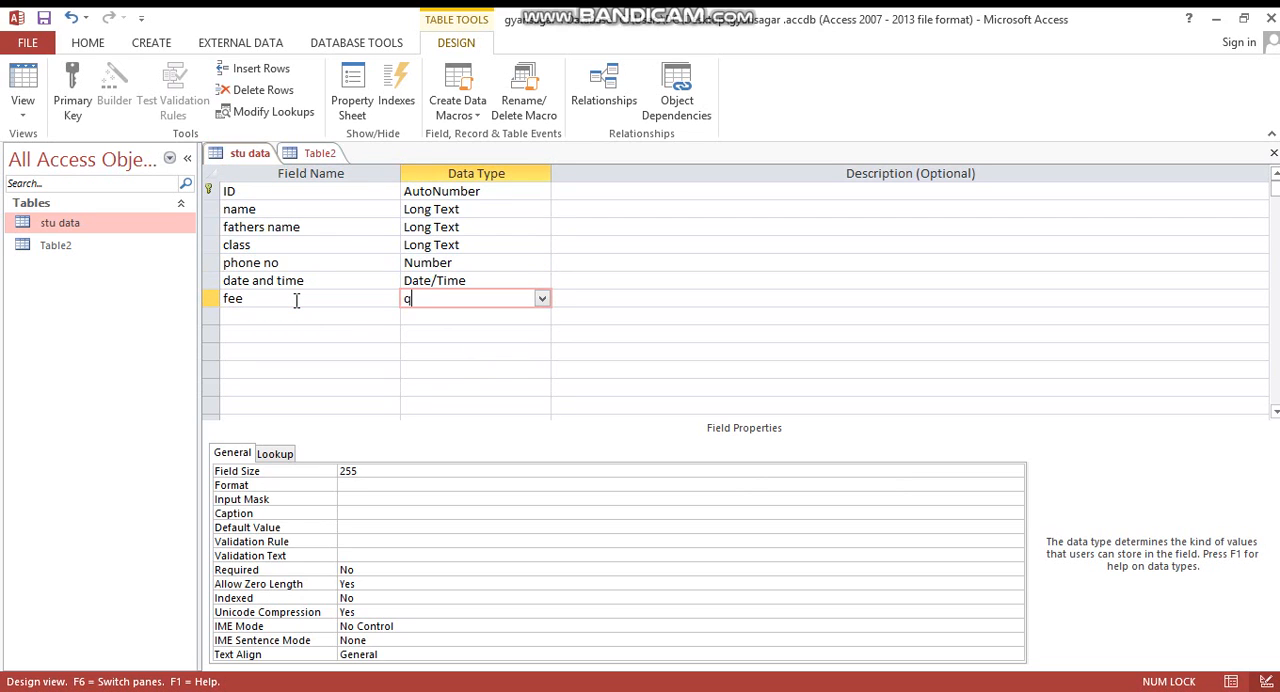
key(BackSpace)
text(currency)
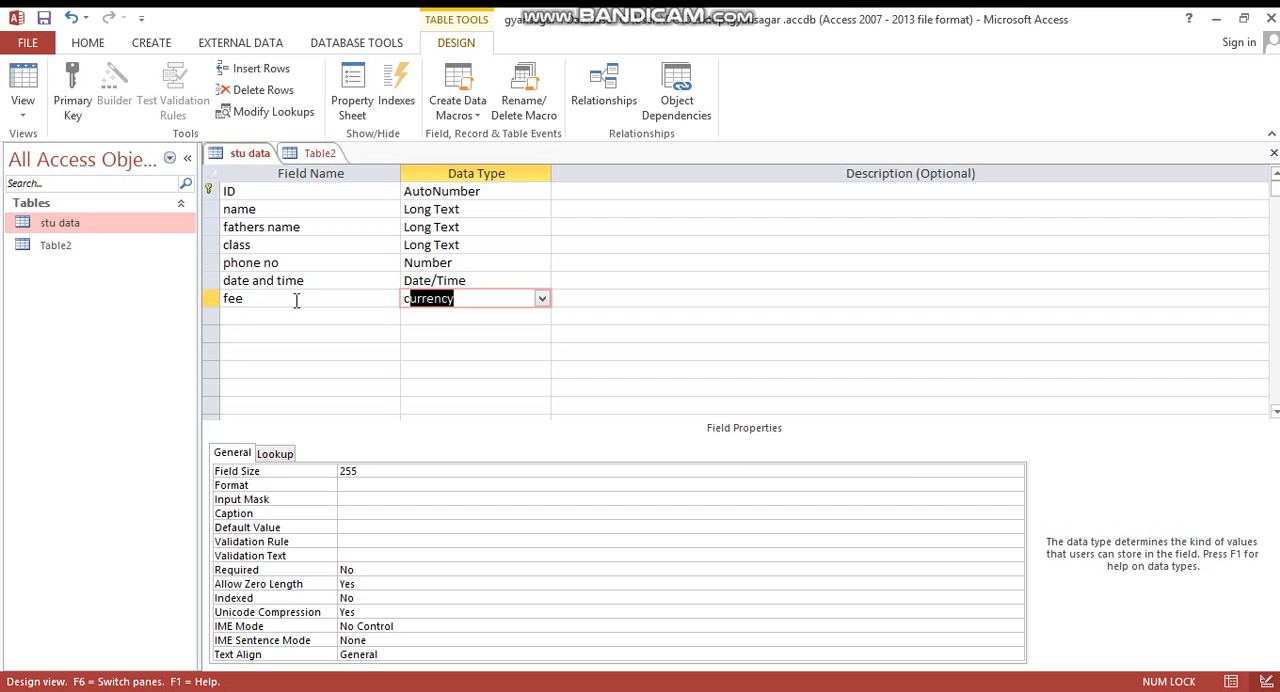
key(Tab)
key(Tab)
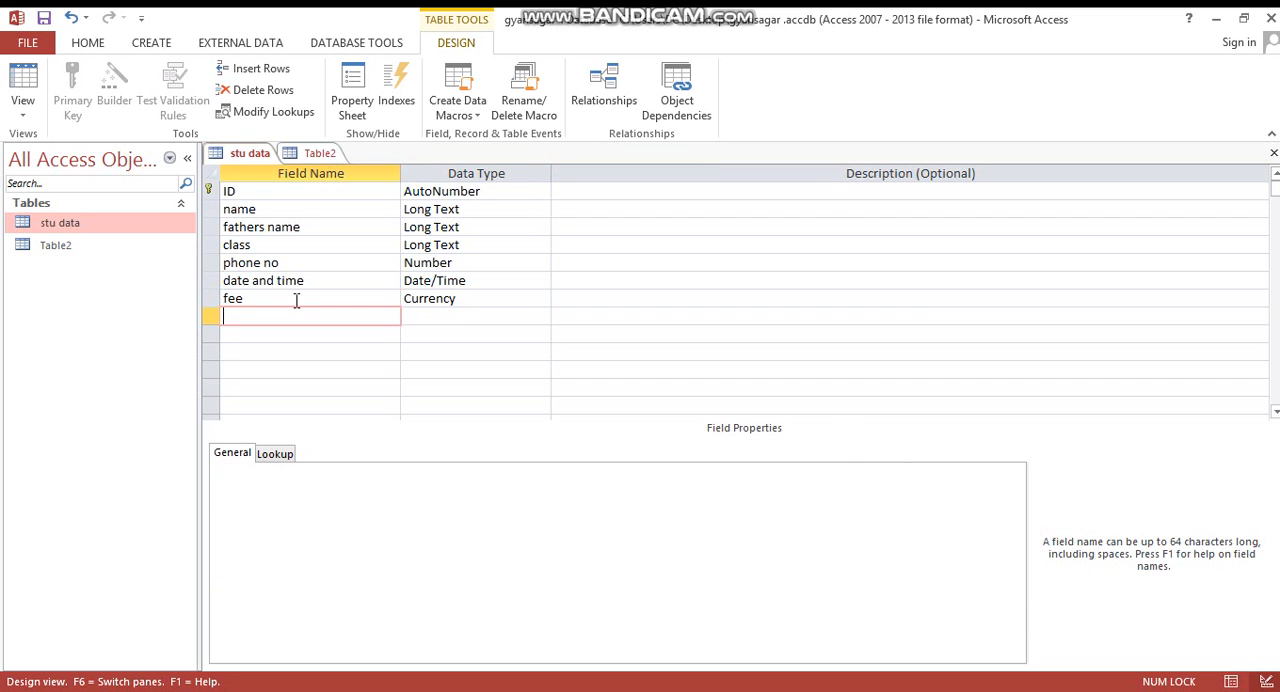
- Display the available data type choices for the fee field
click(280, 312)
click(466, 298)
click(541, 299)
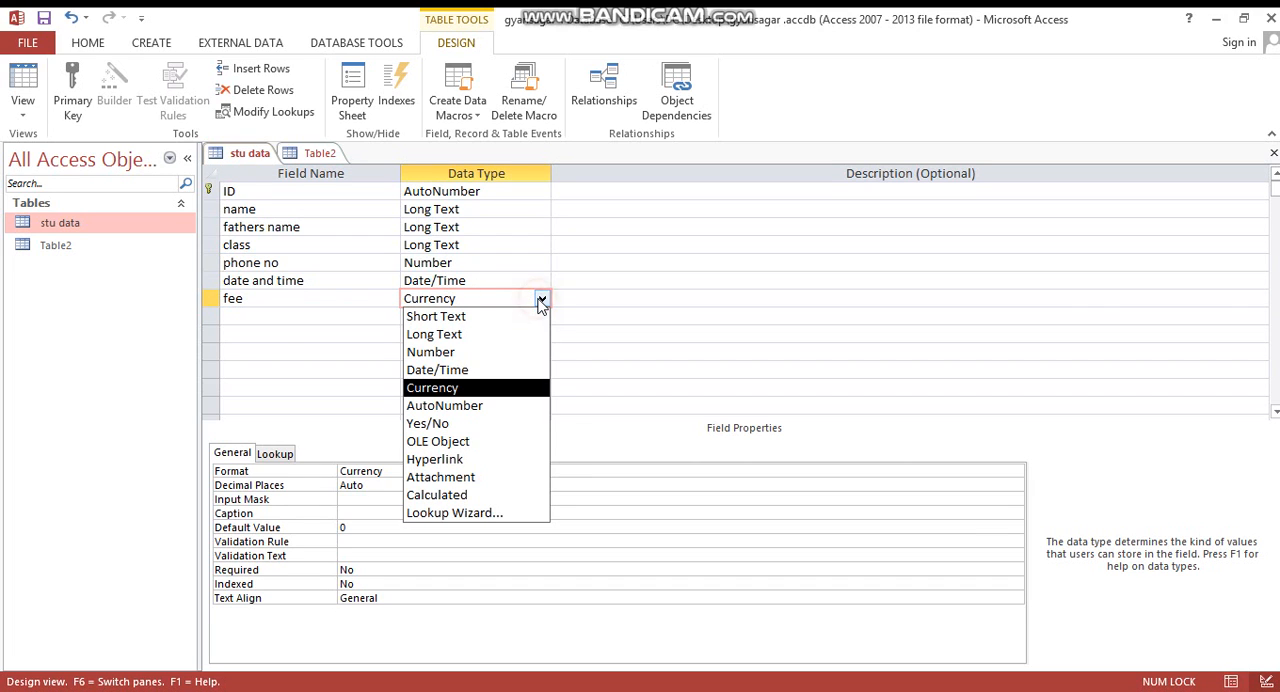
- Add a field called female with the Yes/No data type below fee
click(308, 316)
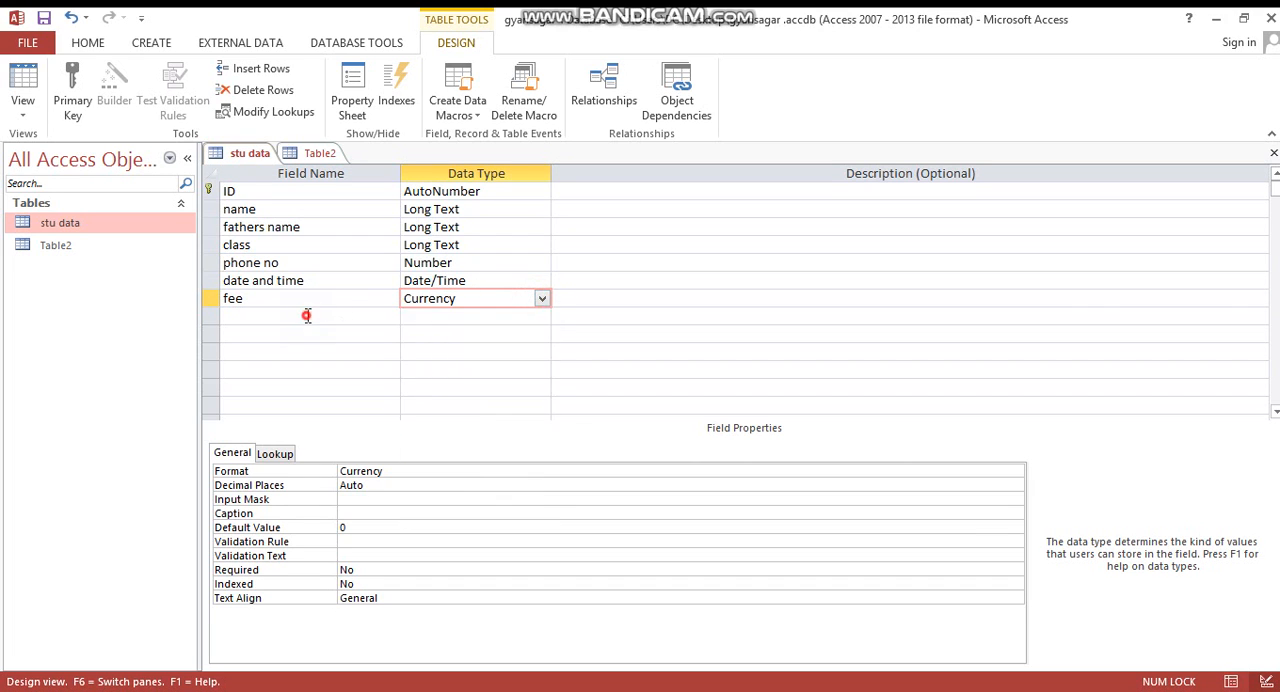
text(female)
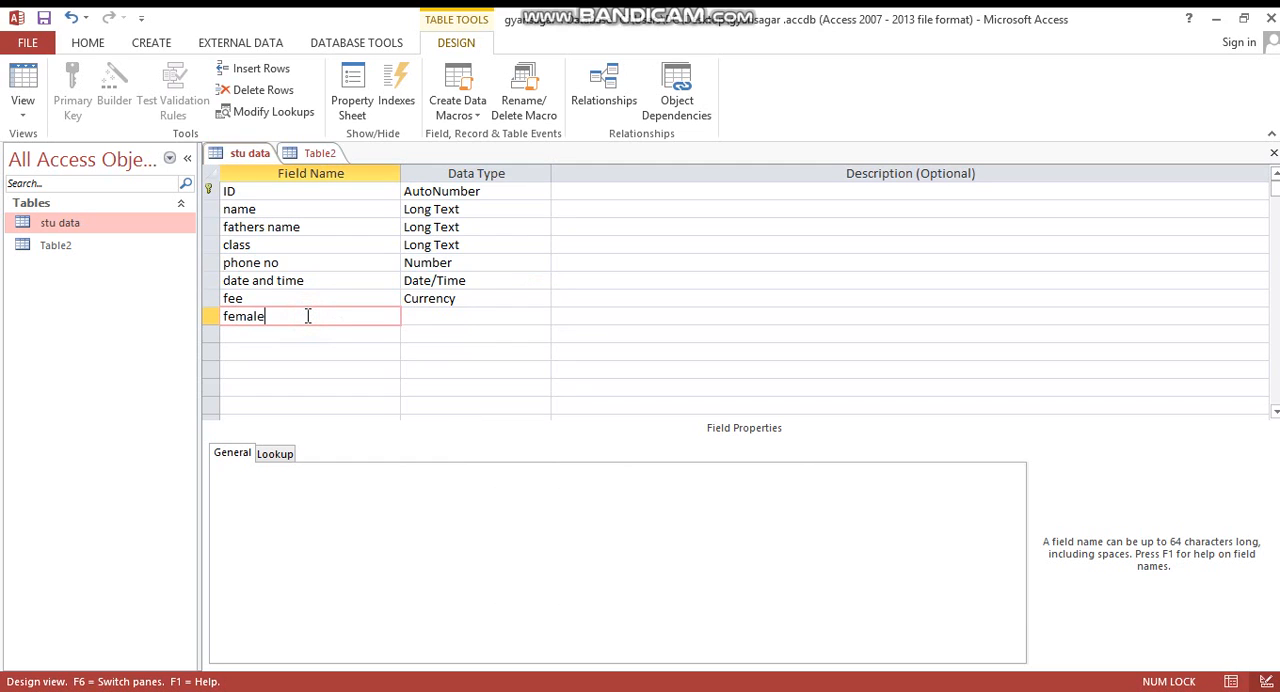
key(Tab)
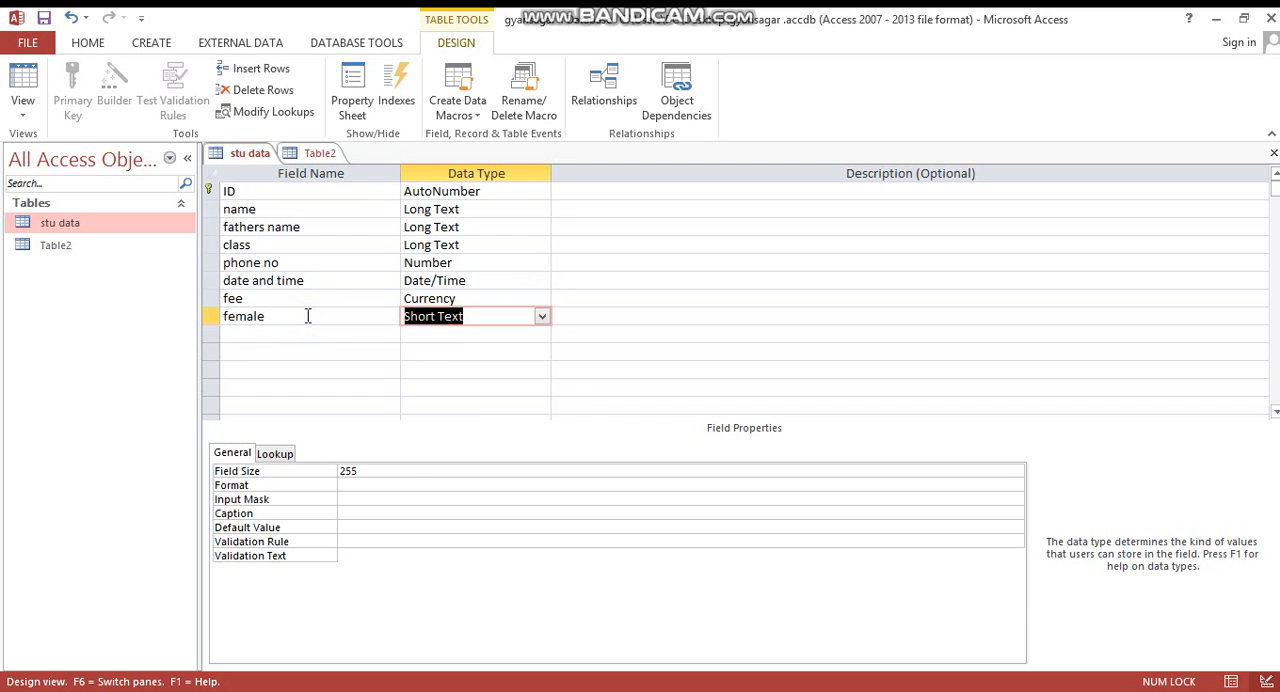
text(yes/No)
key(Tab)
- Add a field called male with the Yes/No data type below female
key(Tab)
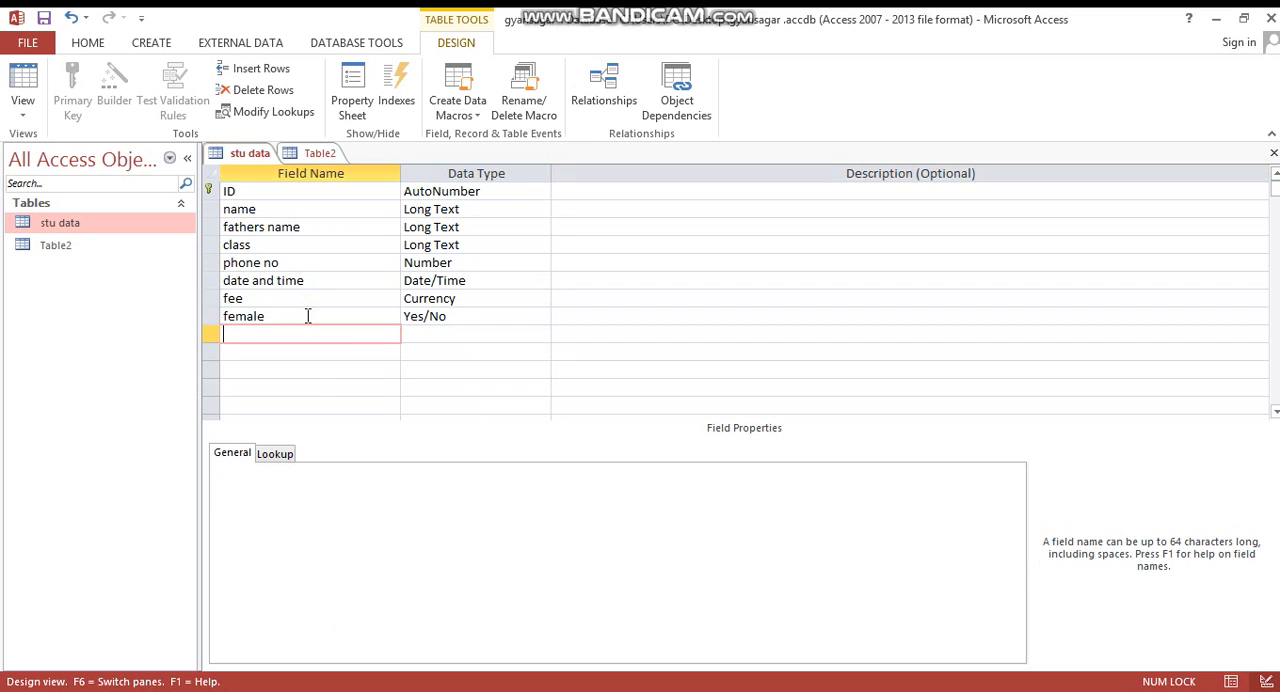
text(make)
key(BackSpace)
key(BackSpace)
text(le)
key(Tab)
key(BackSpace)
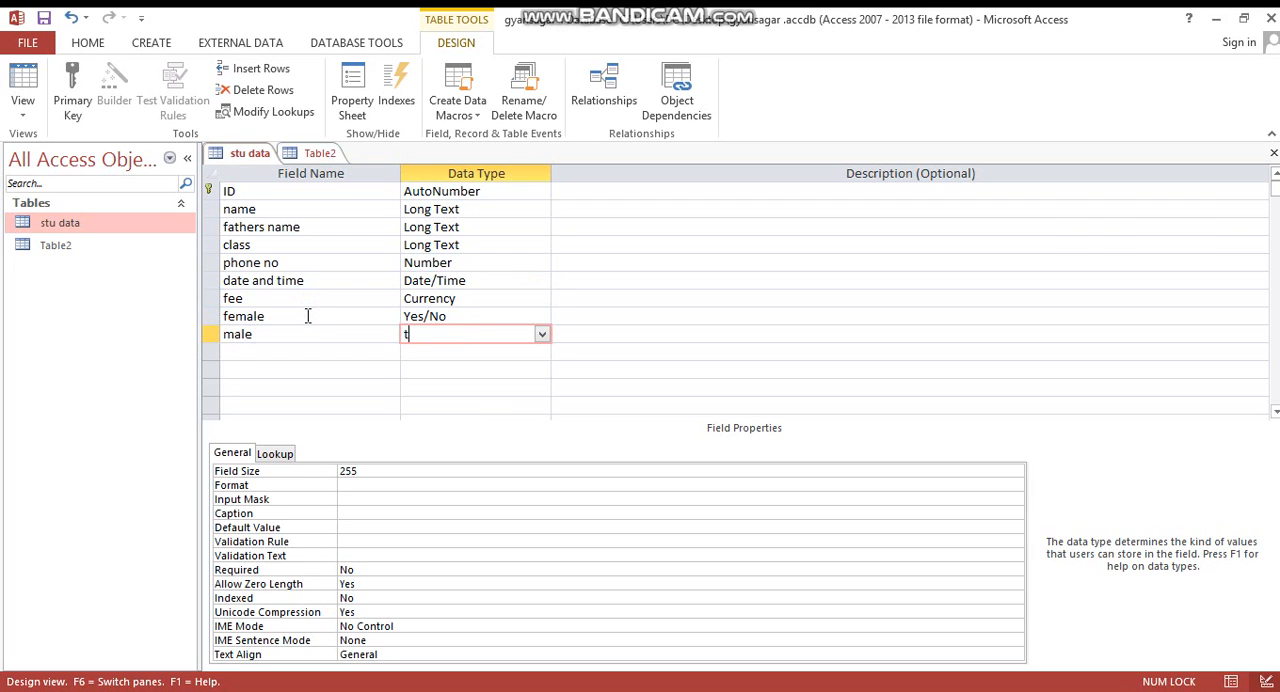
text(yes/No)
key(Tab)
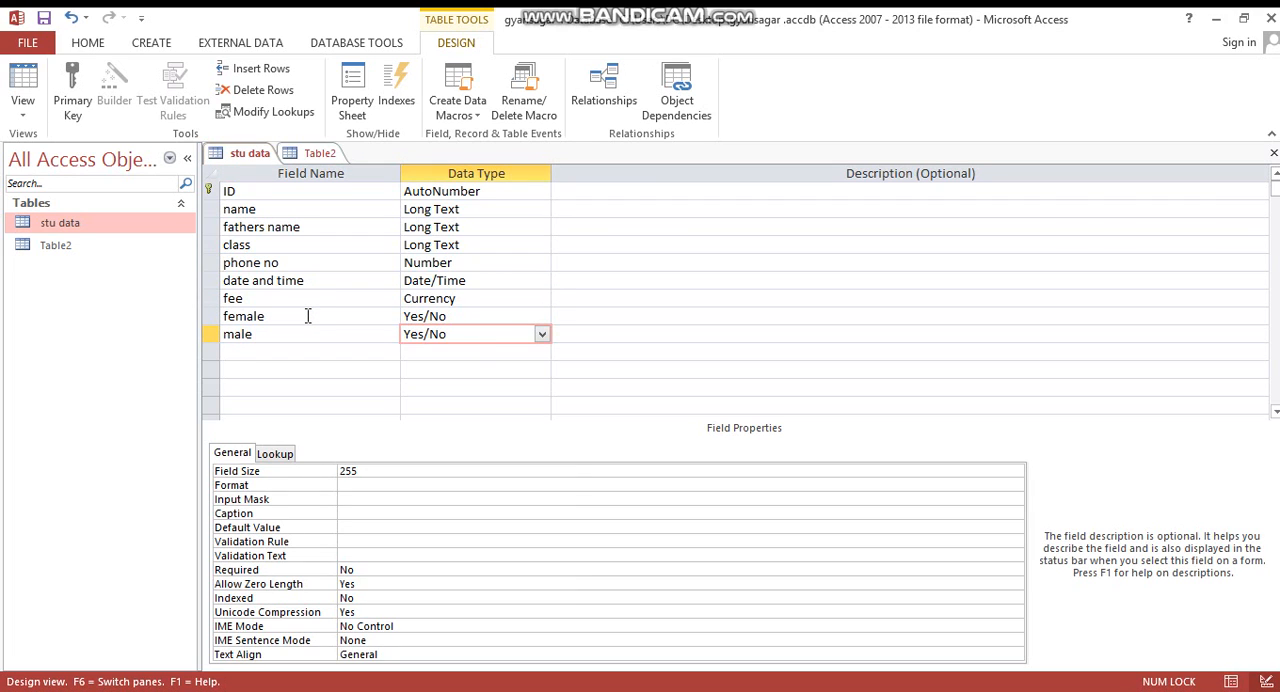
- Look over the data type choices on the empty row and the types of the female and male fields
click(447, 348)
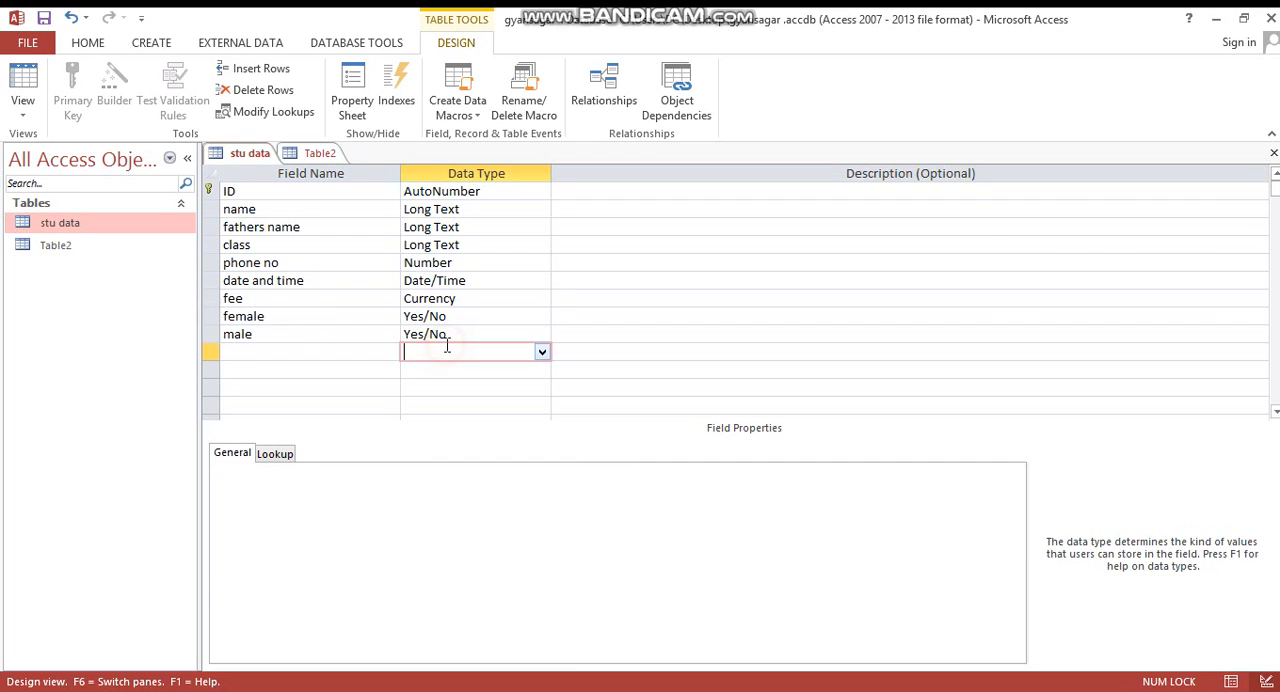
click(541, 354)
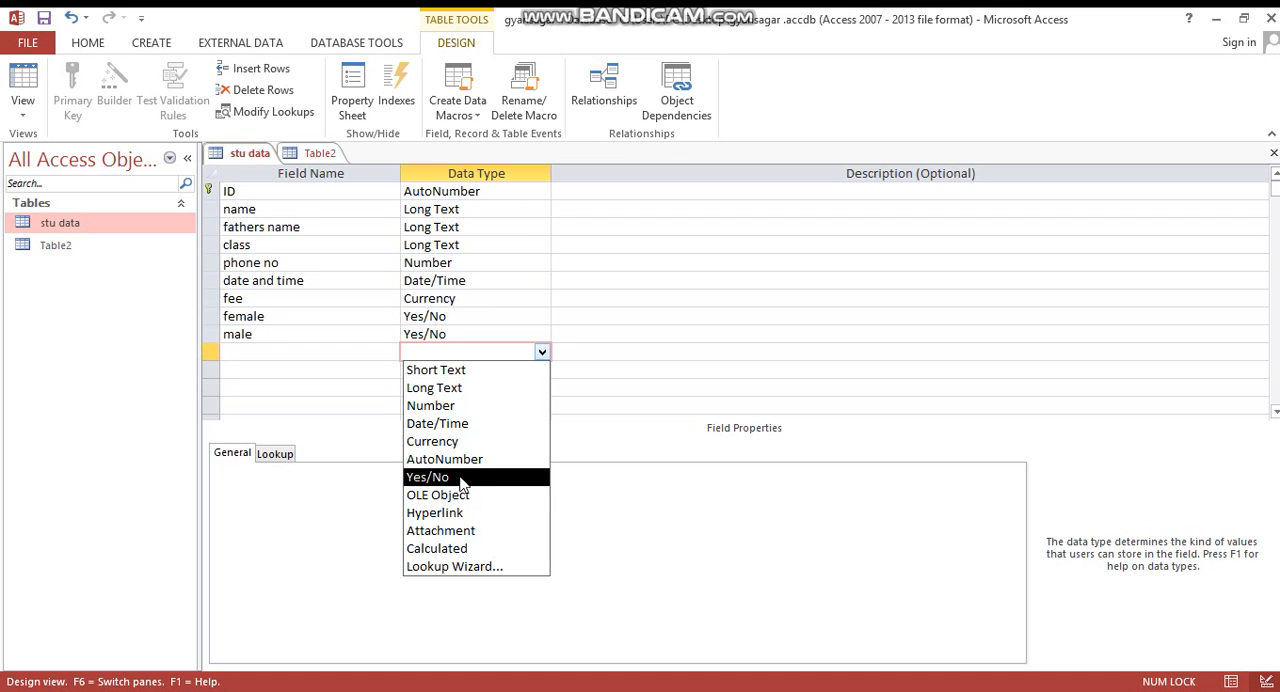
click(480, 318)
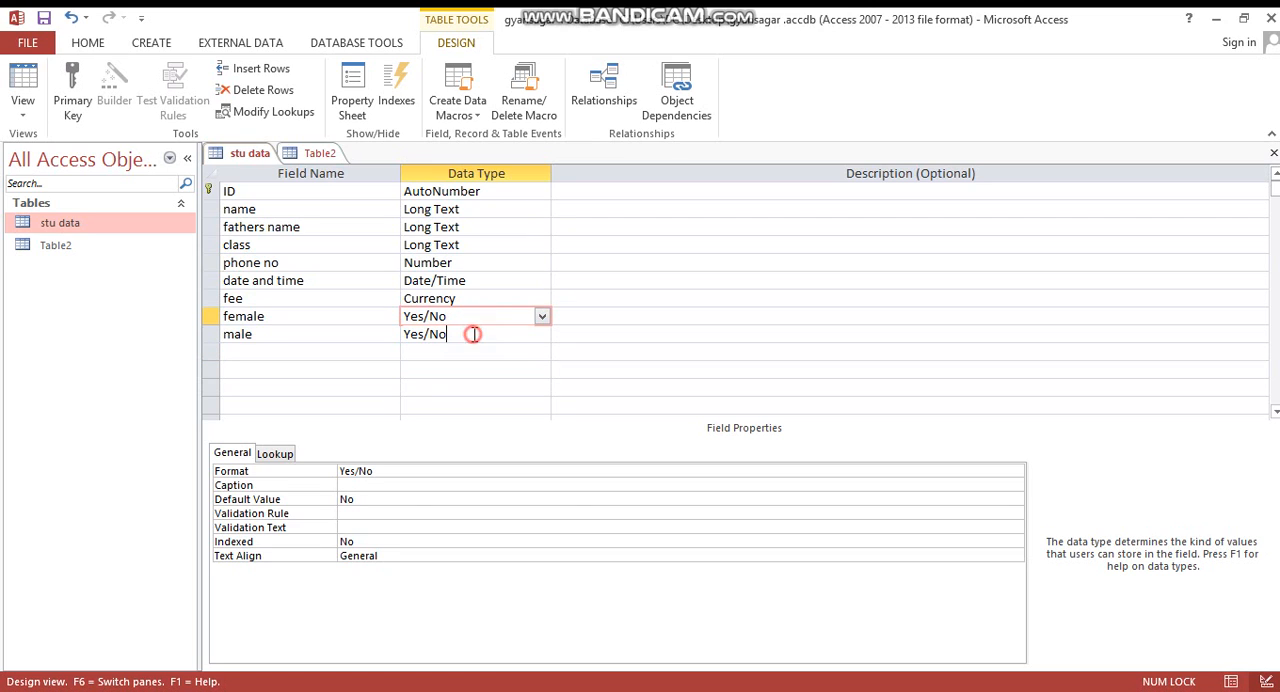
click(473, 334)
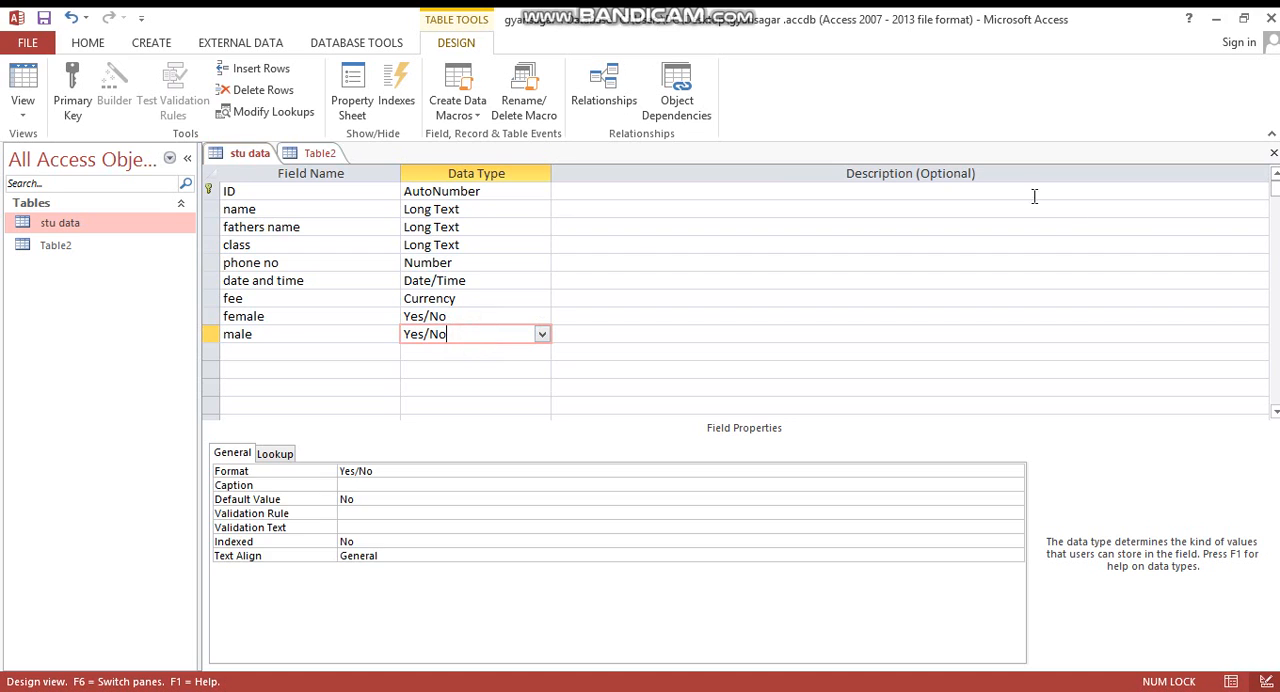
- Close the stu data design, saving its changes, and reopen the table in Datasheet View
click(1274, 154)
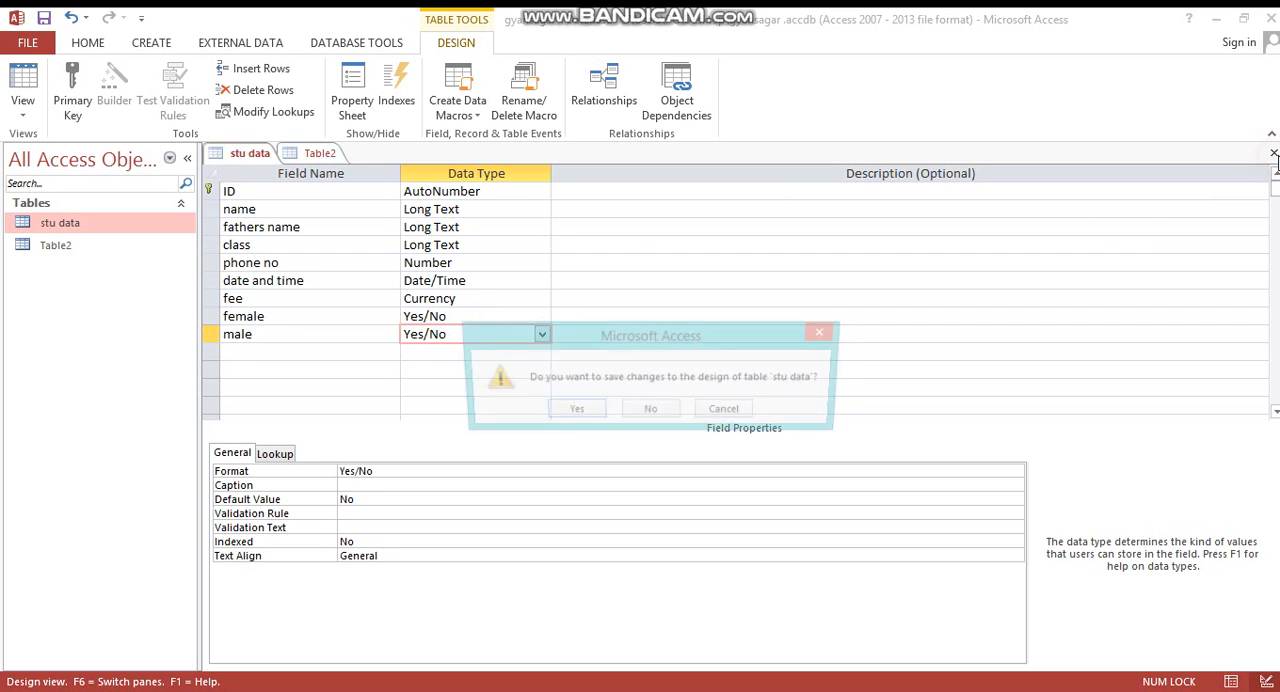
click(572, 412)
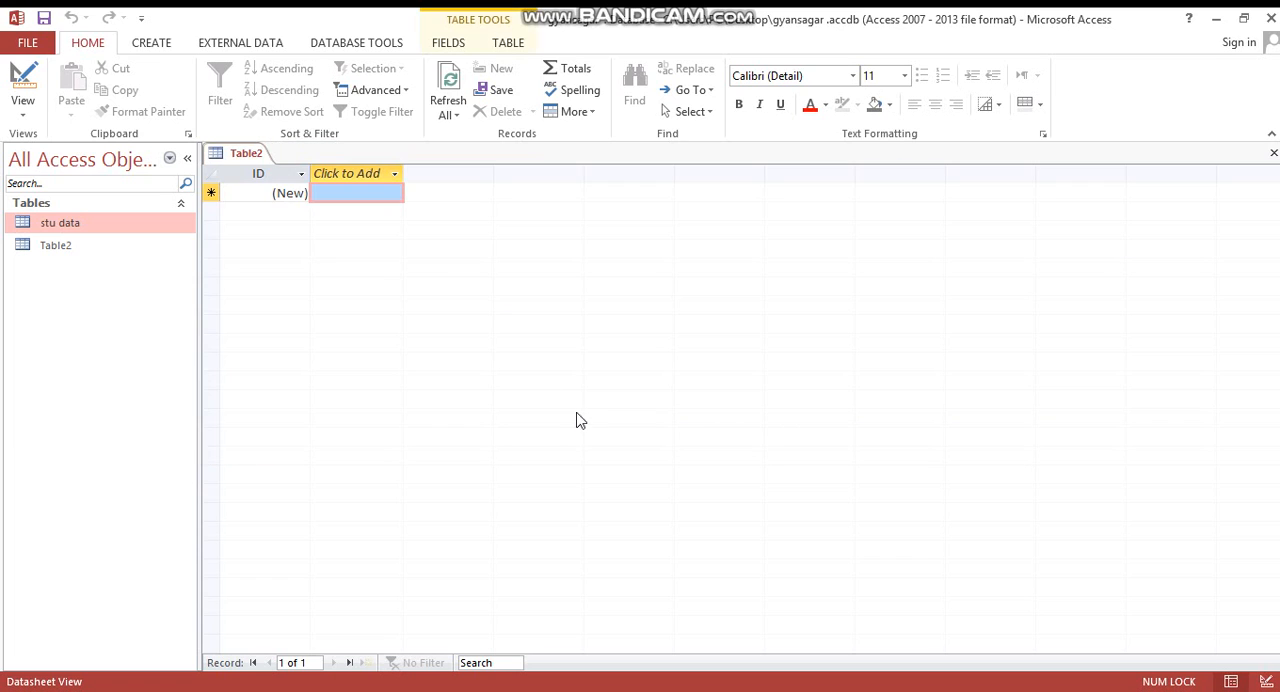
double_click(149, 222)
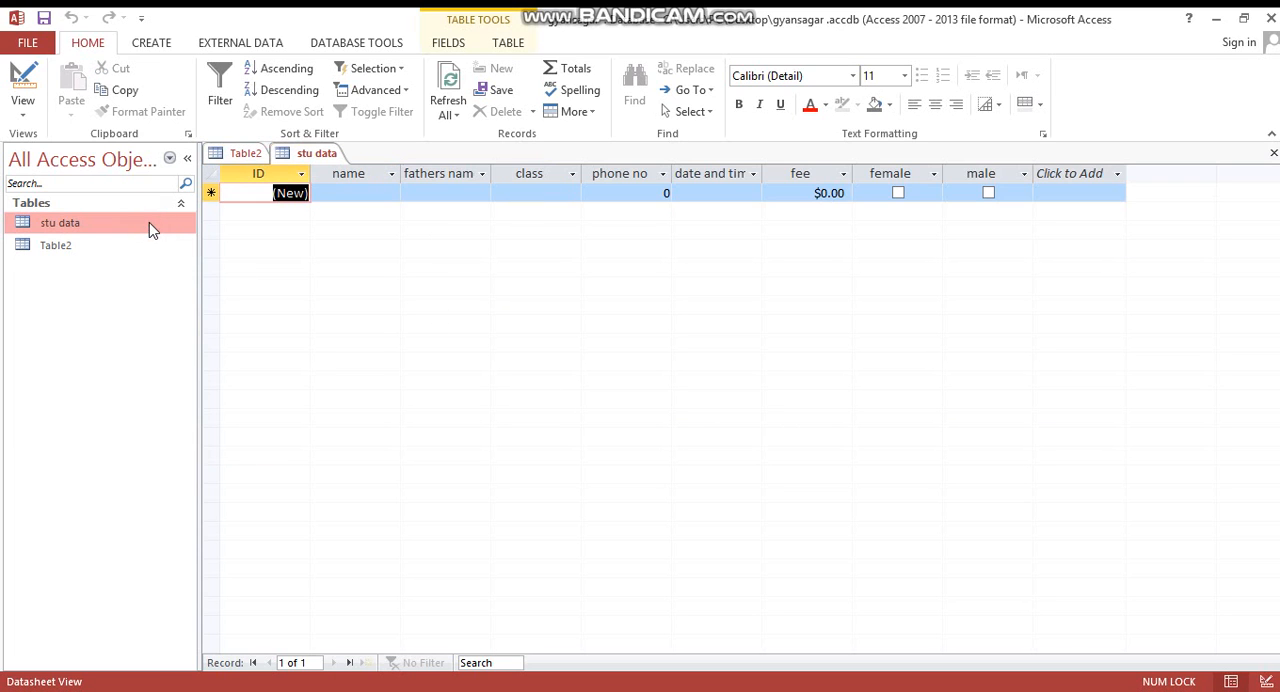
- Enter the student's full name and the father's name in the first stu data record
click(350, 194)
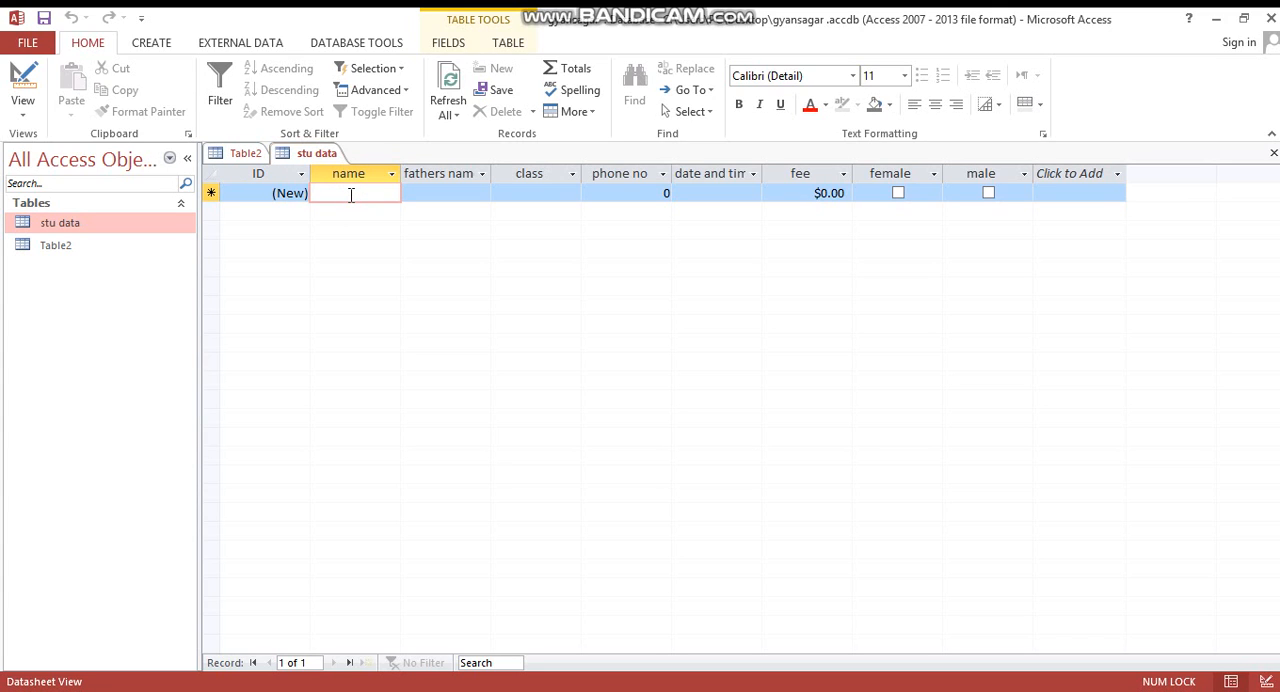
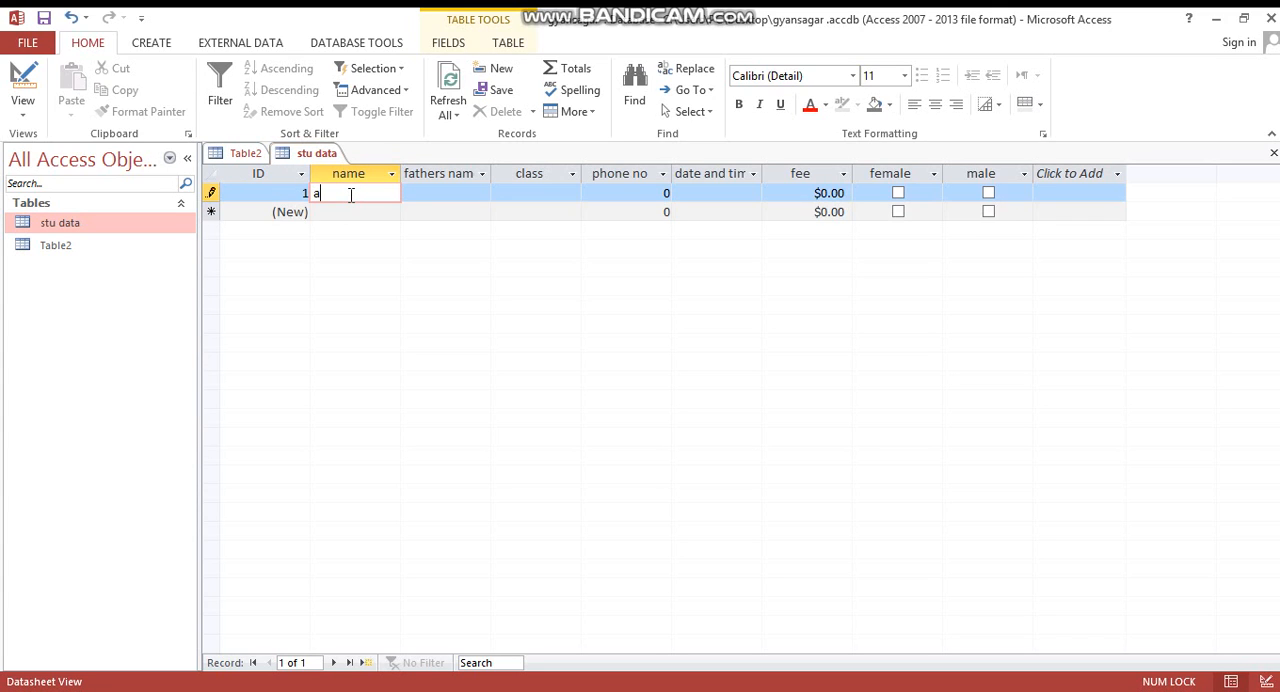
key(Tab)
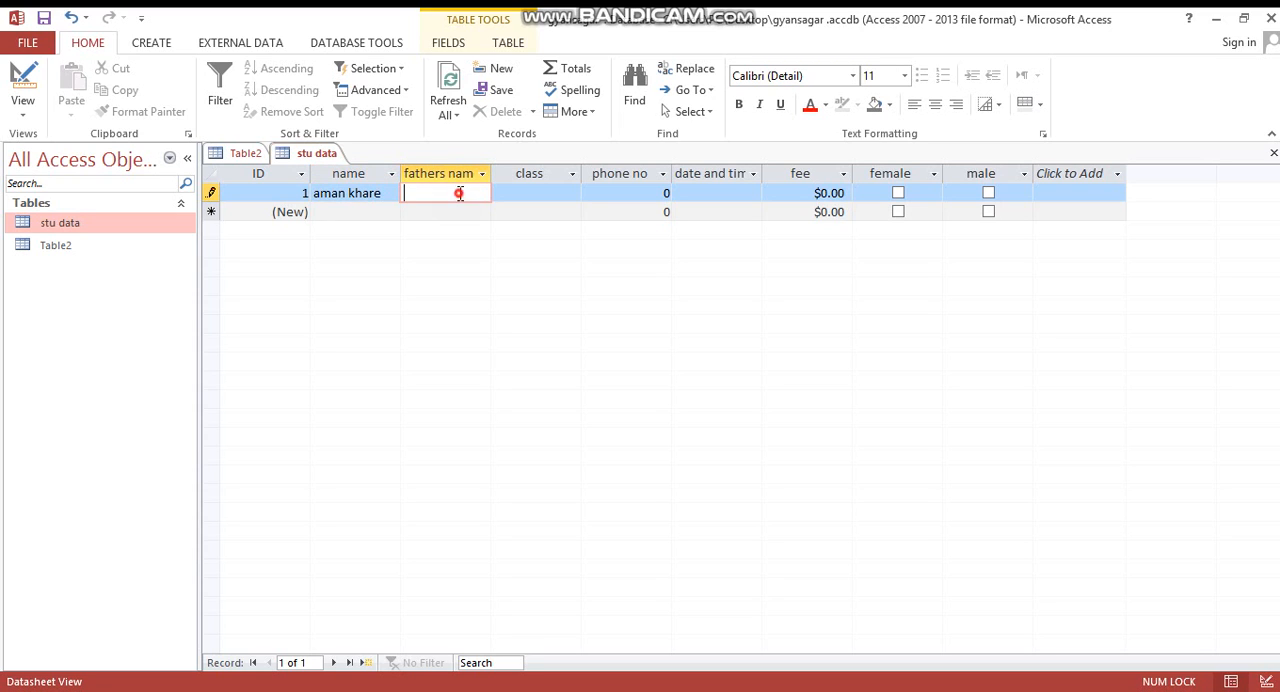
text(s.k khjar)
key(BackSpace)
key(BackSpace)
key(BackSpace)
text(are)
key(Tab)
- Enter 12th as the class and fill in the student's phone number in the first record
text(12th)
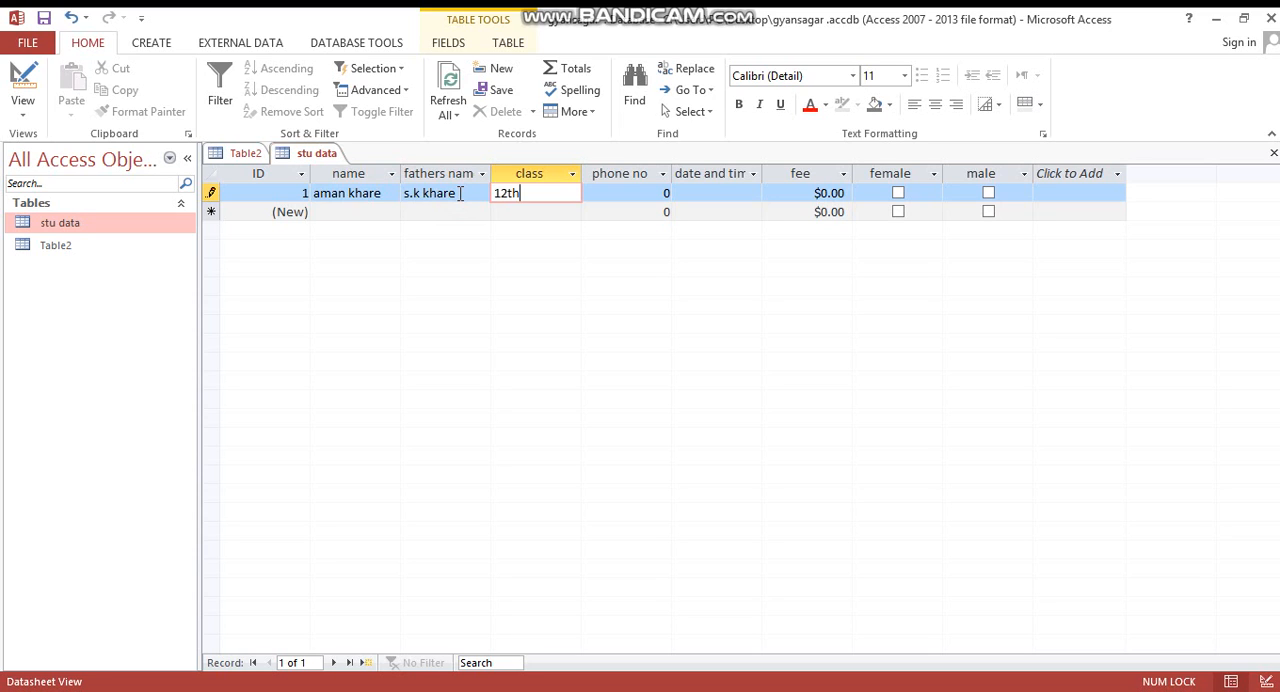
key(Tab)
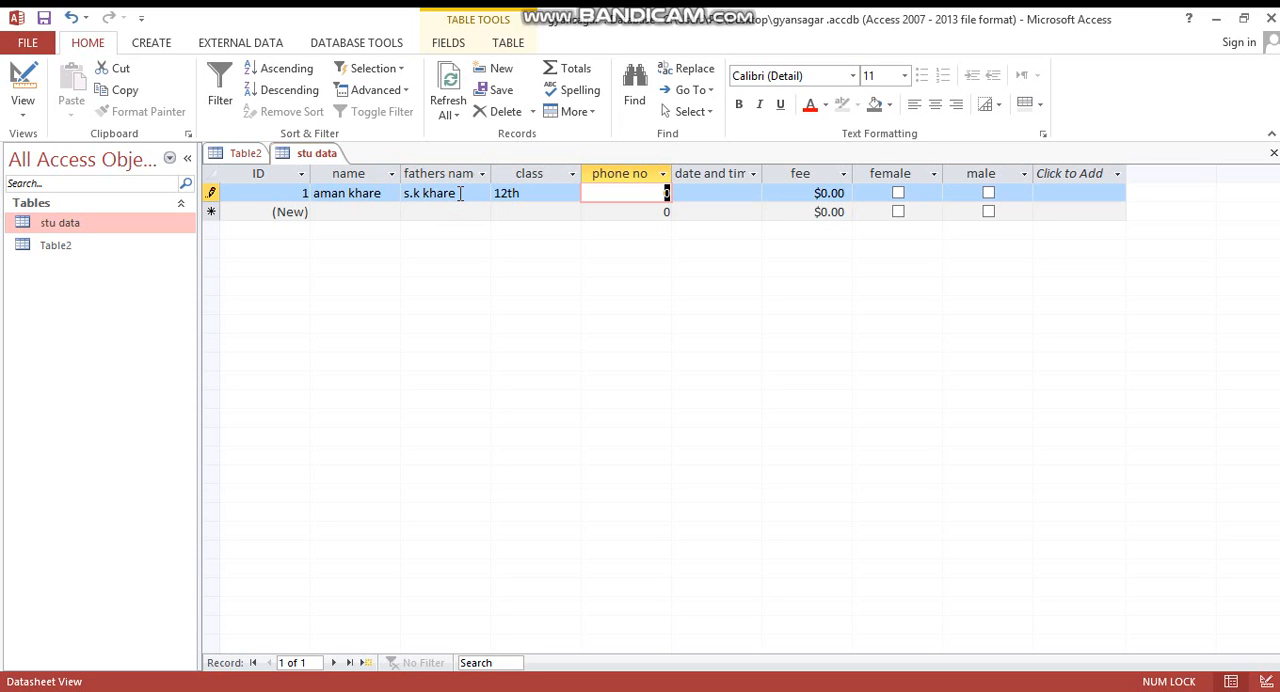
text(1234567)
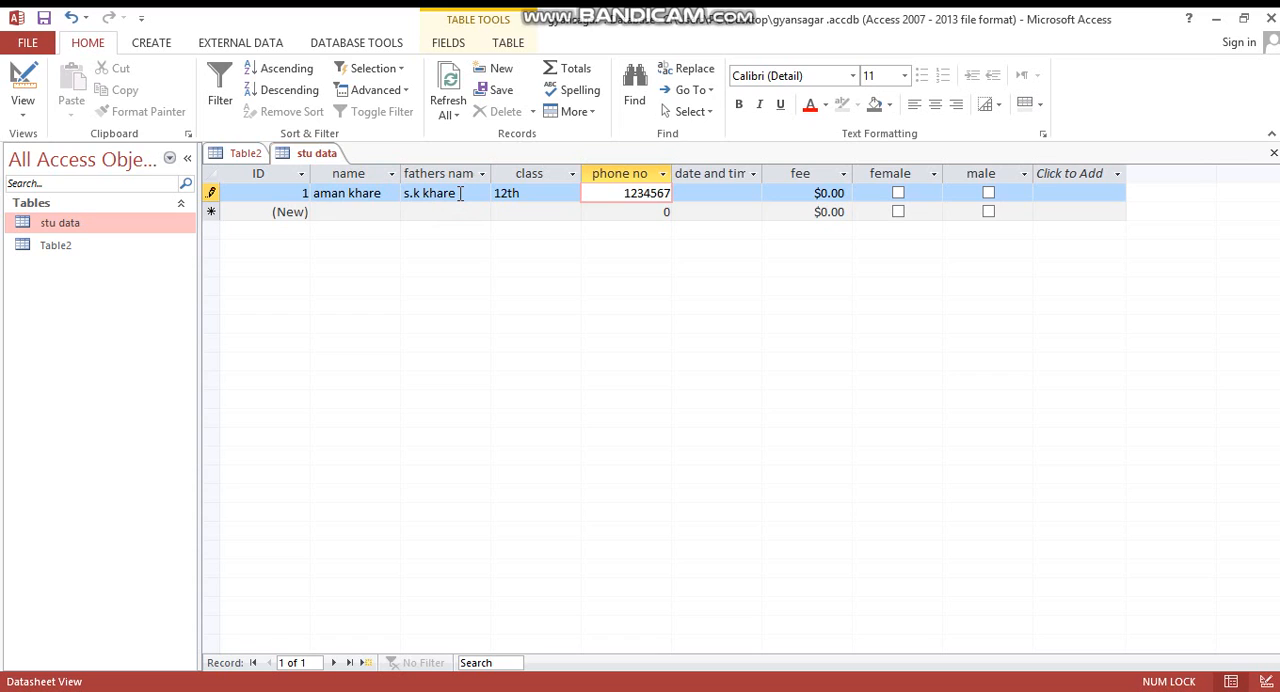
key(Tab)
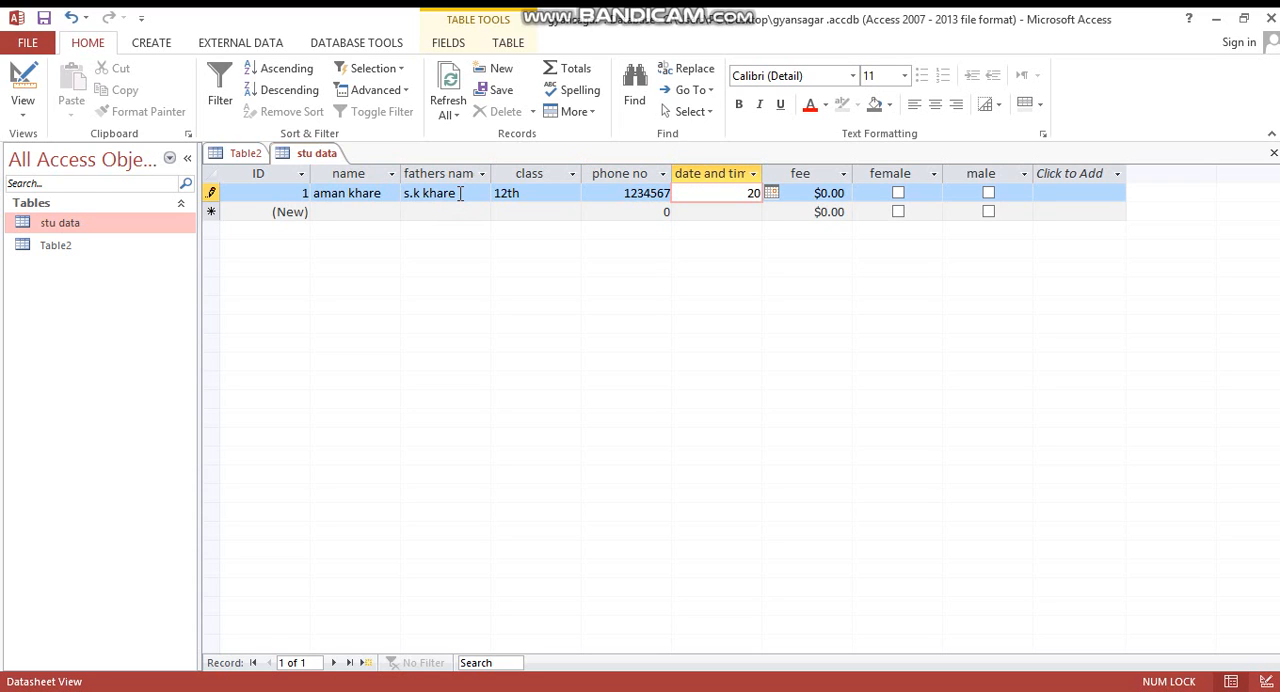
- Set the record's date and time to 11/06/2020 using the date picker
text(20/)
key(BackSpace)
click(771, 192)
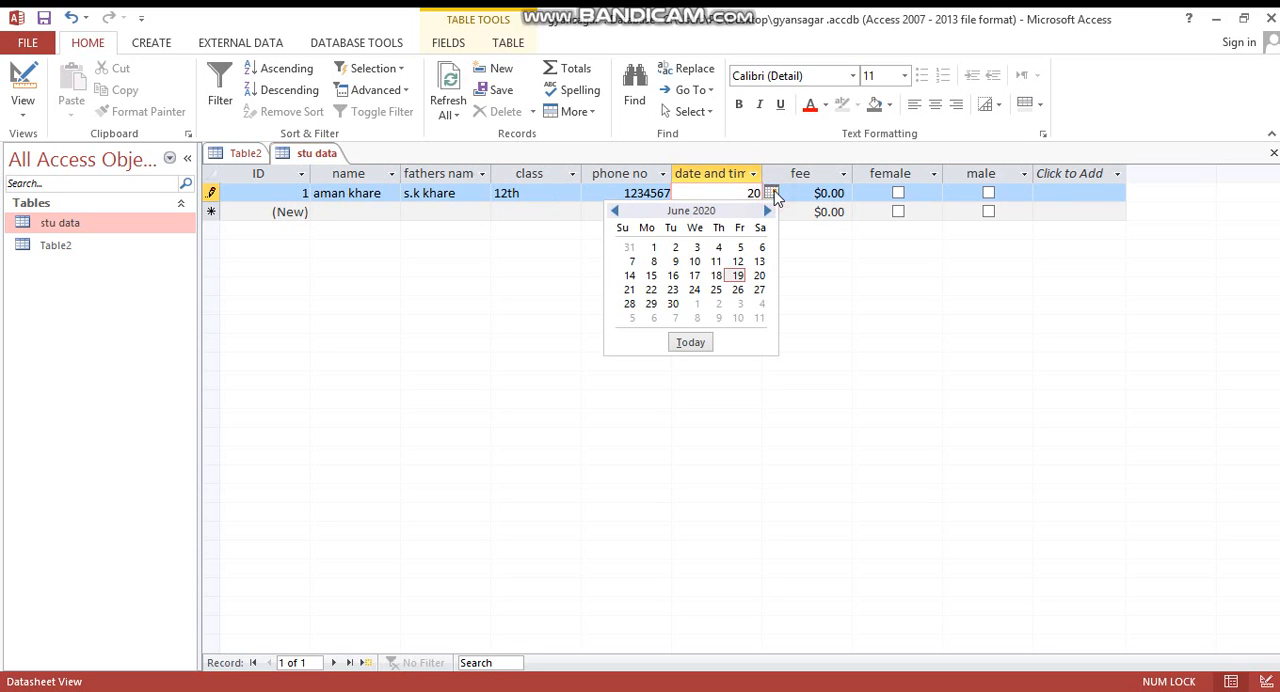
click(713, 262)
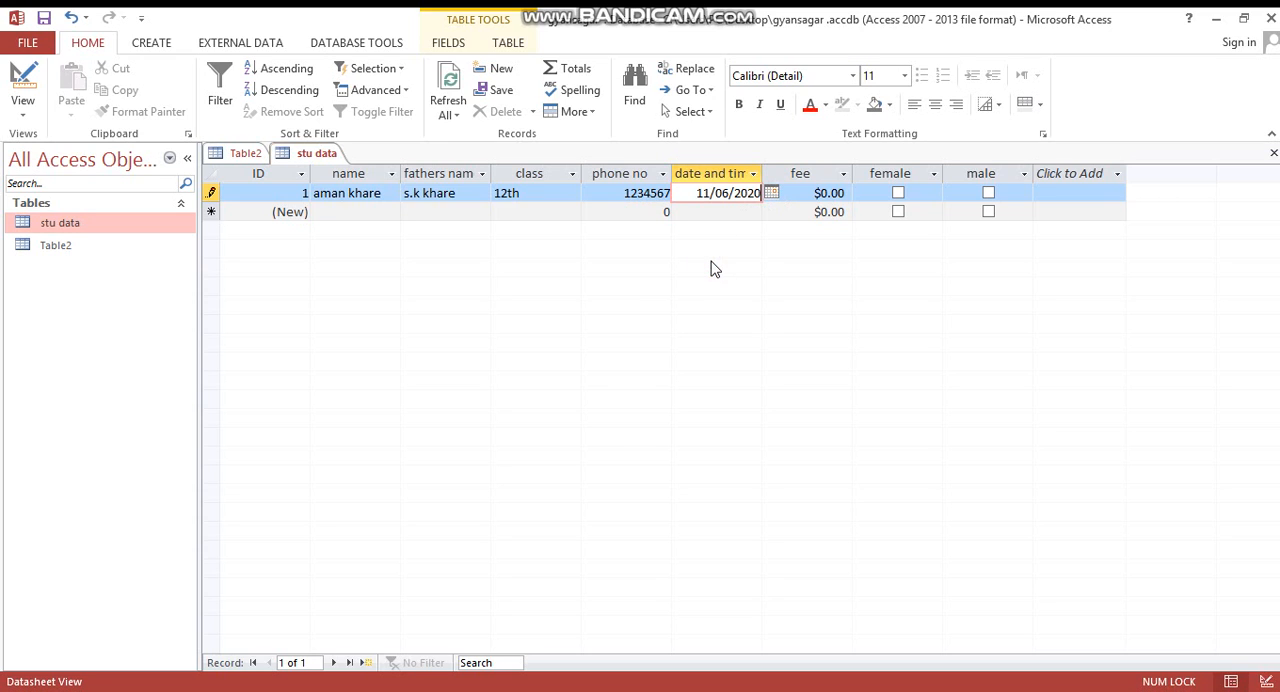
- Set the first record's fee to $5.00 and mark the student as male
click(823, 193)
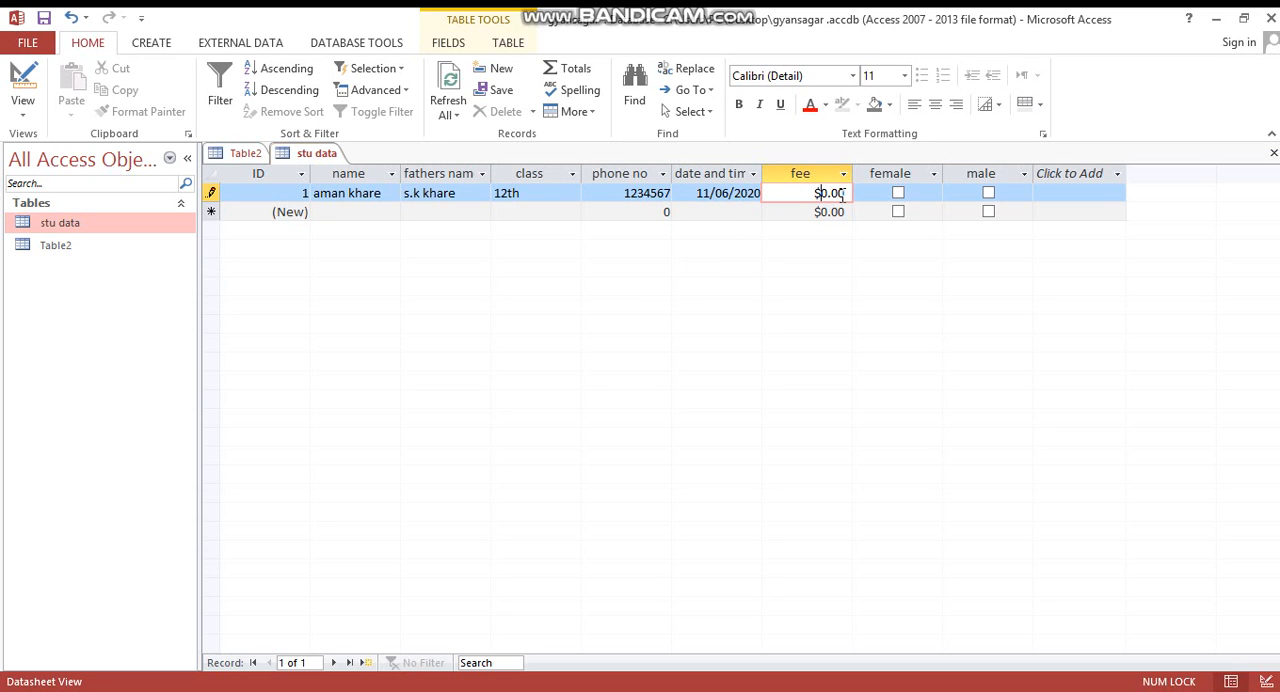
text(5)
click(988, 193)
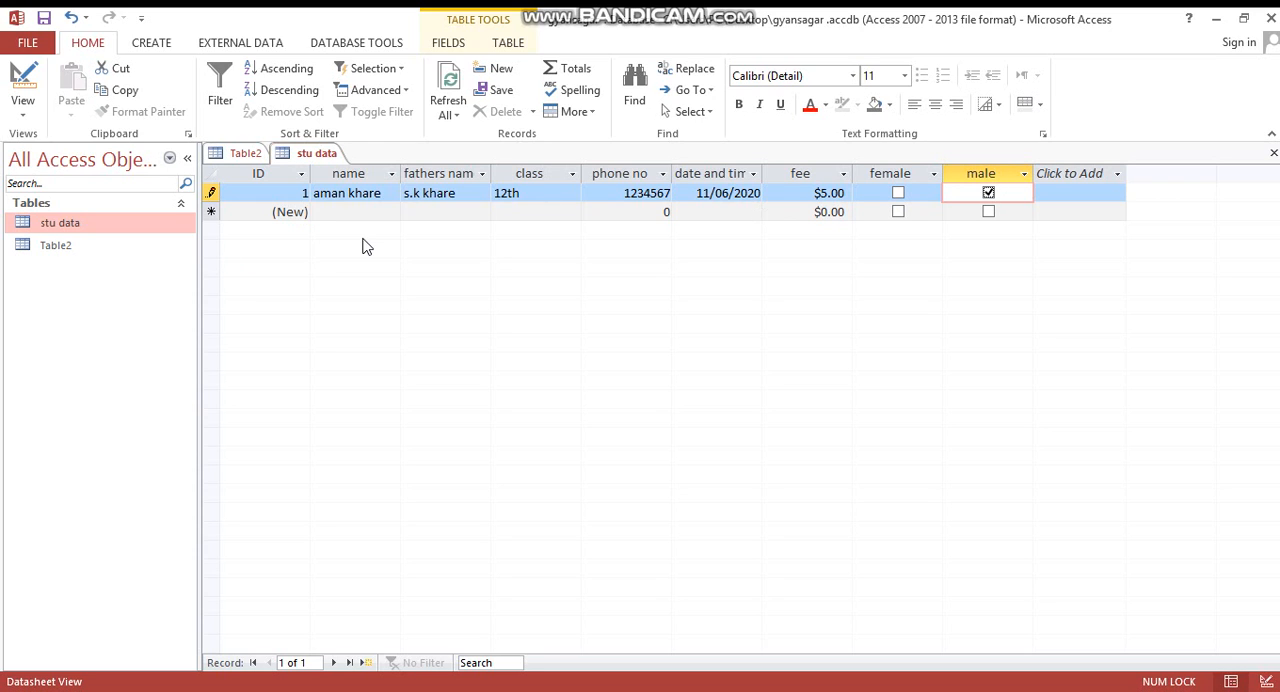
- Start a second stu data record and enter the student's first name in it
key(Tab)
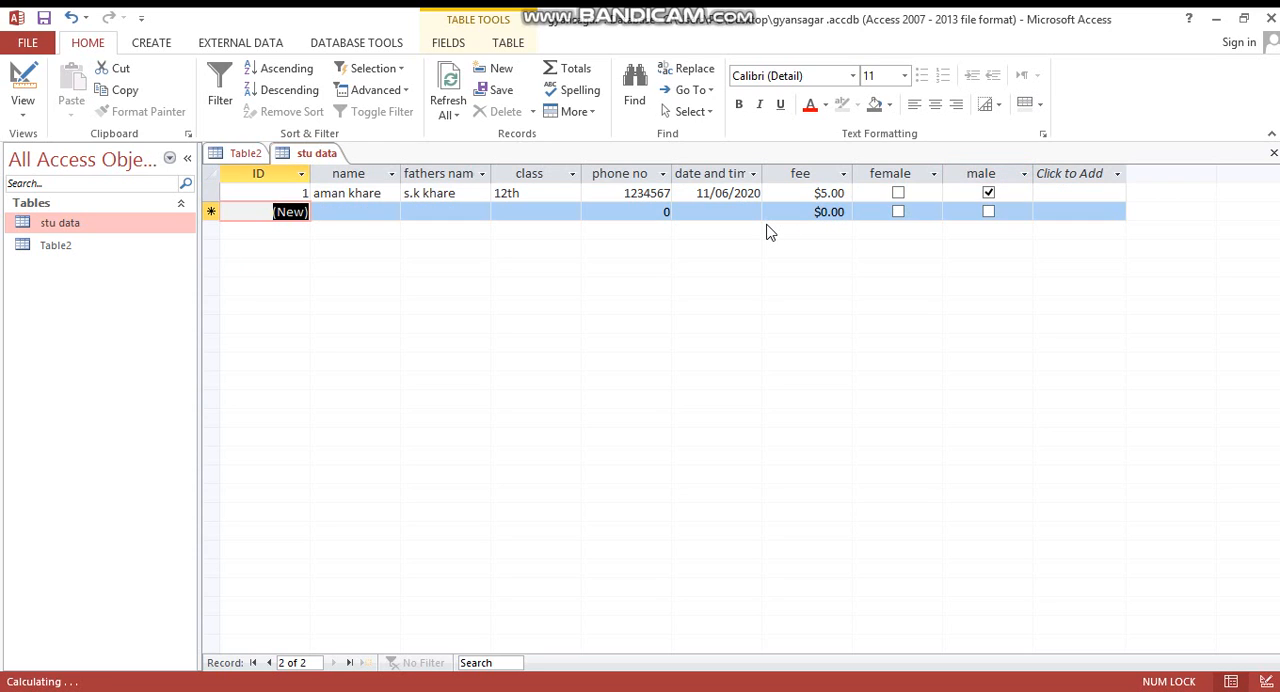
click(355, 211)
text(arpit)
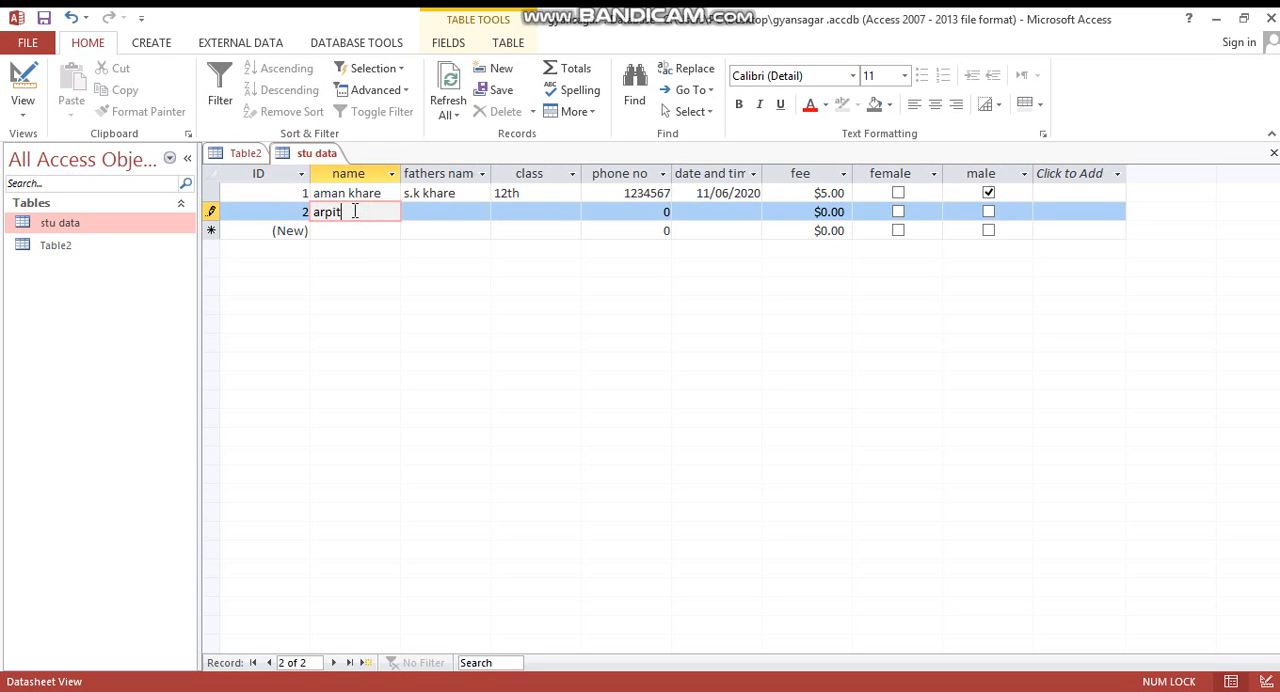
click(484, 209)
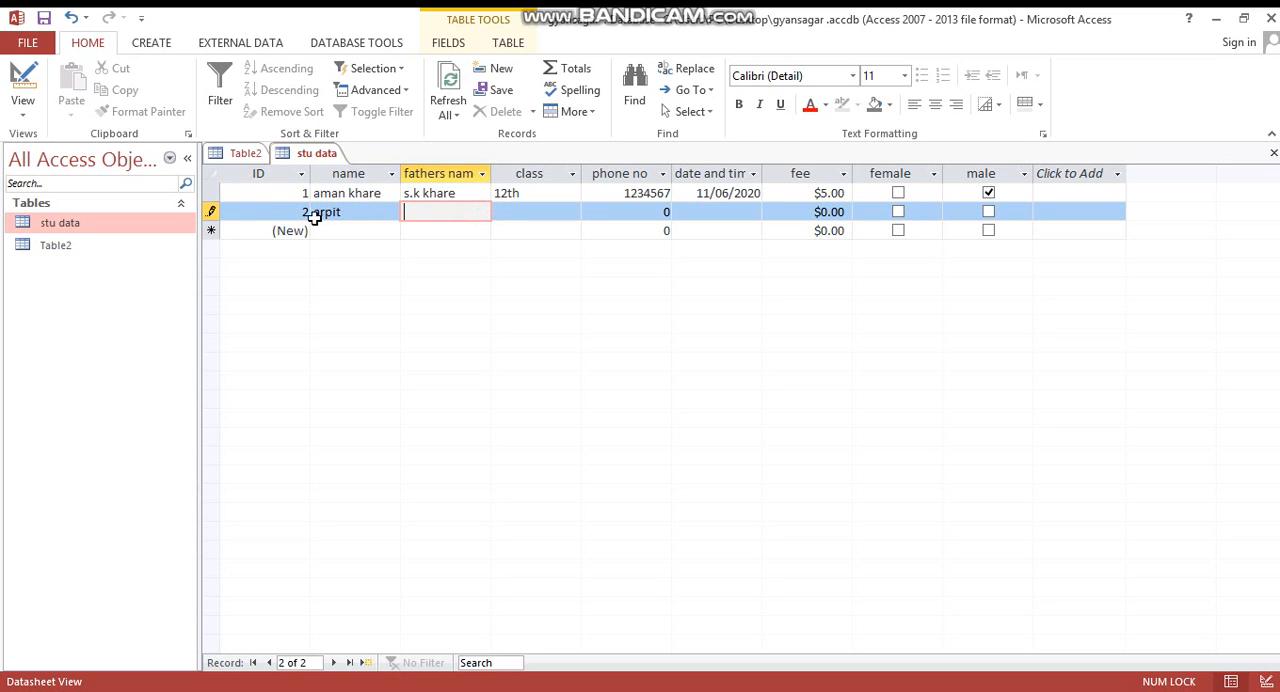
- Switch the stu data table to Design View and set the fee field's format to Fixed
right_click(125, 233)
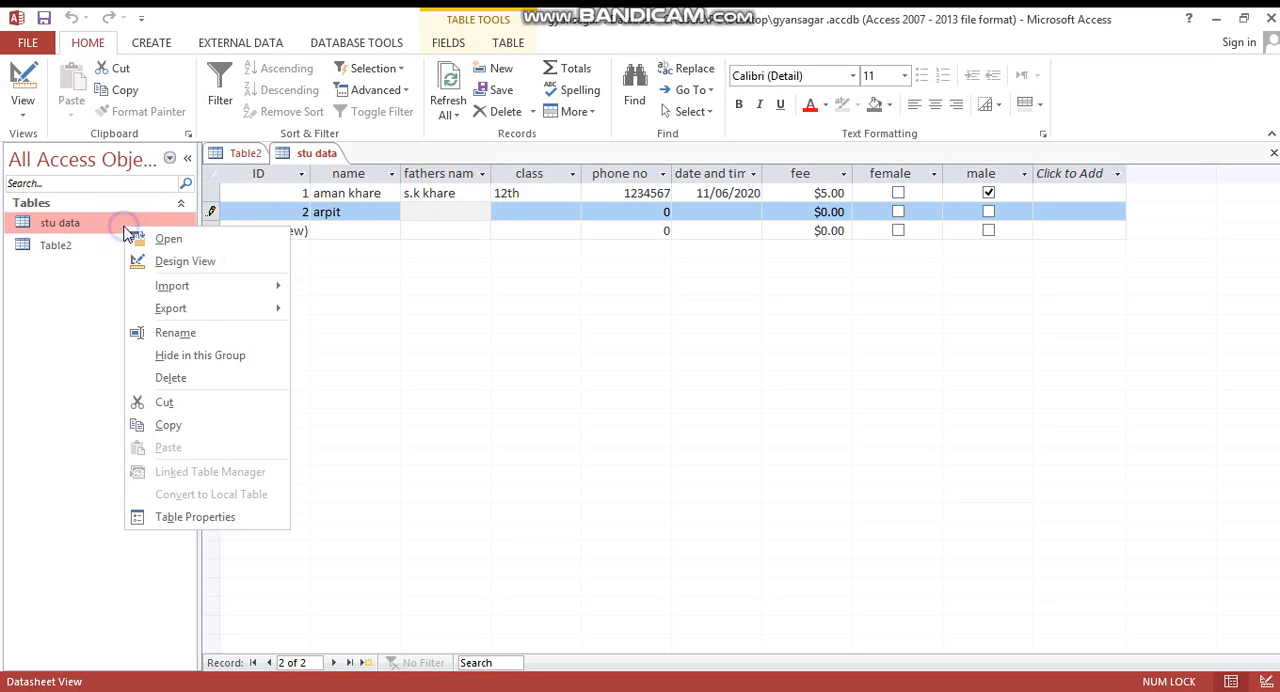
click(154, 260)
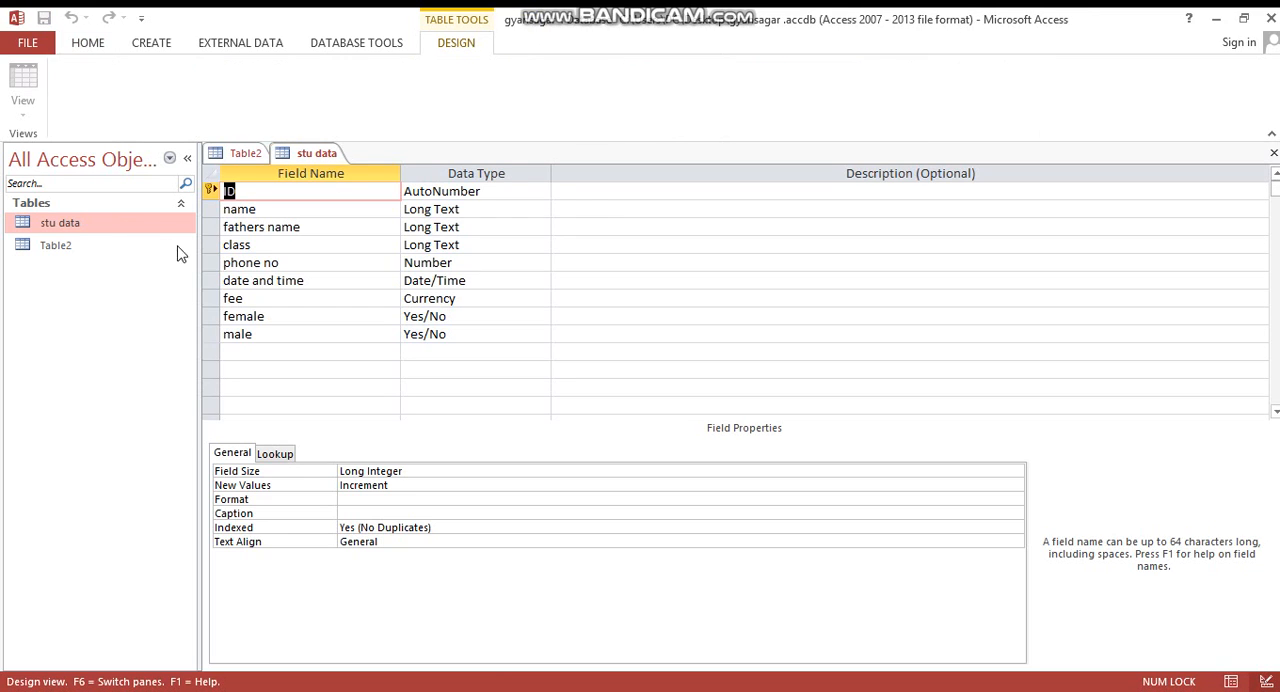
click(465, 294)
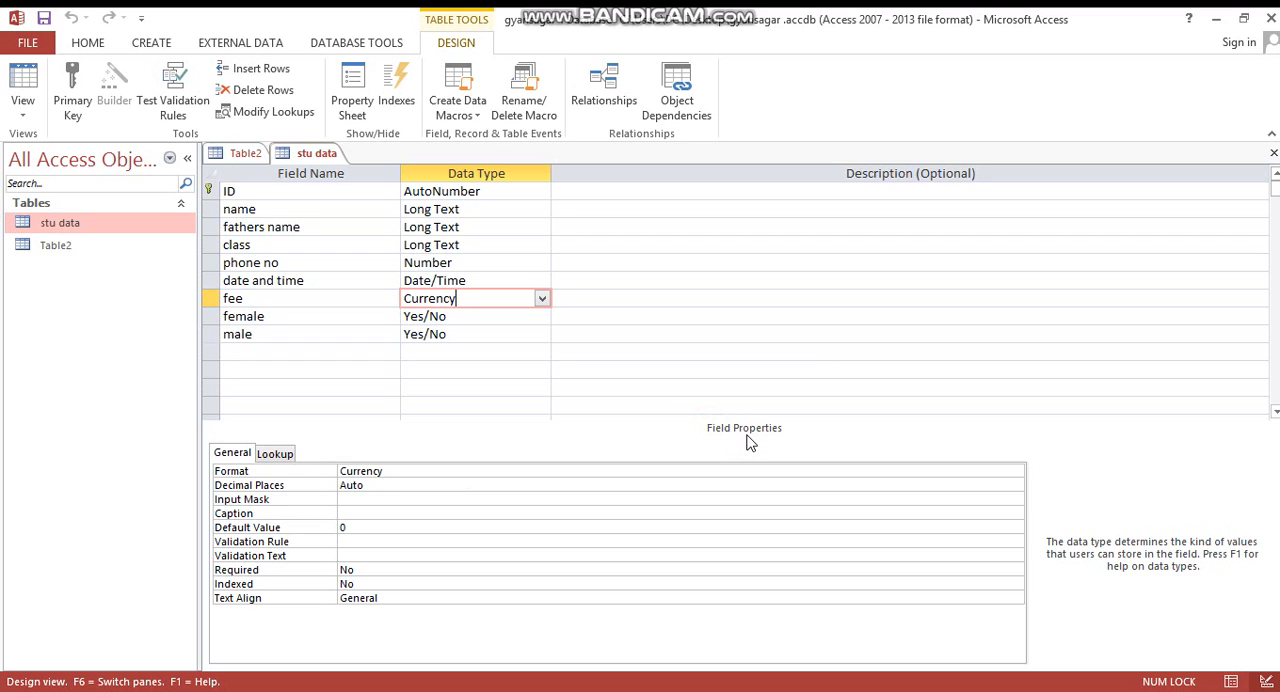
click(596, 470)
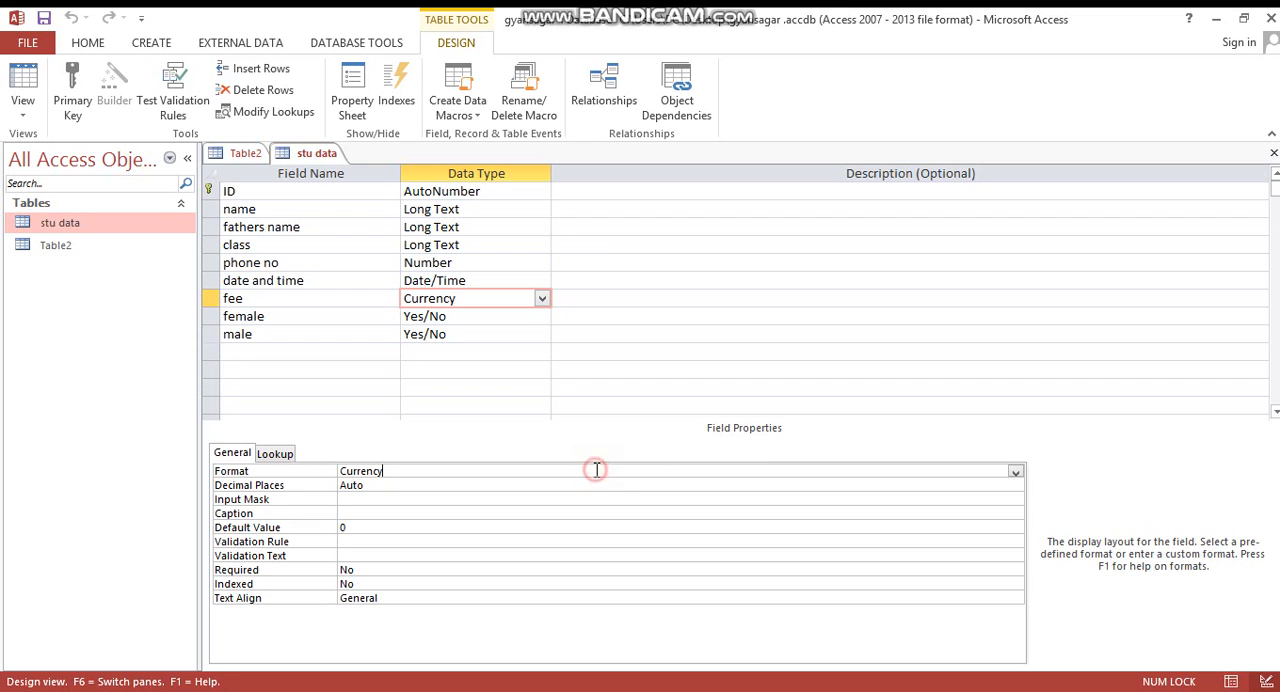
click(1015, 472)
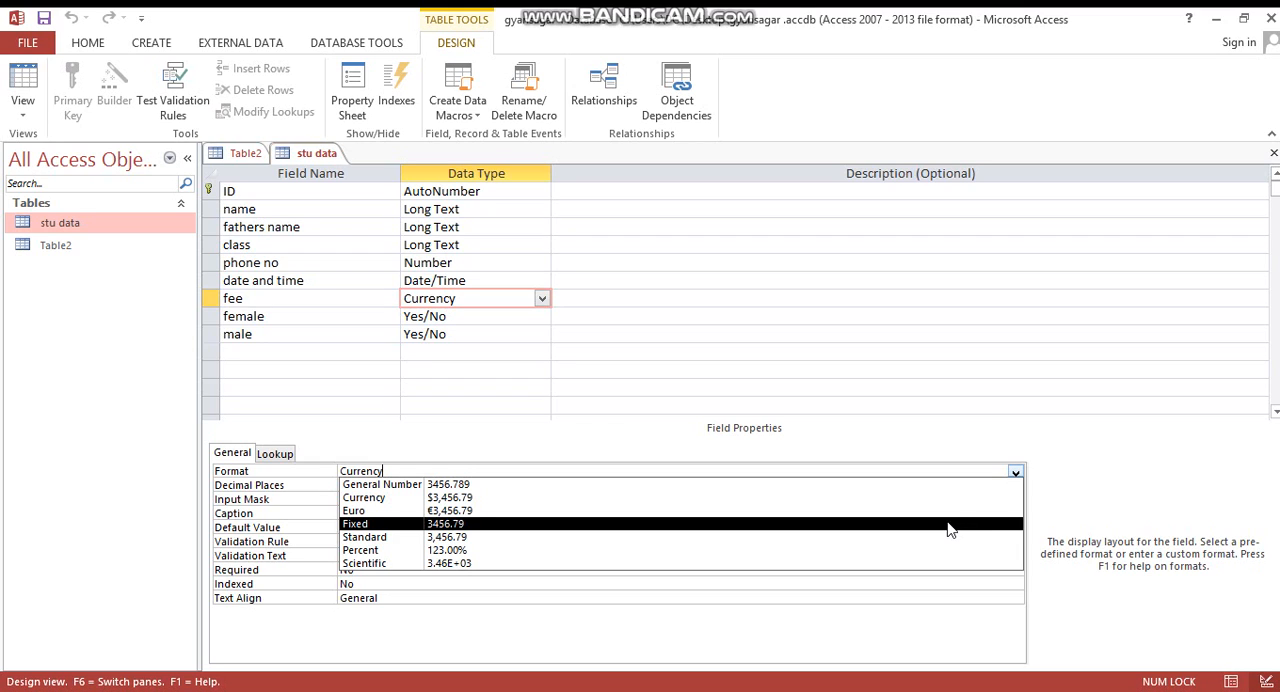
click(889, 527)
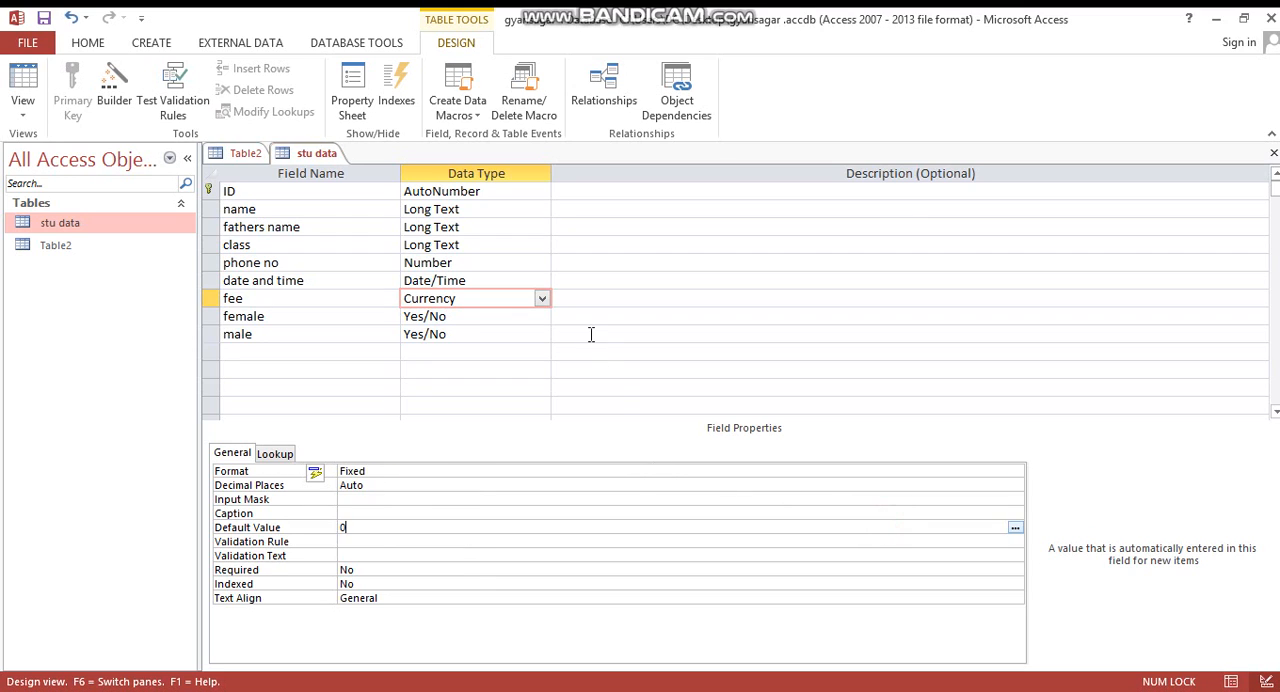
- Set the phone no field's size to Decimal
click(493, 314)
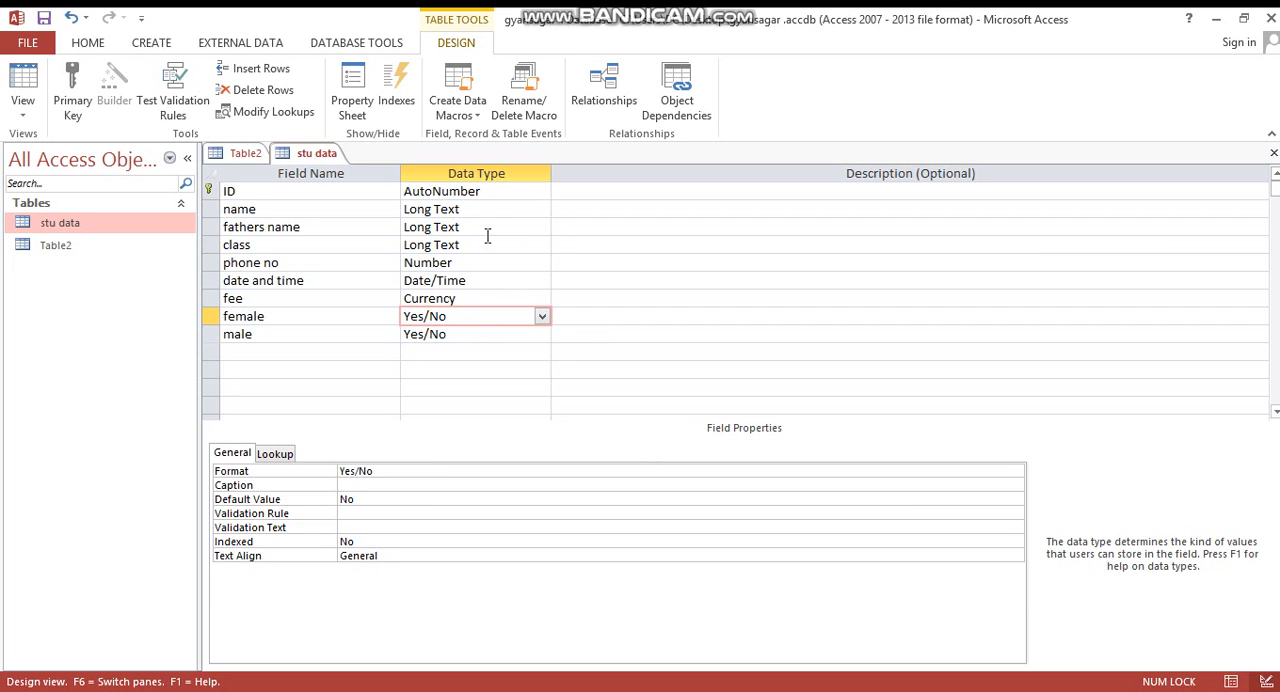
click(473, 264)
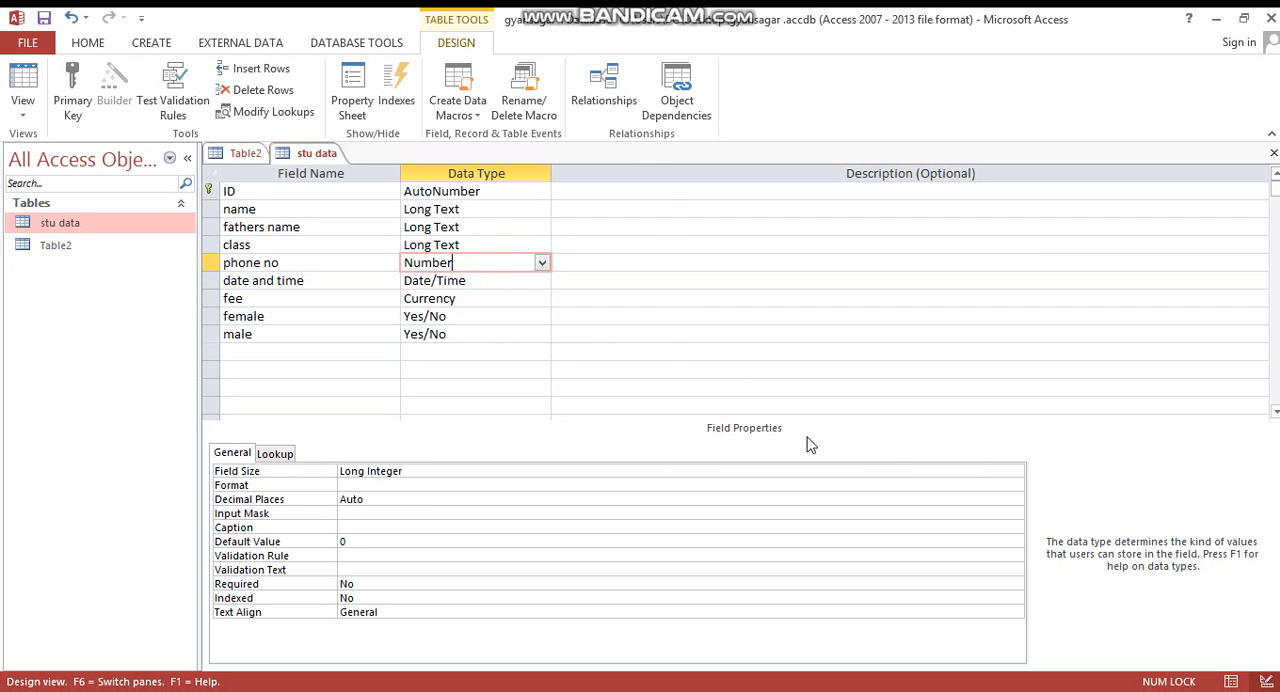
click(978, 470)
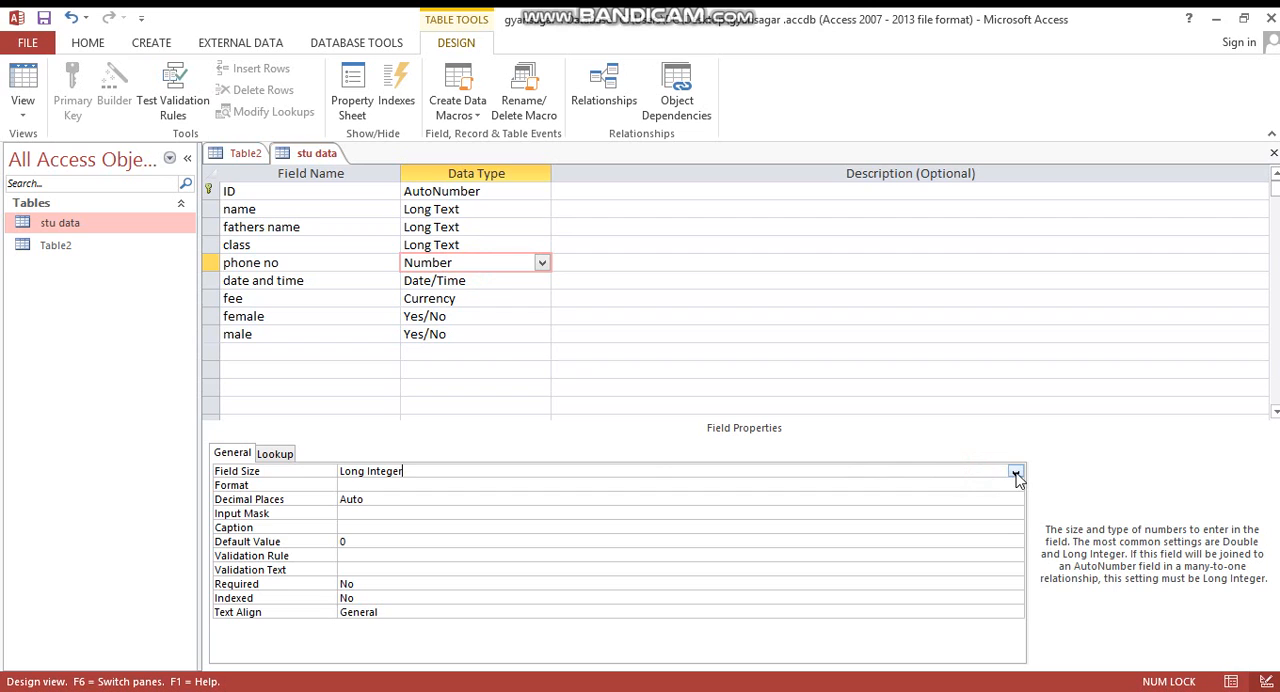
click(1015, 472)
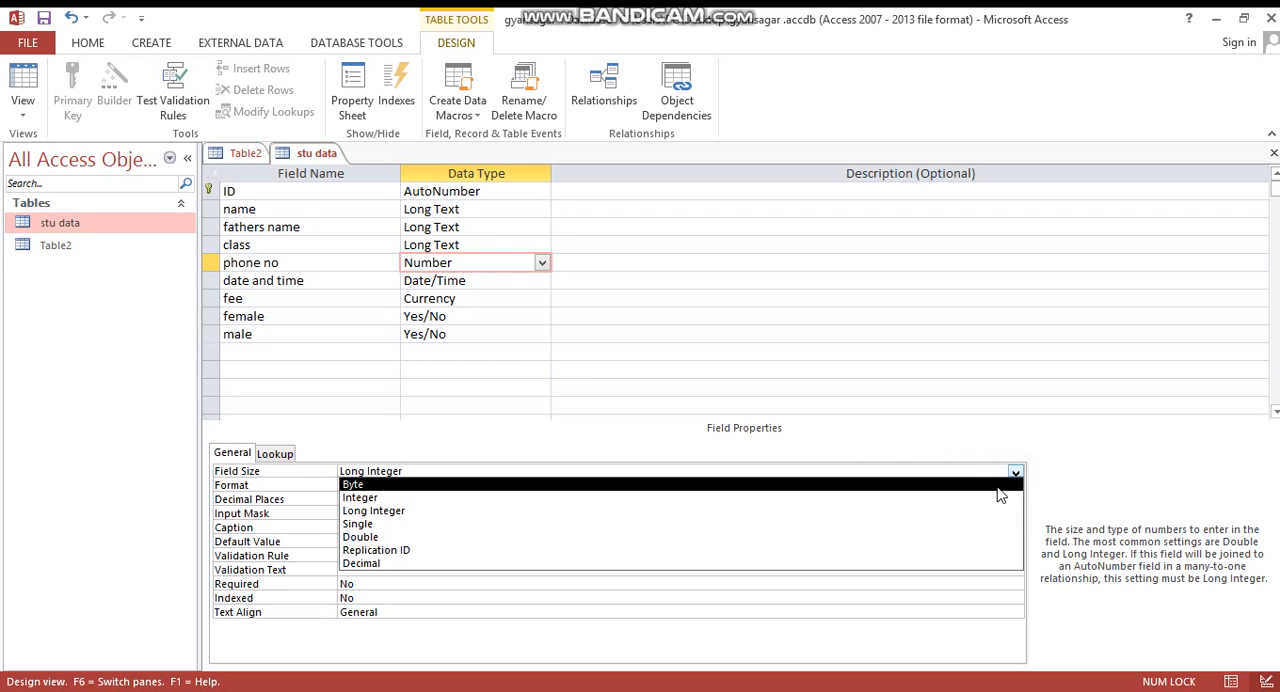
click(930, 563)
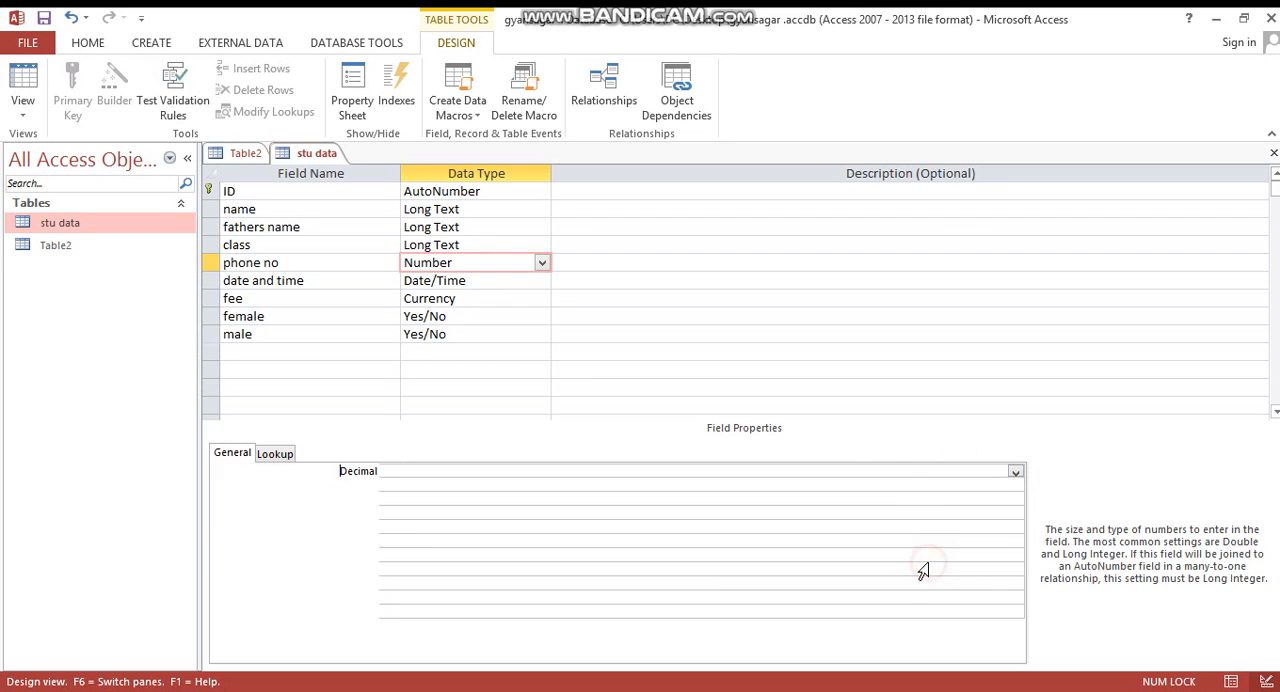
click(494, 497)
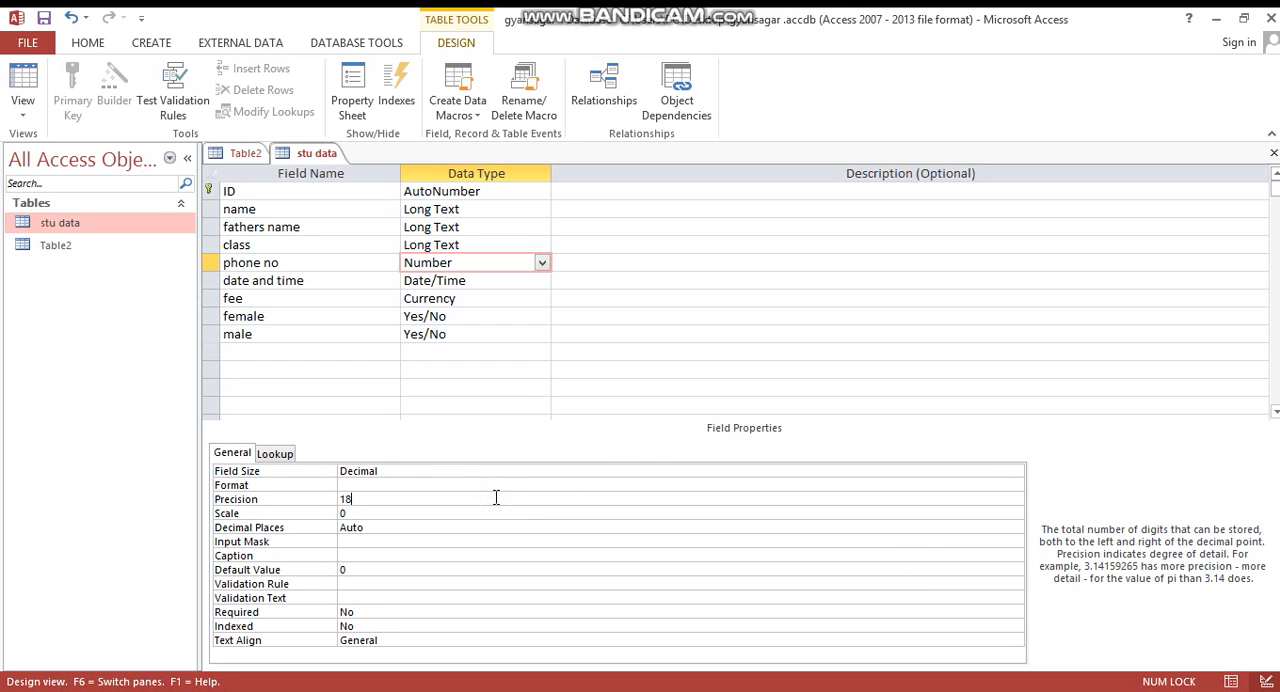
click(465, 528)
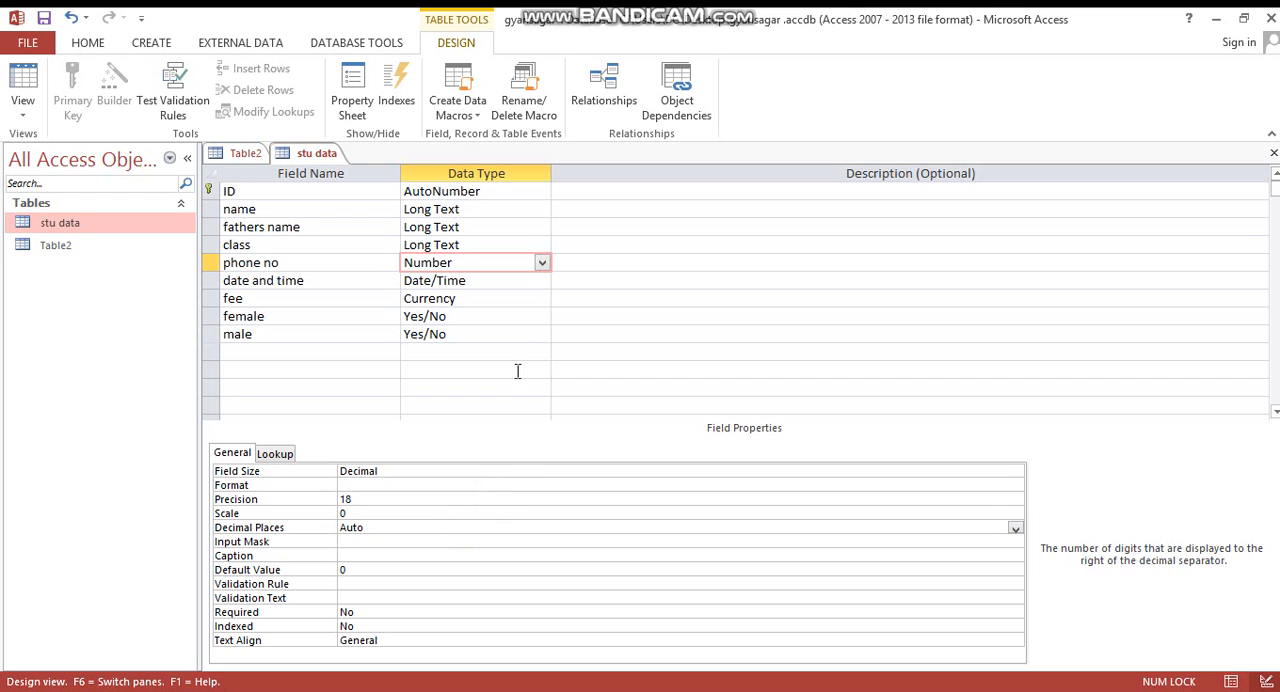
- Set the female field's format to Yes/No
click(497, 315)
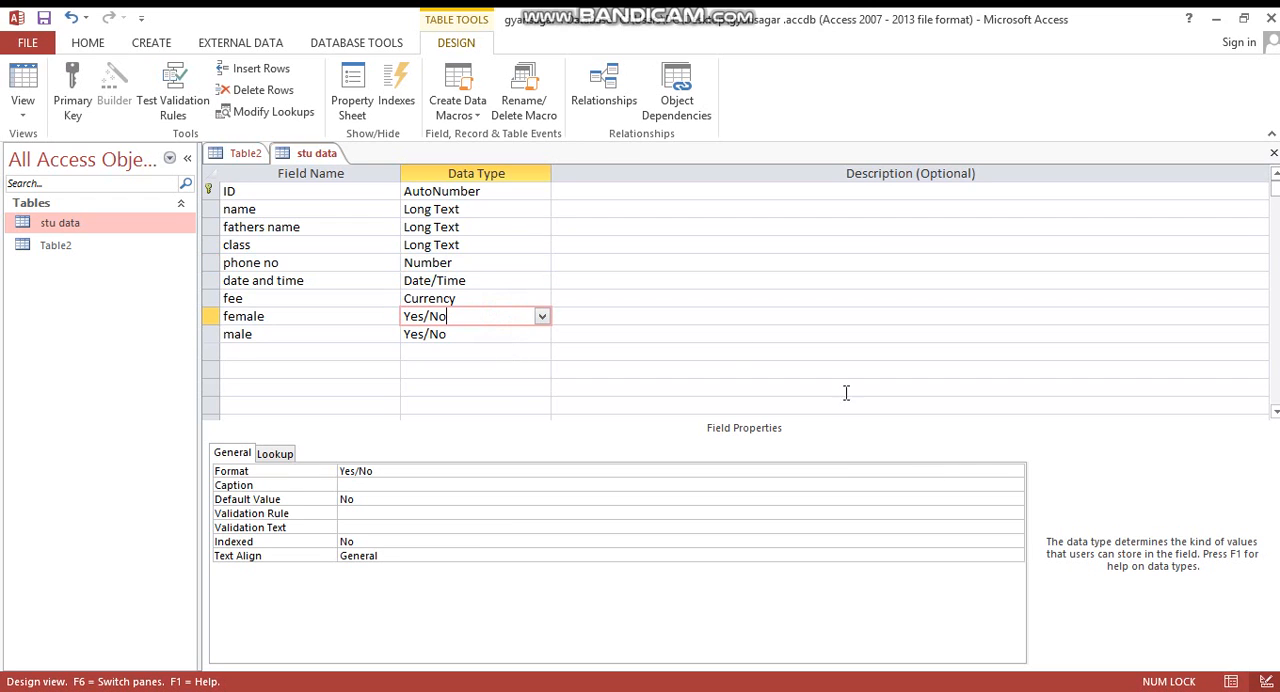
click(990, 470)
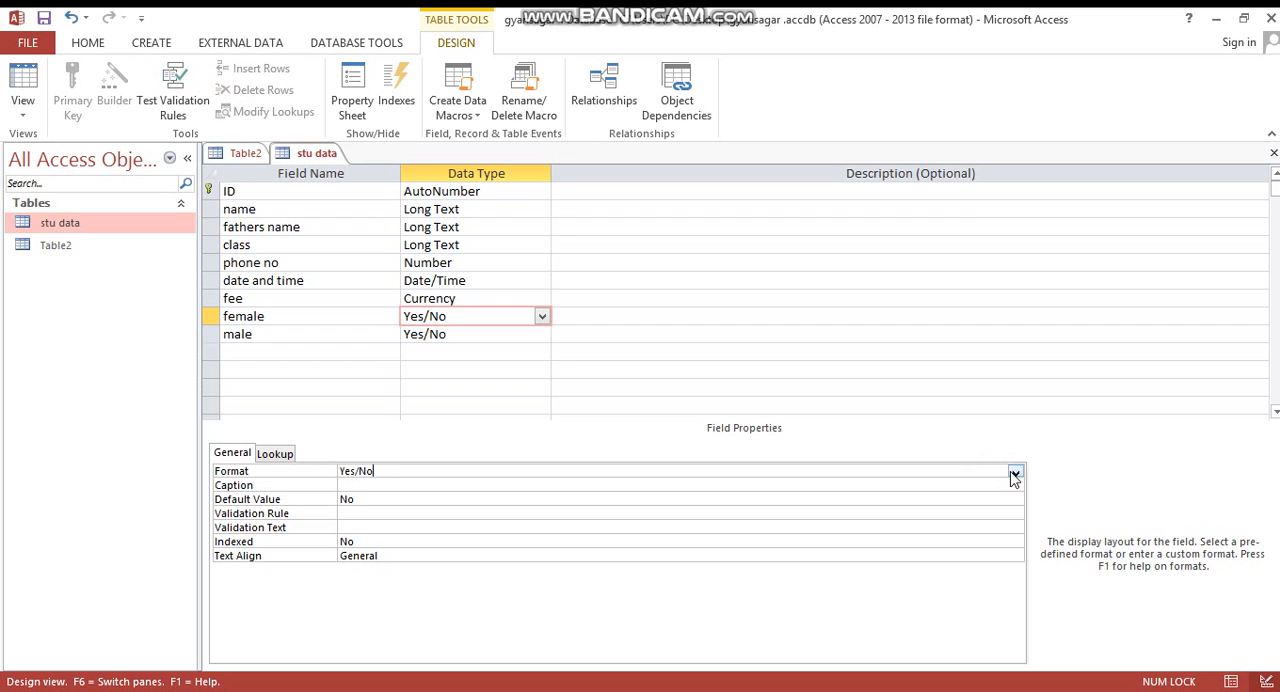
click(1015, 474)
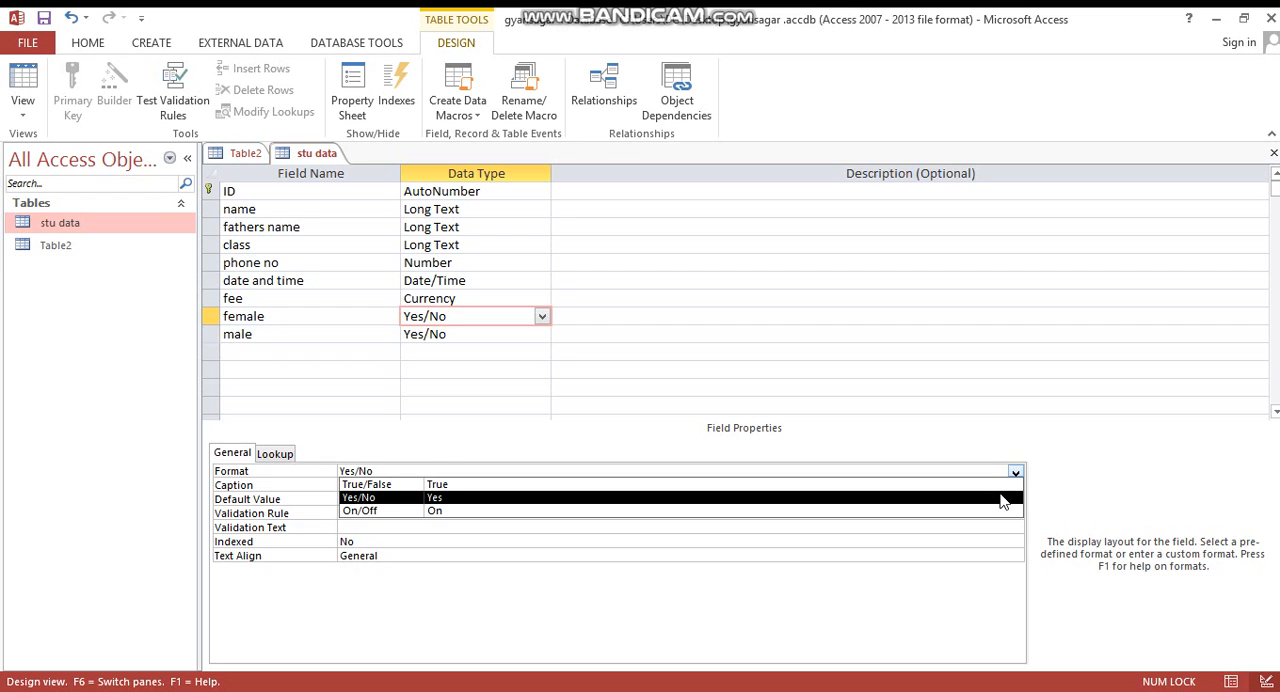
click(1003, 498)
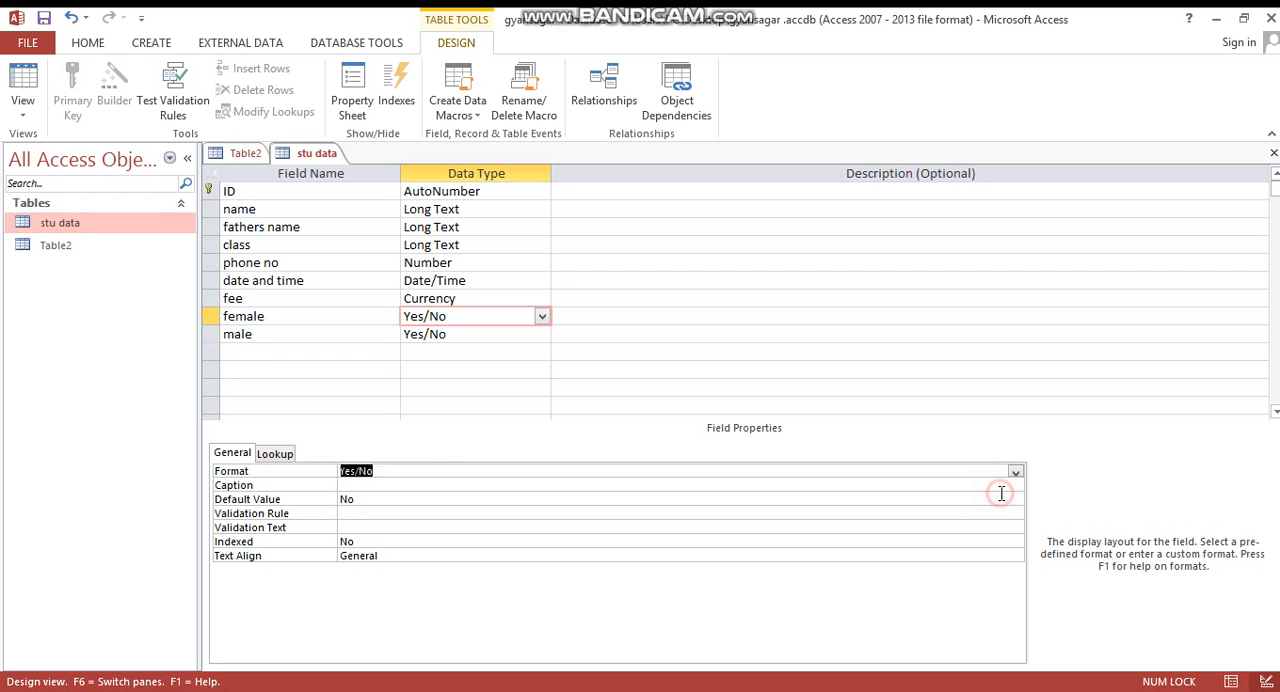
click(482, 209)
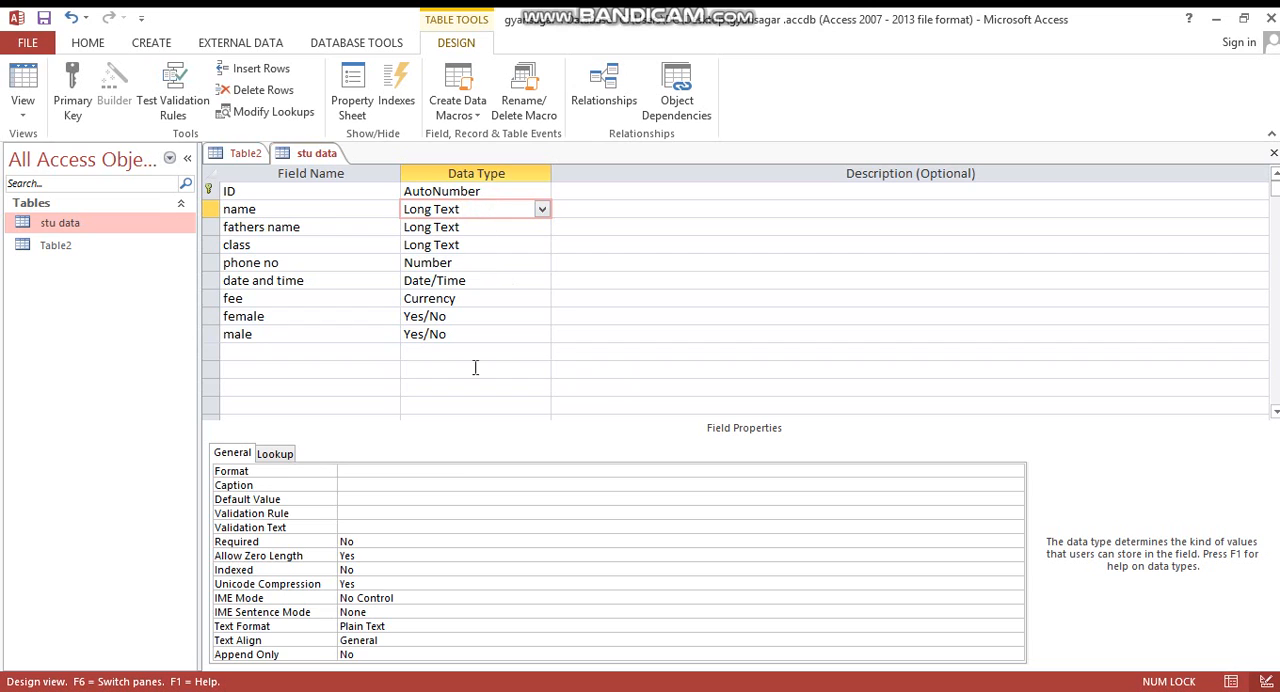
click(405, 470)
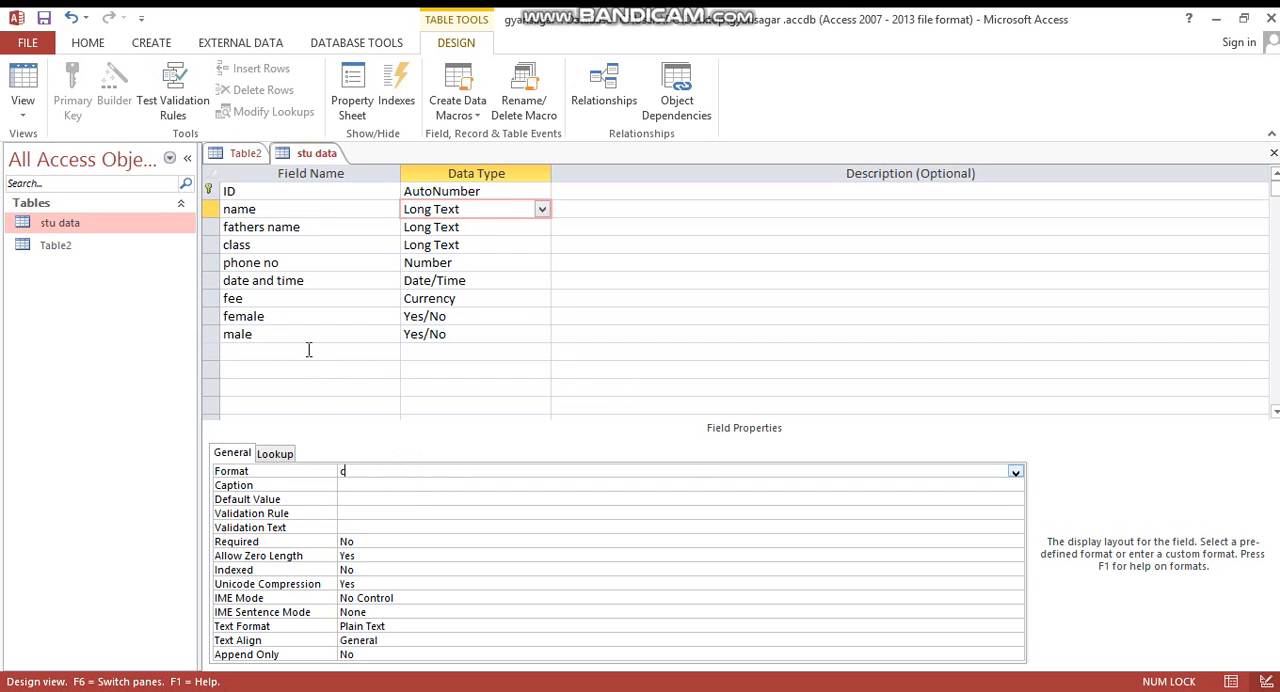
text(city)
- Add a city field with the Long Text data type below the male field
click(323, 350)
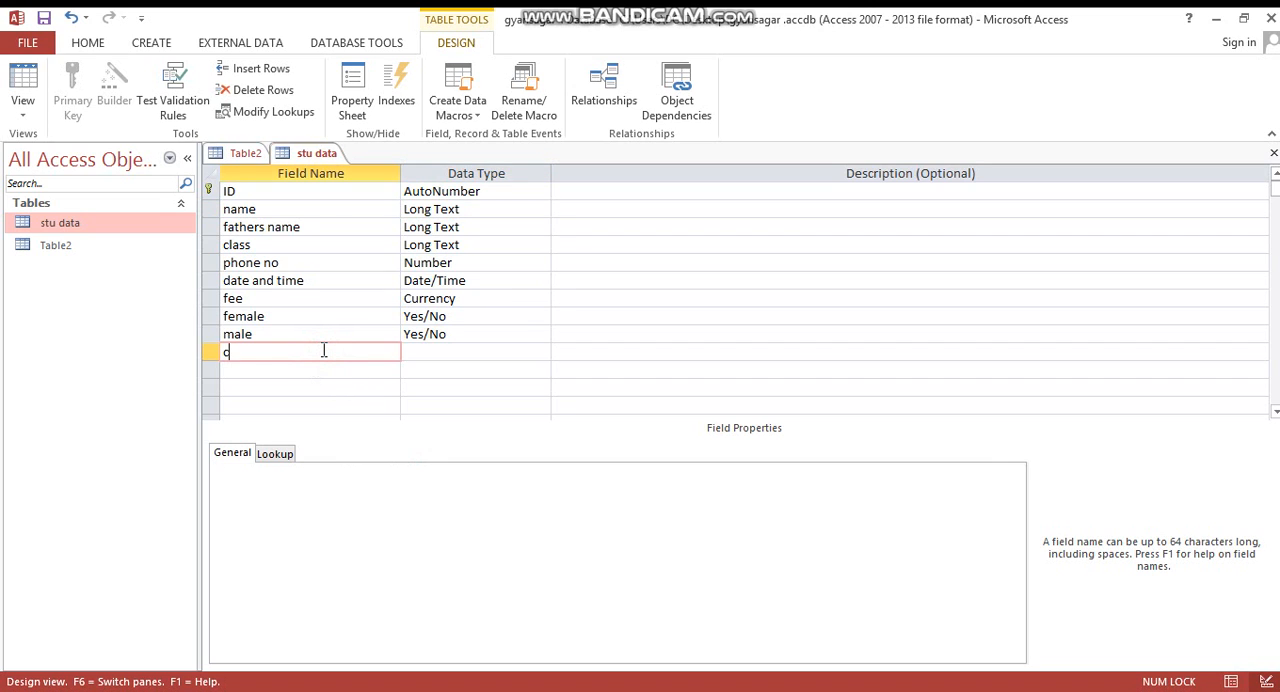
text(city)
key(Tab)
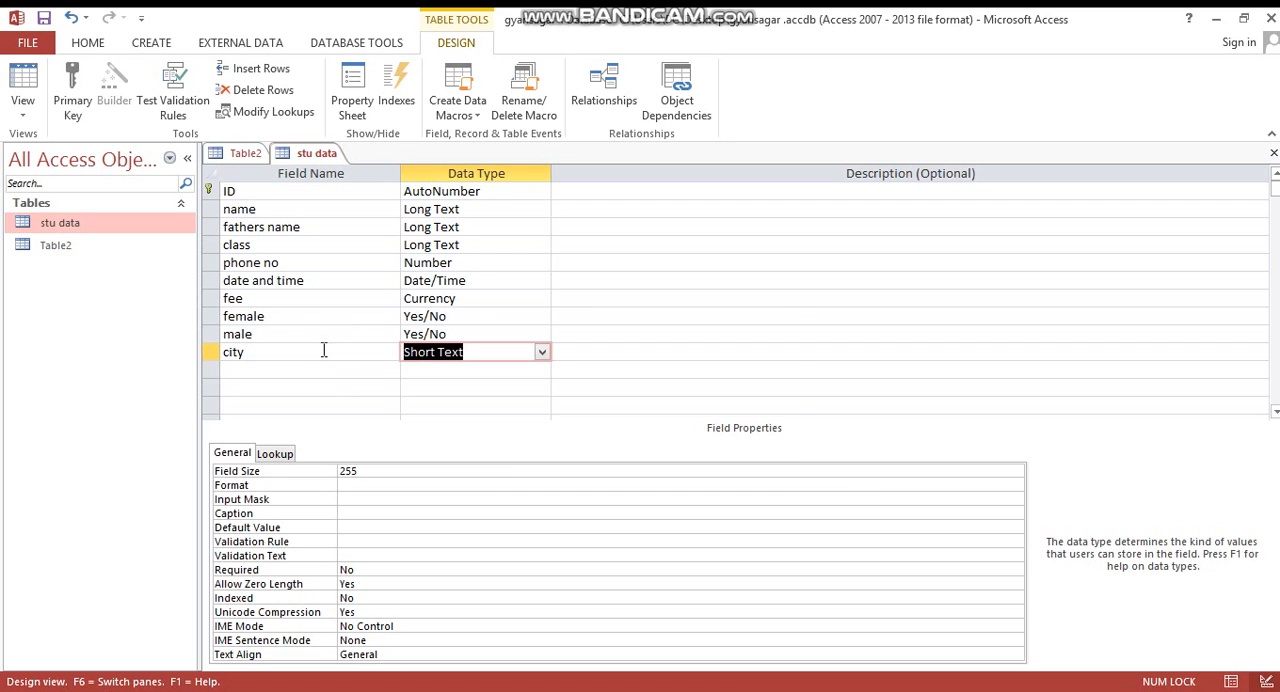
text(l)
key(Tab)
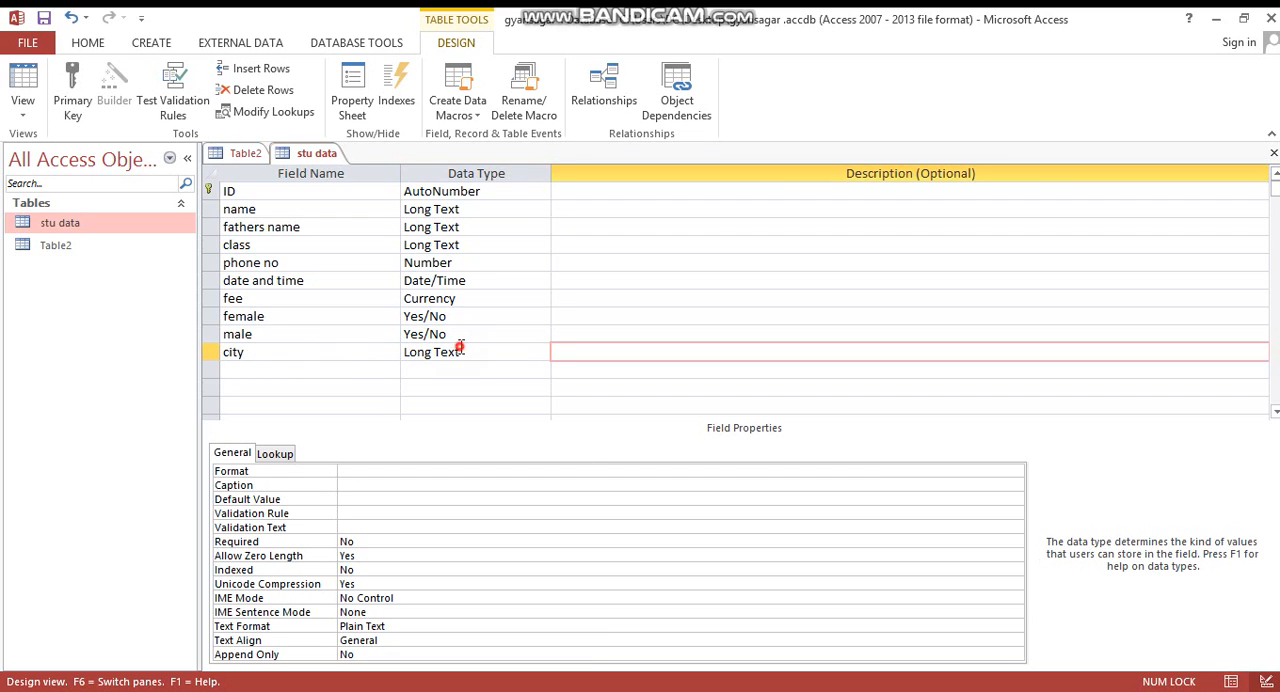
click(459, 347)
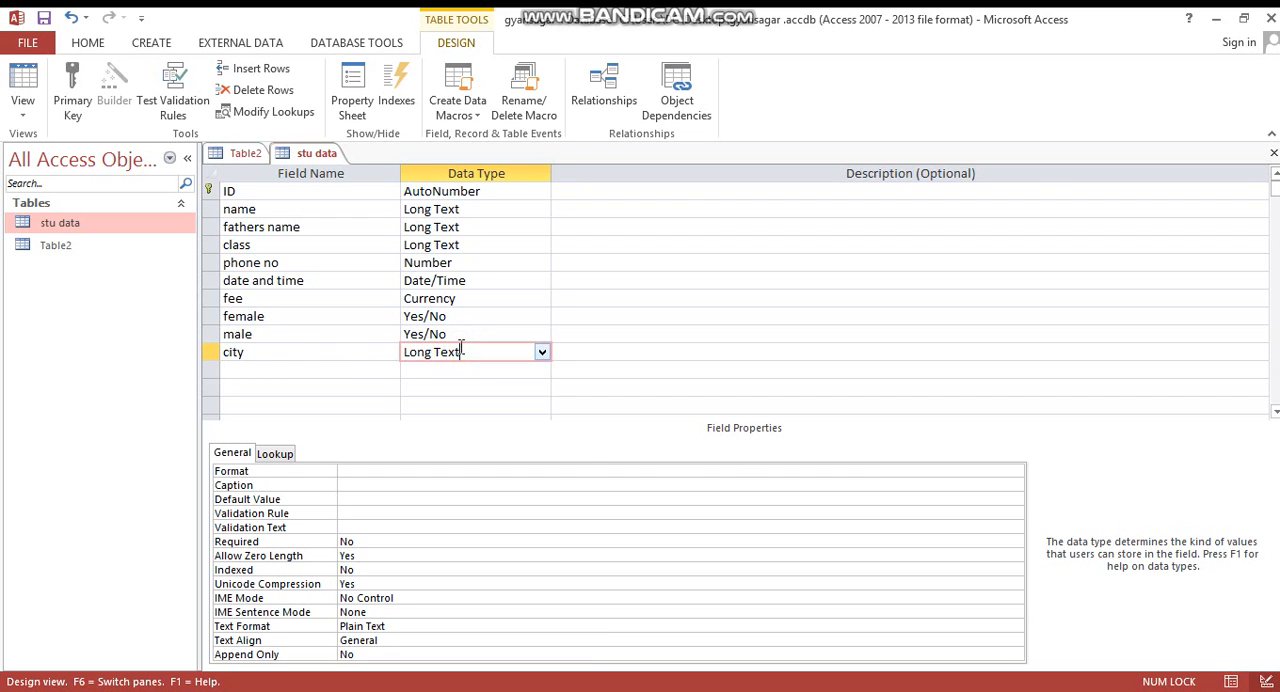
- Set both the default value and the validation rule of the city field to "jabalpur"
click(349, 500)
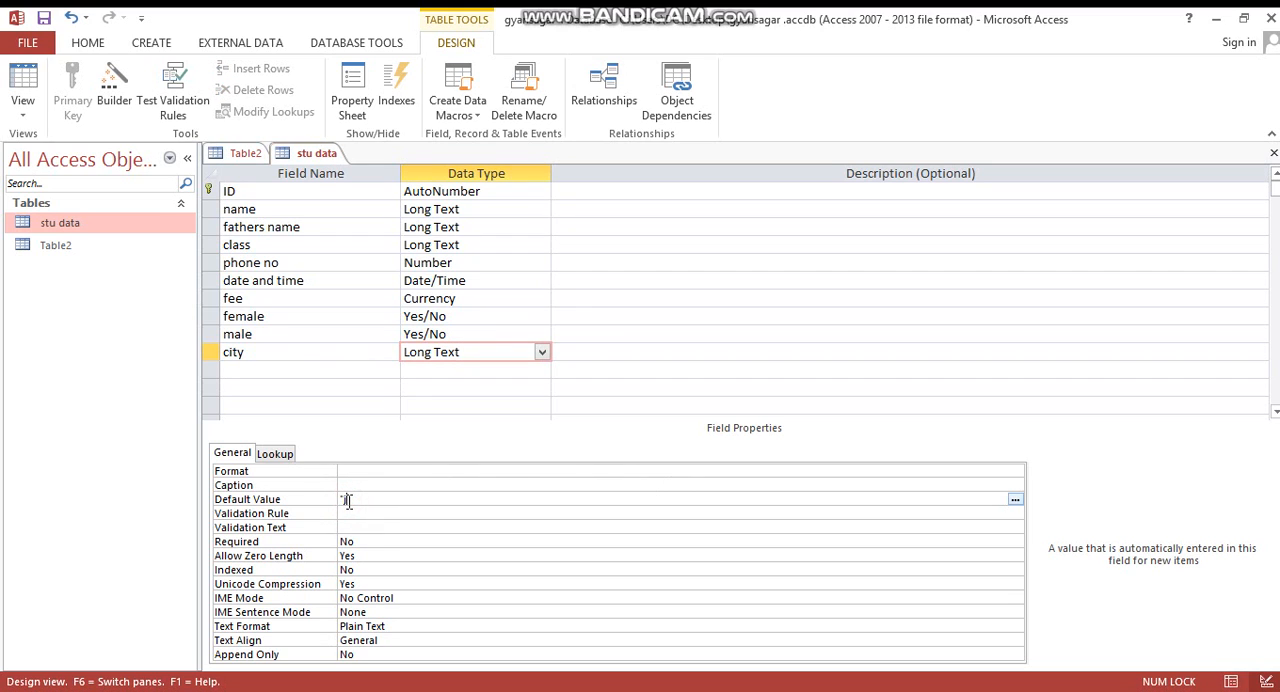
text("jabalpur")
click(355, 513)
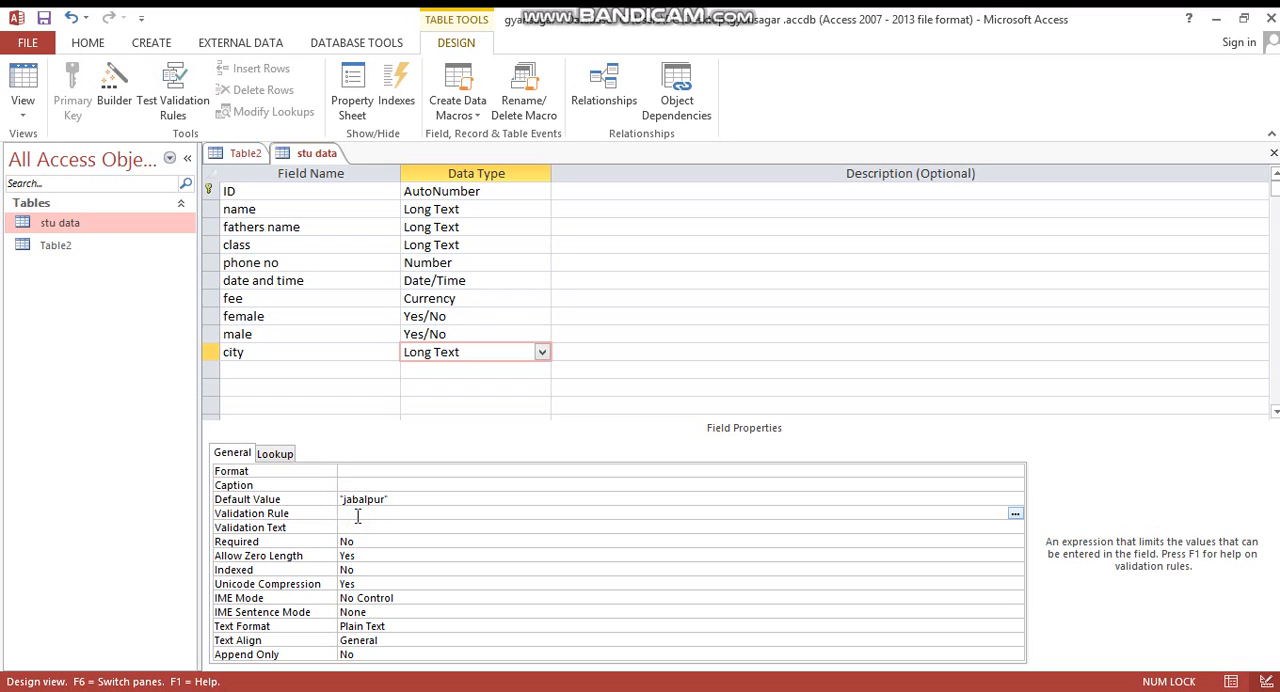
text("jabalpur)
- Set the city field's validation text to "only jabalpur"
click(357, 522)
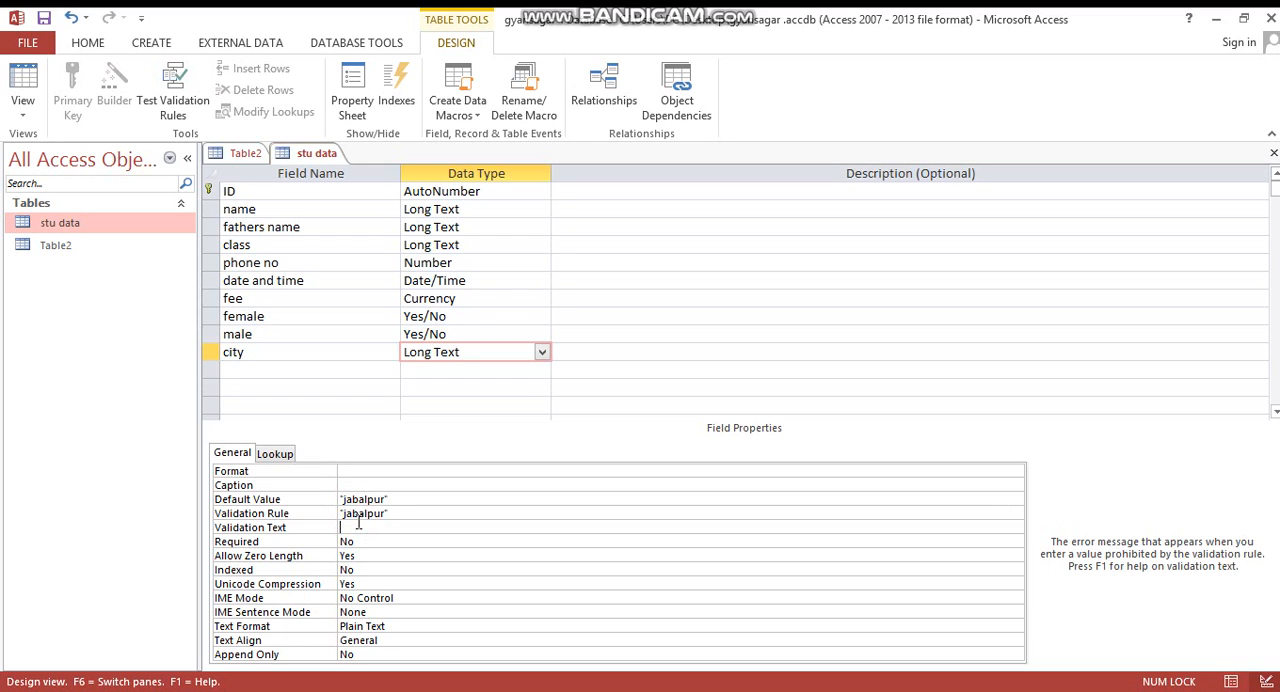
text("only kja)
key(BackSpace)
text(balpur)
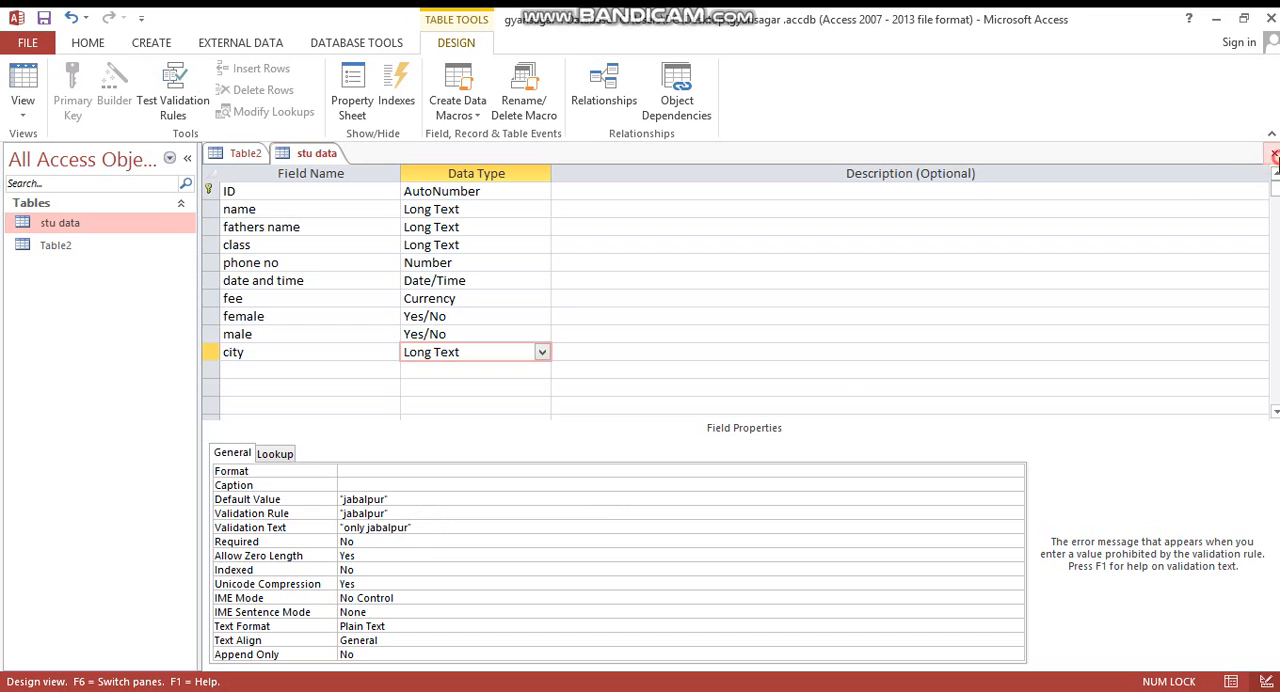
- Close the stu data table, saving the design changes and keeping the new validation rule
click(1274, 153)
click(578, 414)
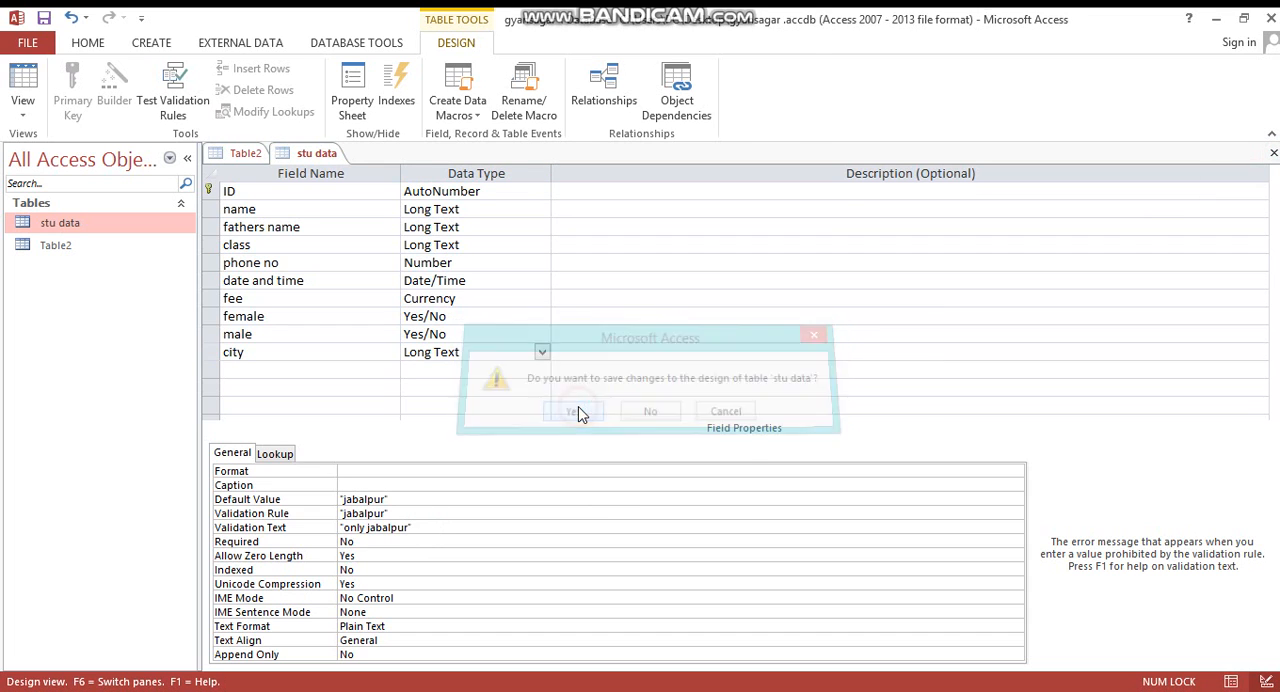
click(584, 417)
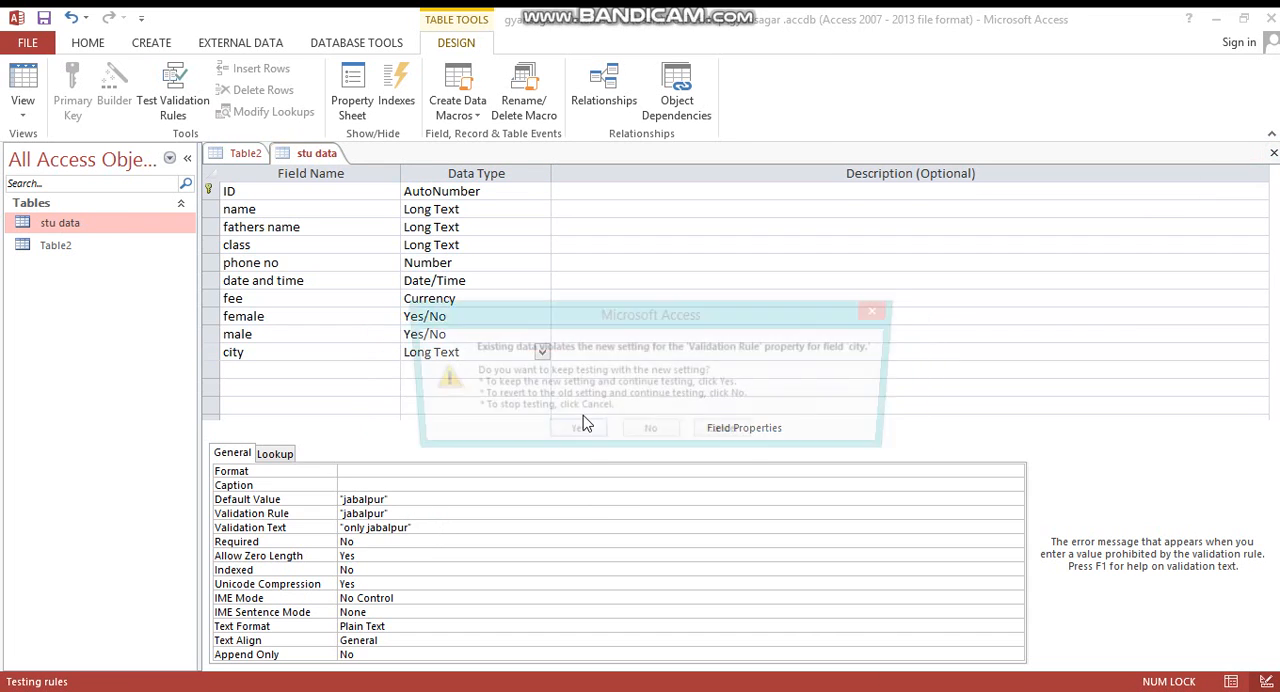
click(581, 431)
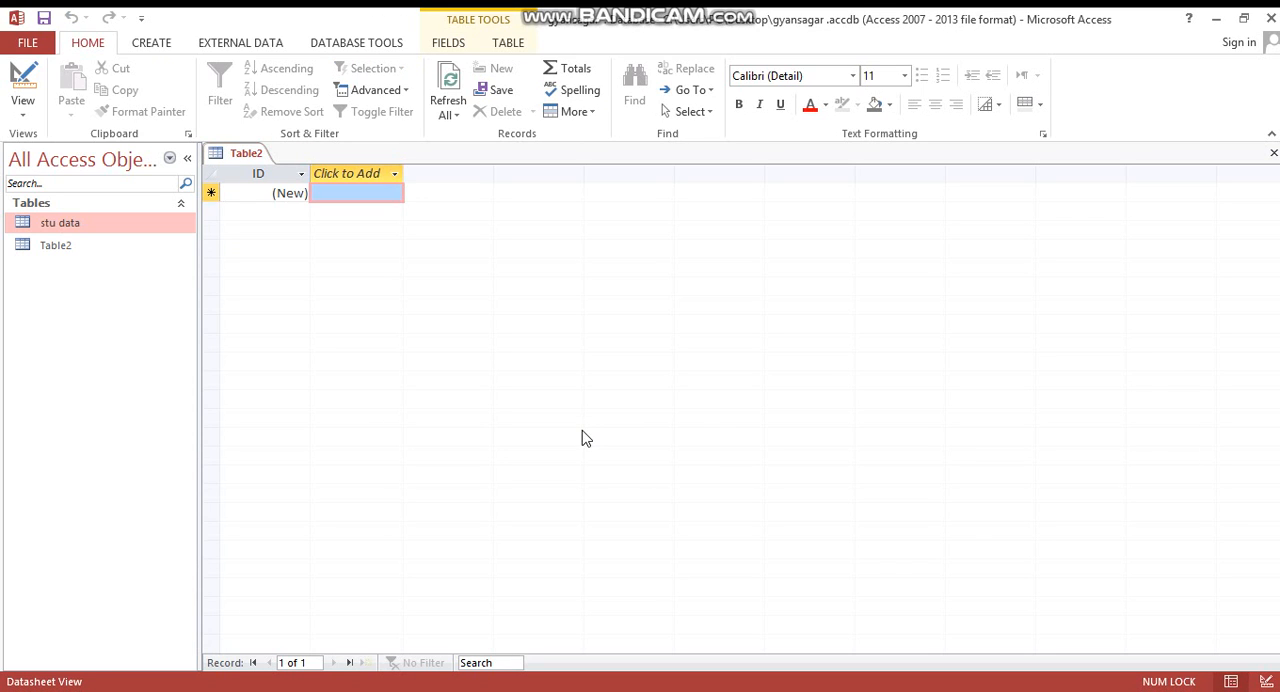
- Open the stu data table in Datasheet View and clear the fee value of the first record
double_click(136, 226)
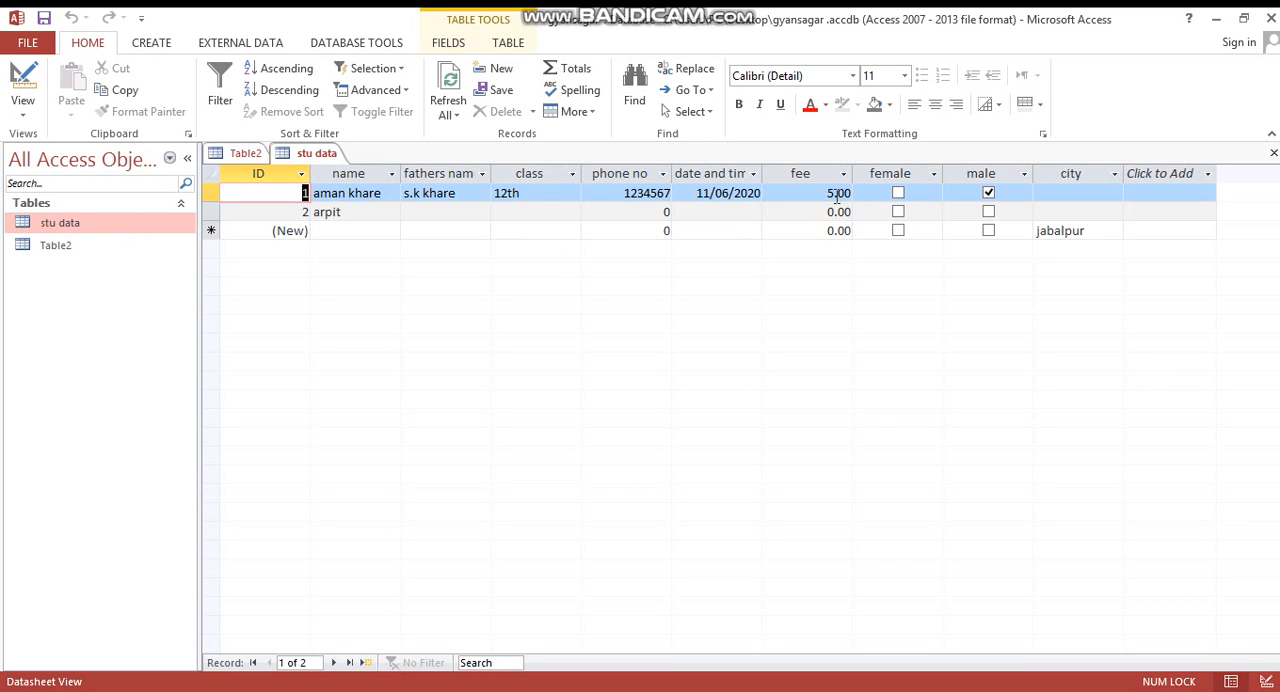
click(838, 195)
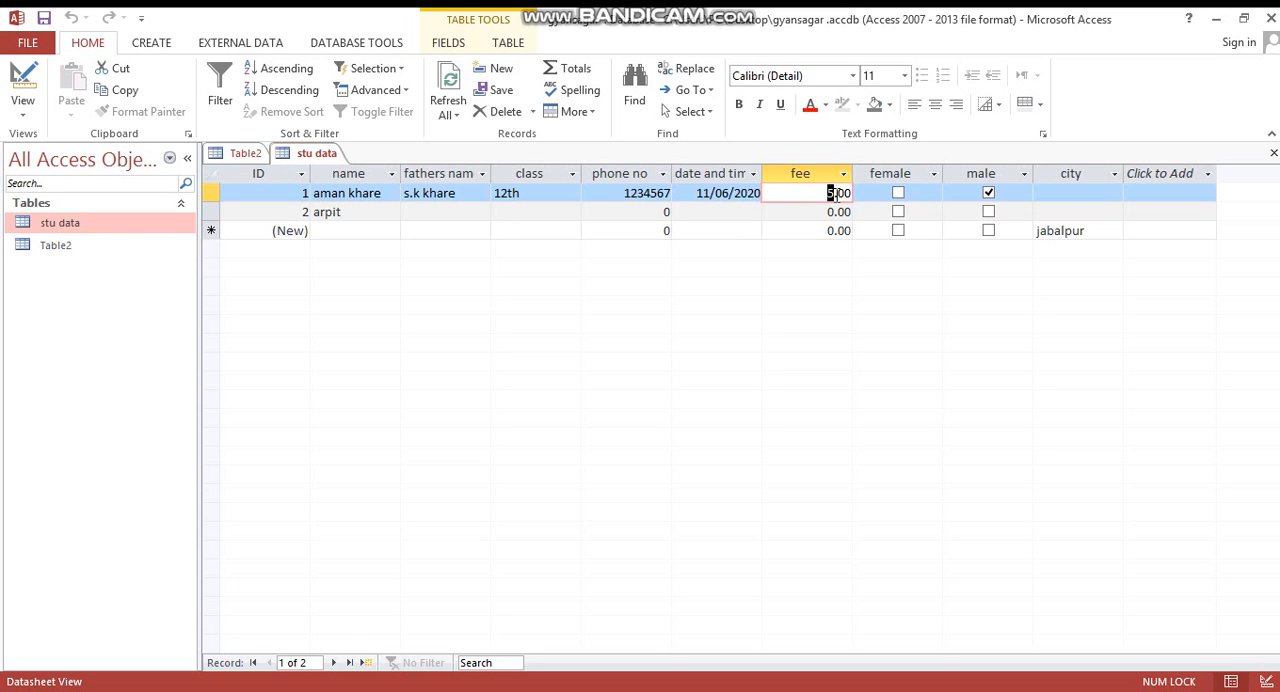
click(625, 193)
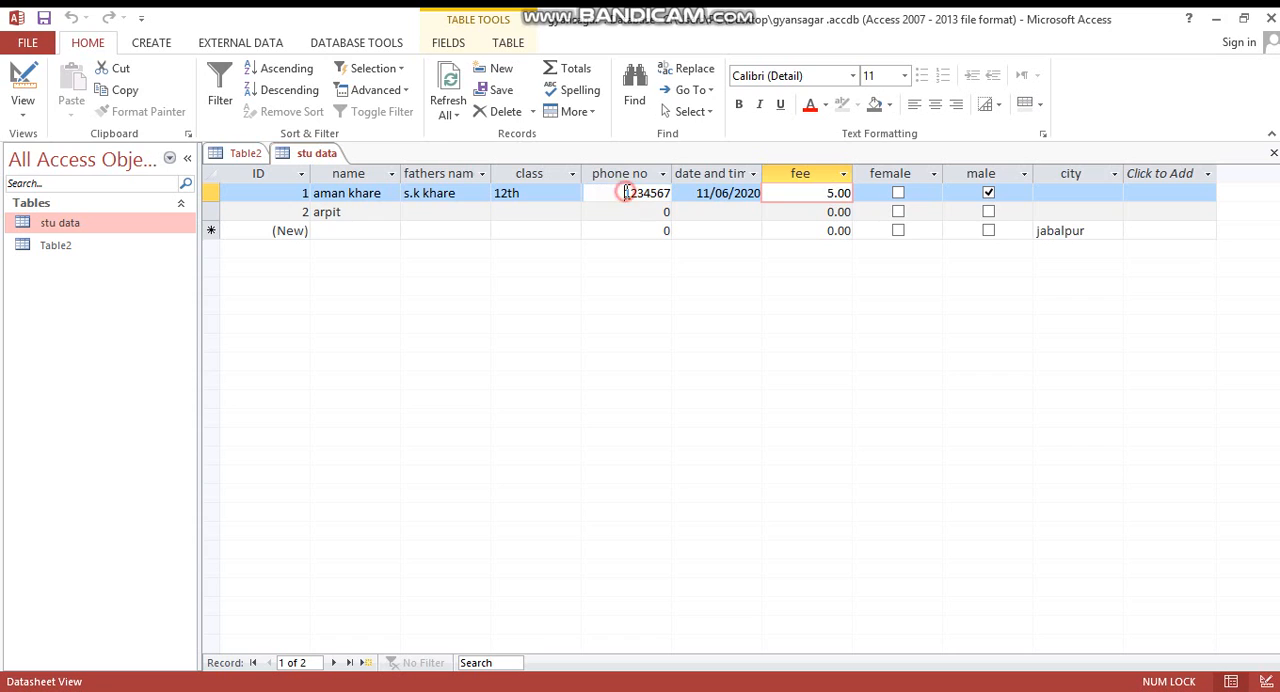
key(Tab)
key(Tab)
key(BackSpace)
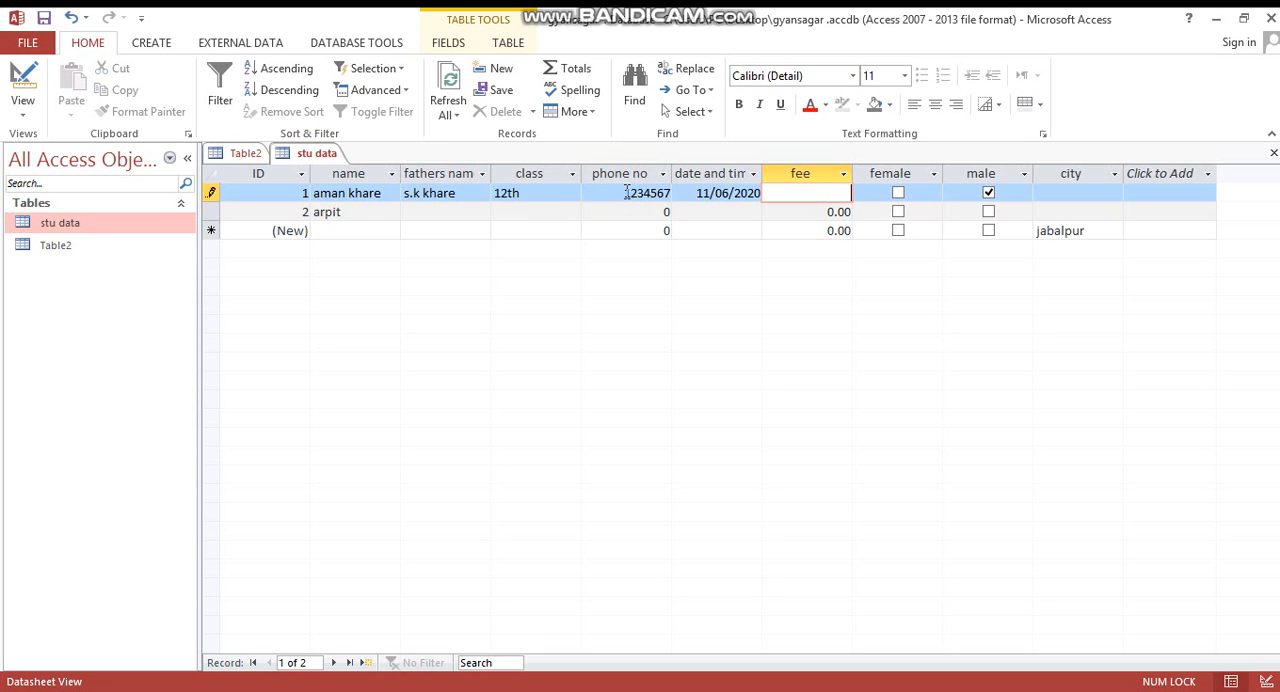
- Replace the phone number in the first student record with a longer one
click(660, 192)
double_click(660, 192)
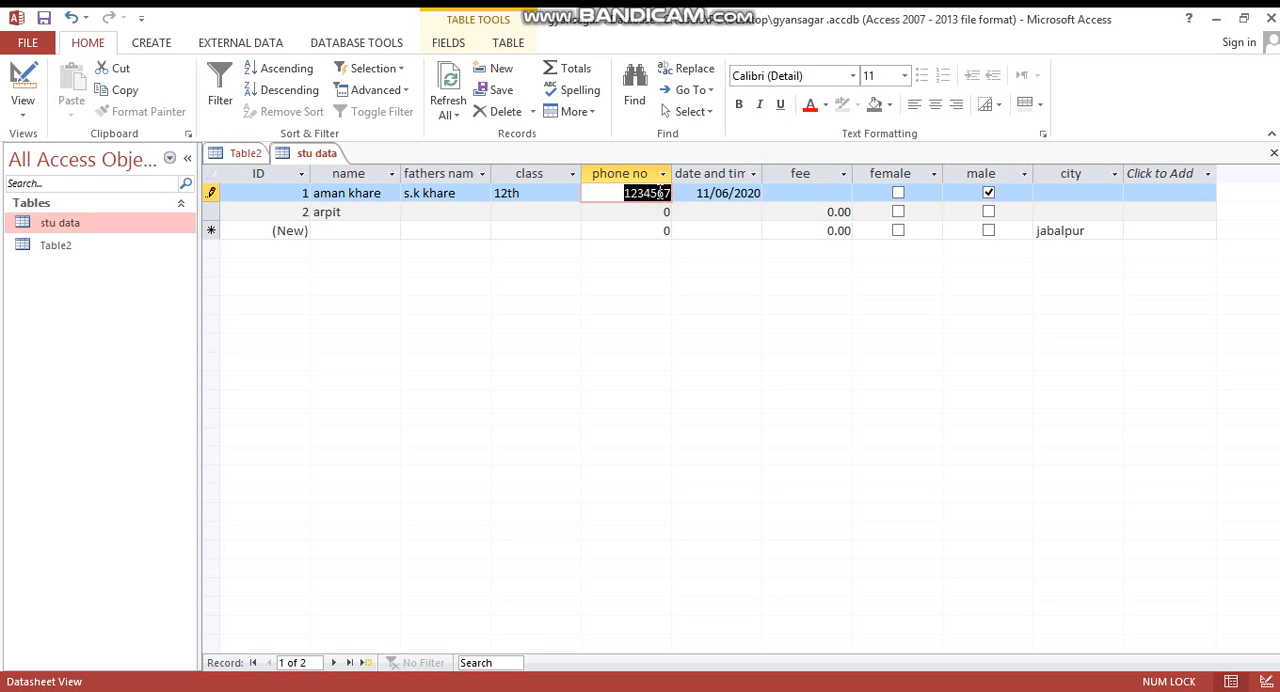
key(BackSpace)
text(0123456)
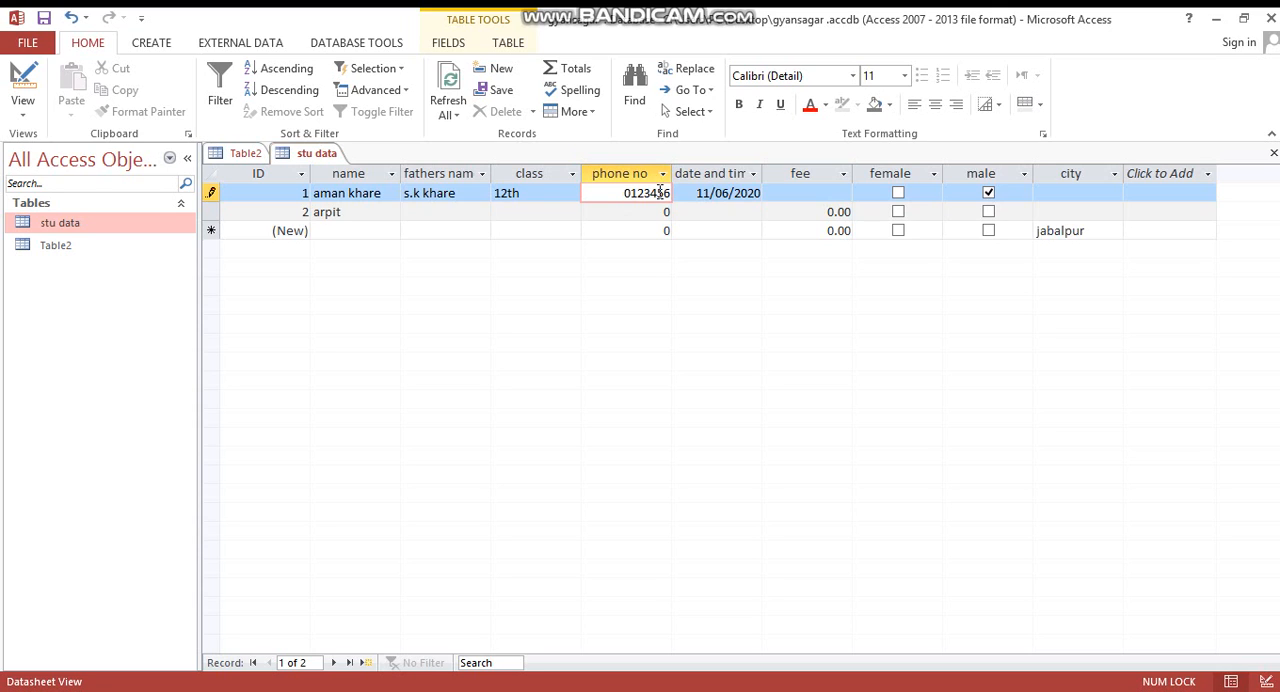
text(78915)
click(706, 212)
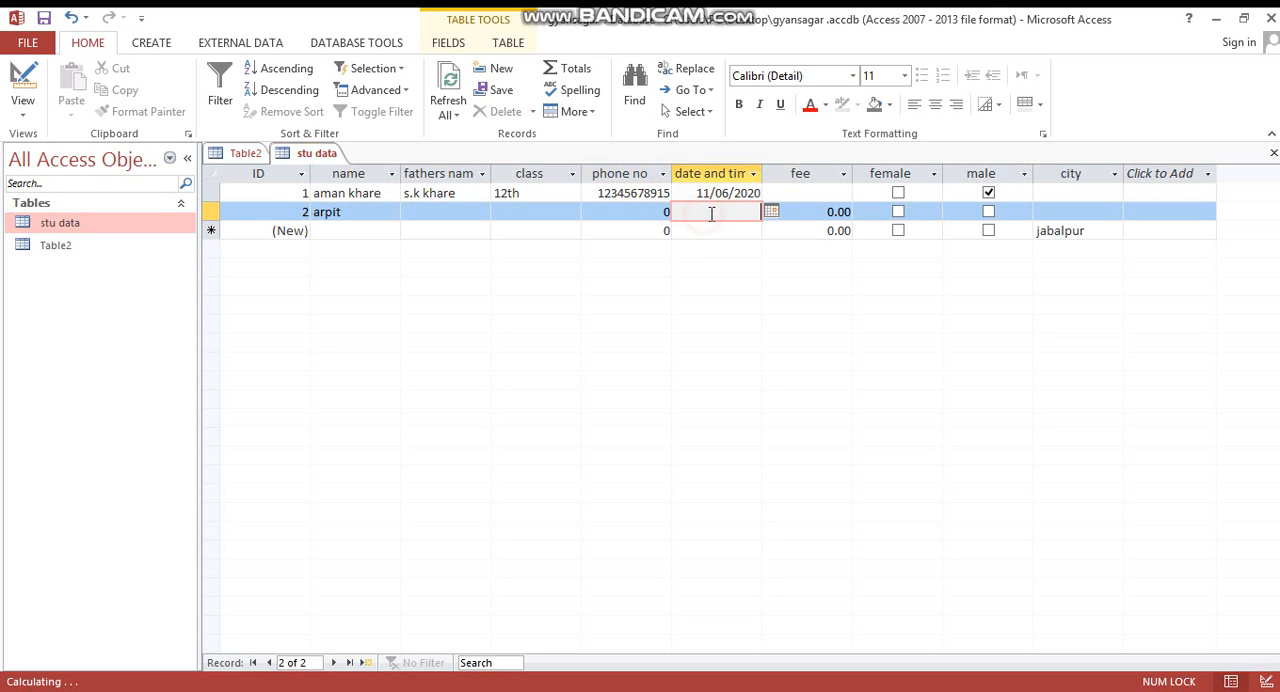
click(830, 193)
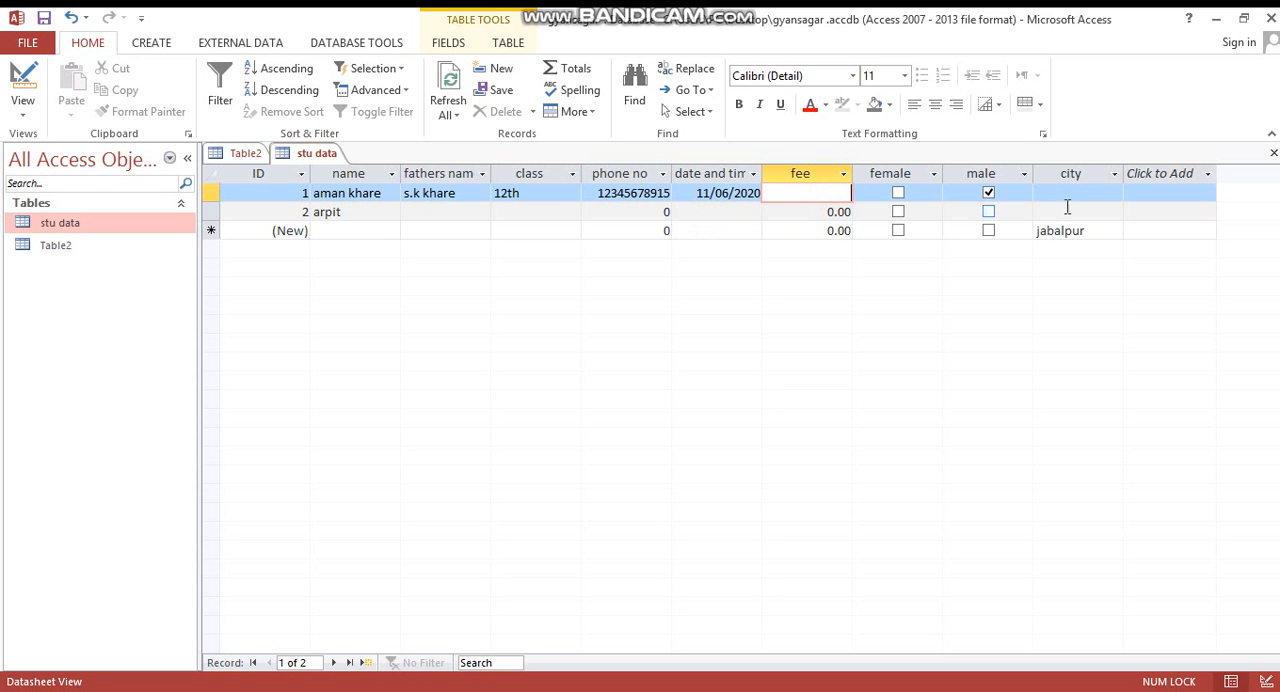
- Try to enter "bhopal" as the city of the second record to test the validation rule, and erase the entry
click(1090, 231)
click(1090, 210)
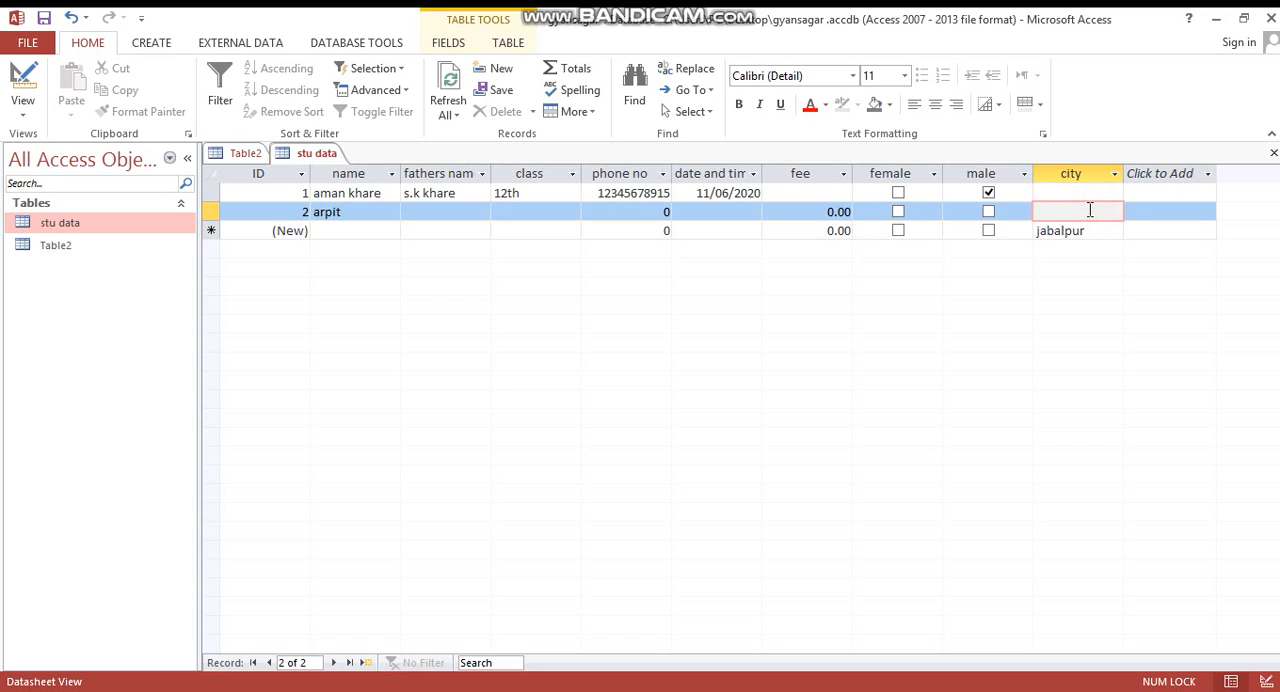
text(bhopal)
key(Return)
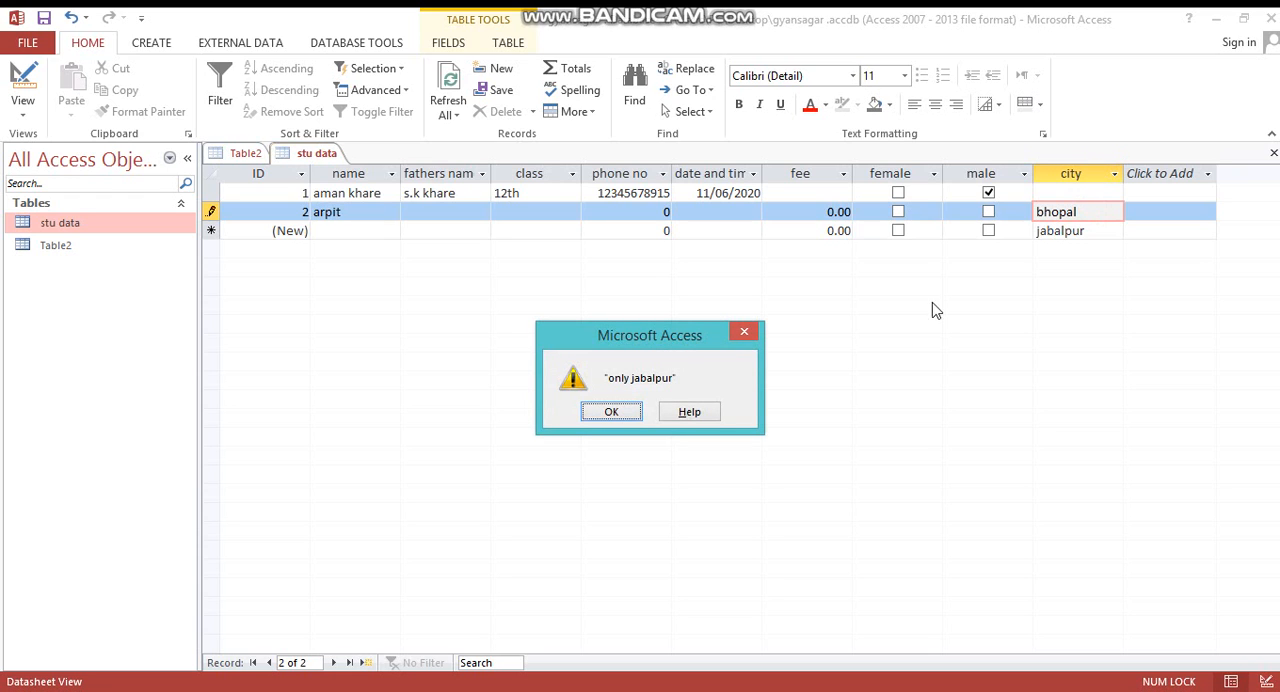
click(624, 412)
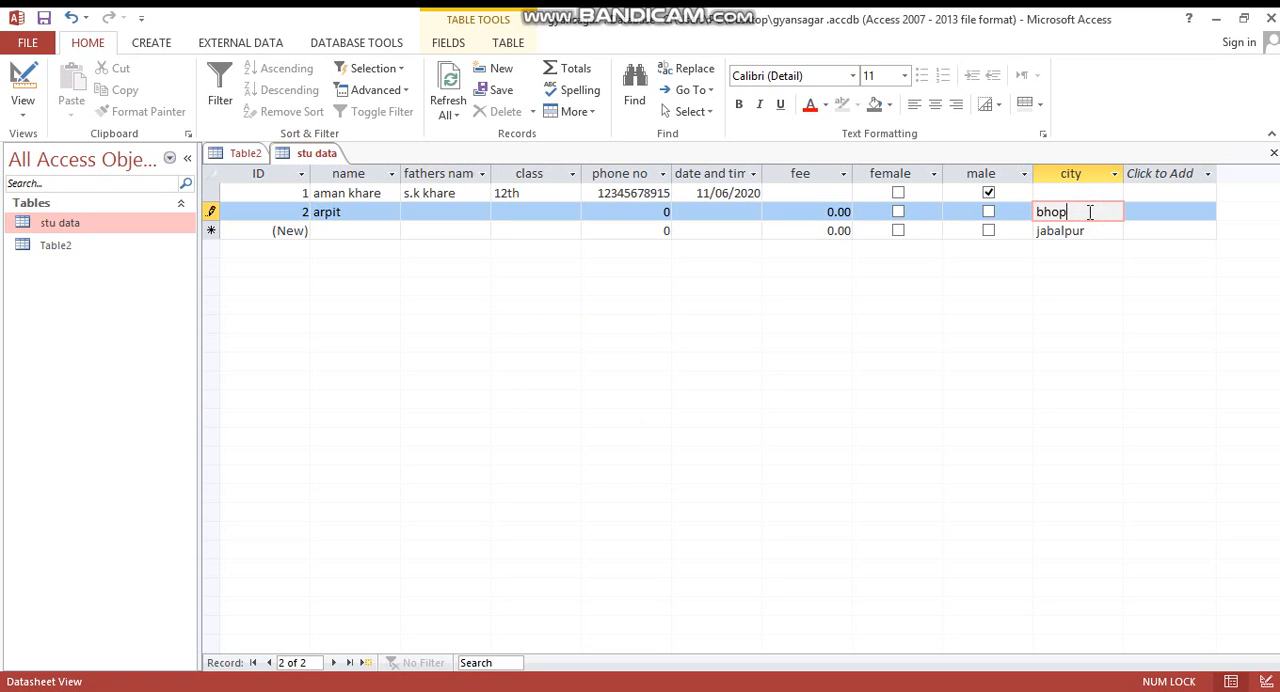
key(BackSpace)
key(BackSpace)
key(BackSpace)
key(BackSpace)
- Open the stu data table in Design View and set the fee field's format to Standard
right_click(162, 221)
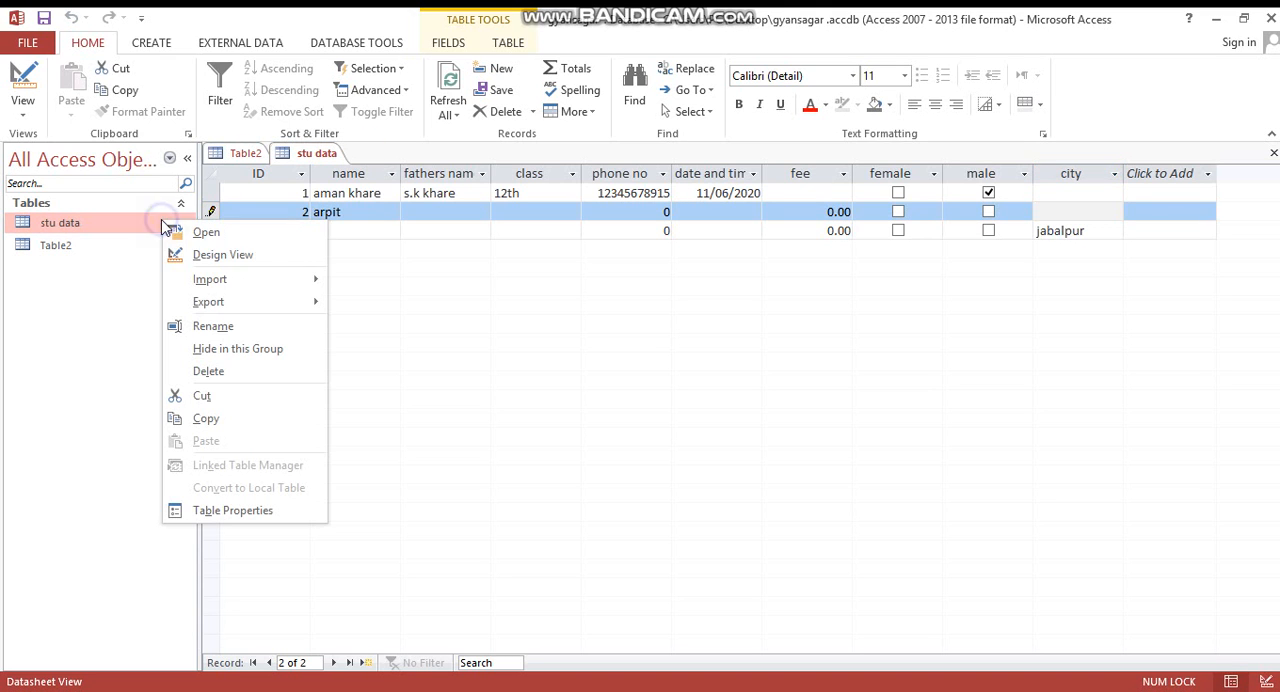
click(211, 256)
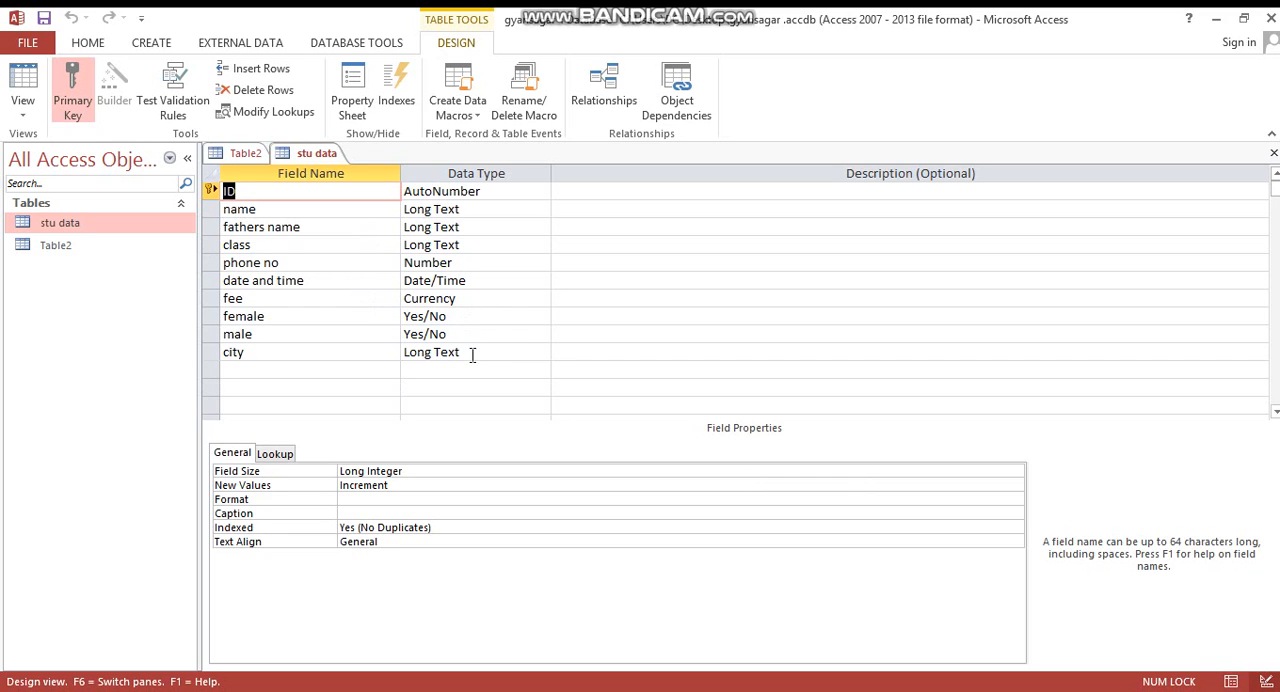
click(482, 298)
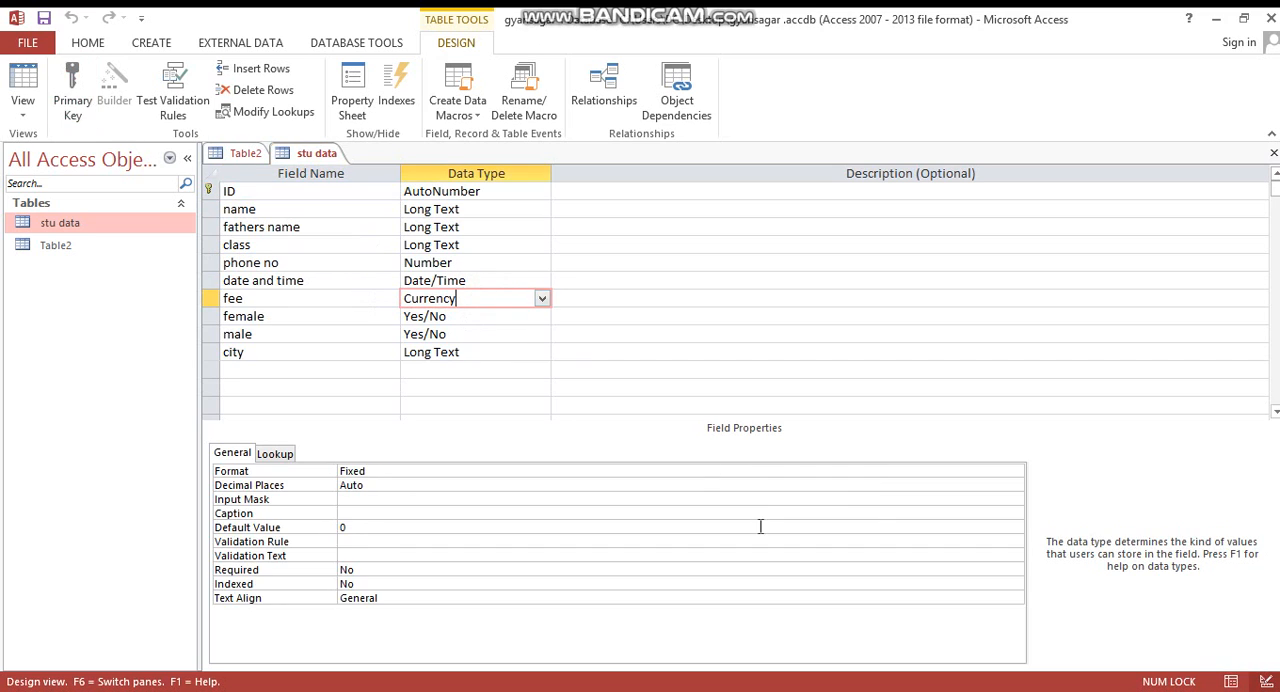
click(751, 466)
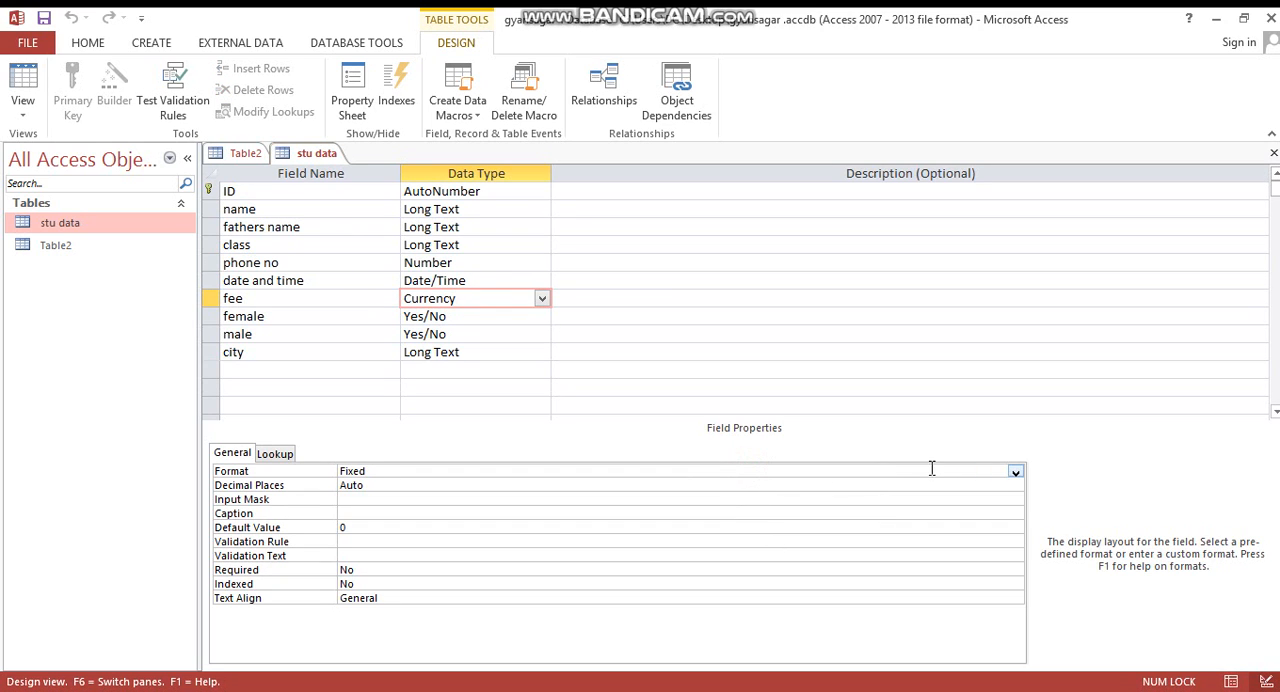
click(1016, 474)
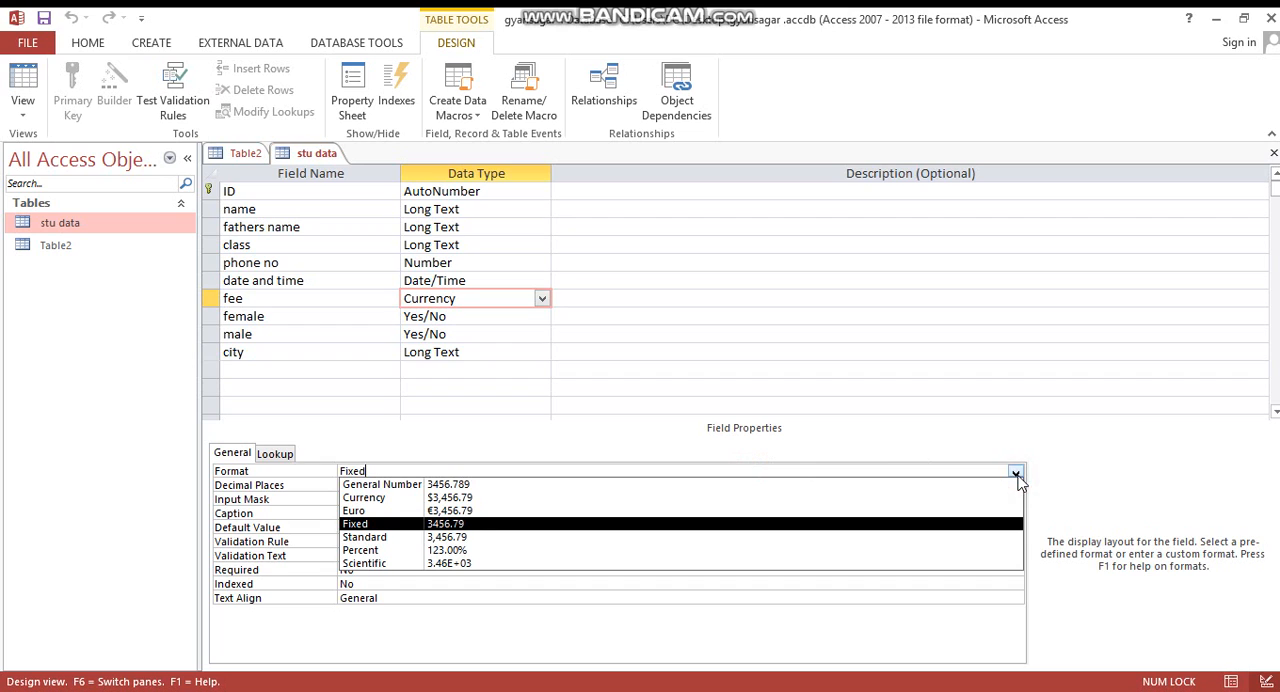
click(966, 537)
- Display the field properties of the city field
click(494, 318)
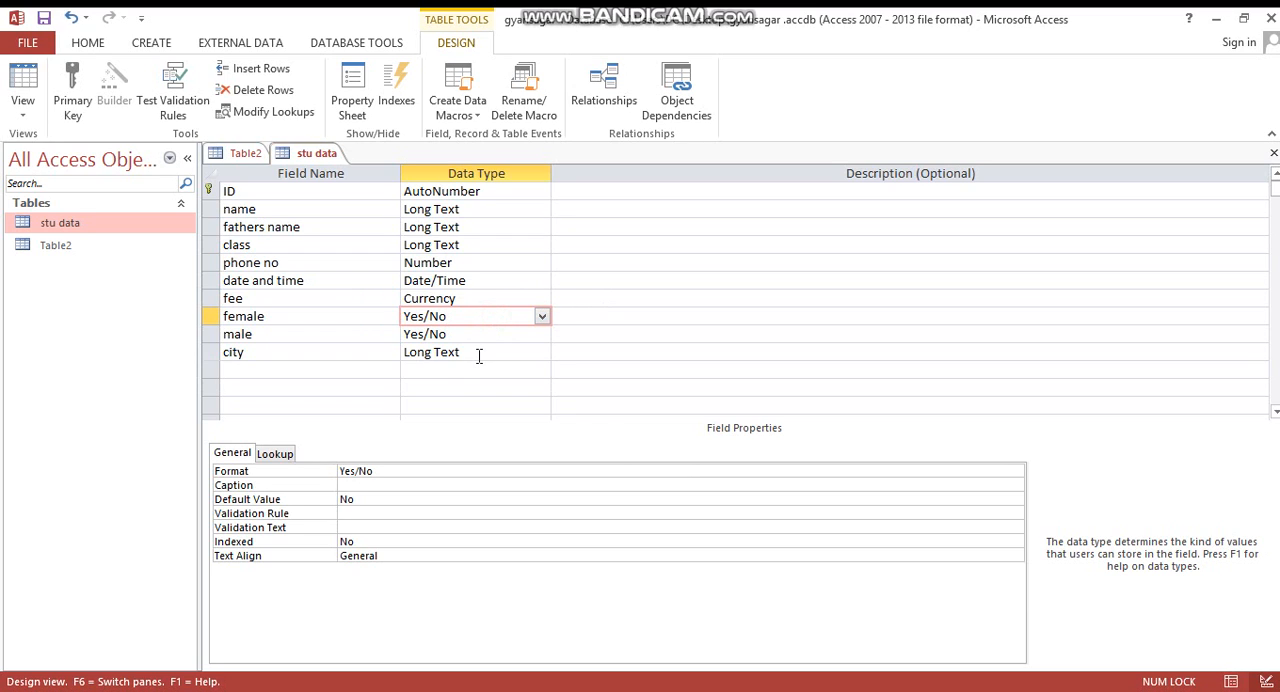
click(479, 356)
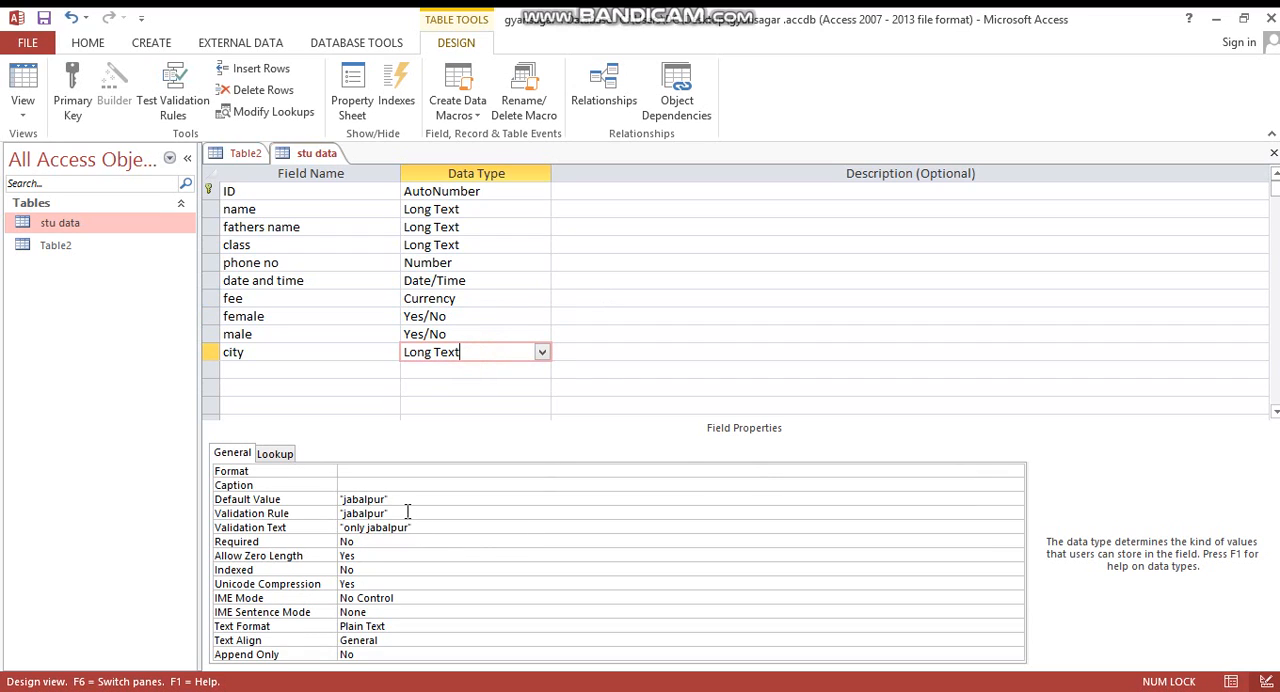